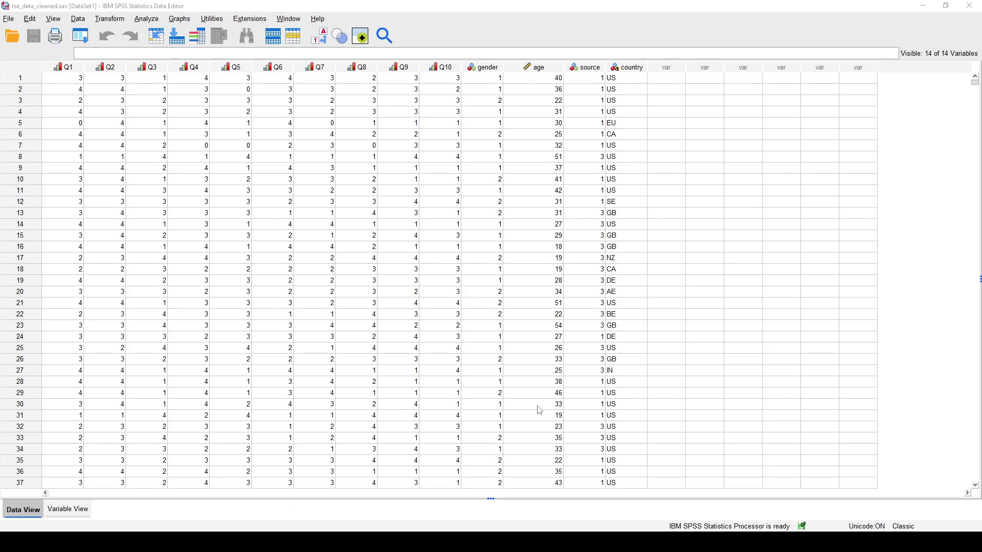
# Start a Frequencies analysis and show the variables by name instead of label in the source list
pyautogui.click(146, 20)
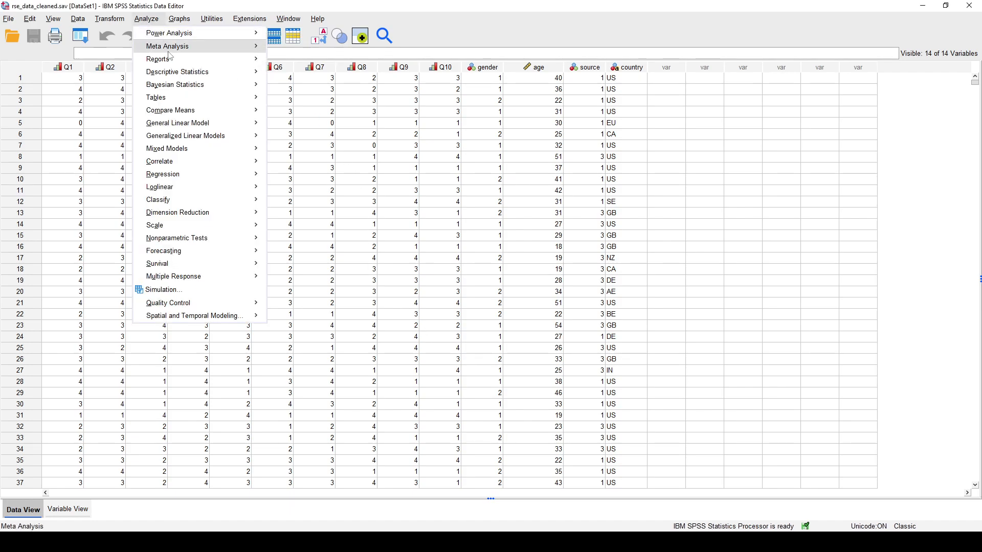
pyautogui.moveTo(189, 74)
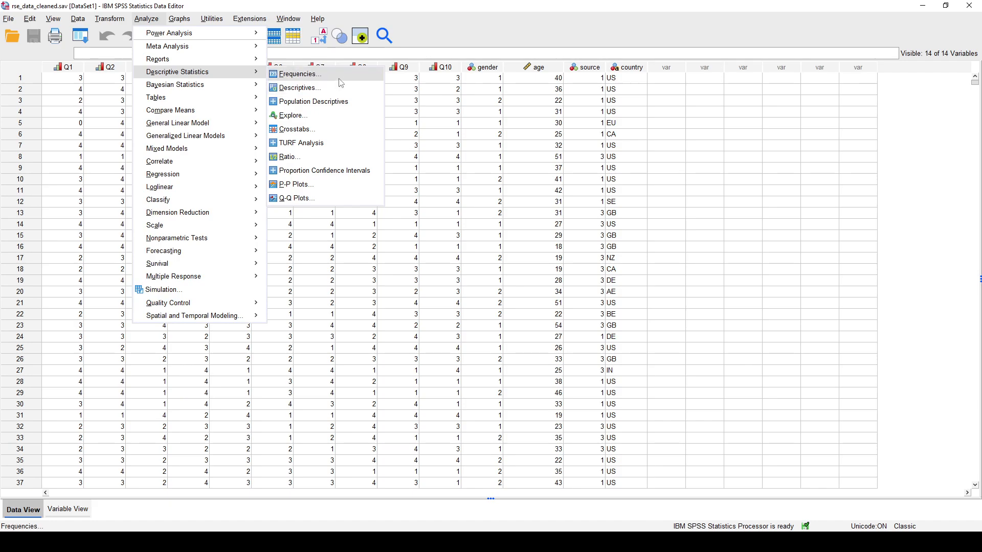
pyautogui.click(339, 80)
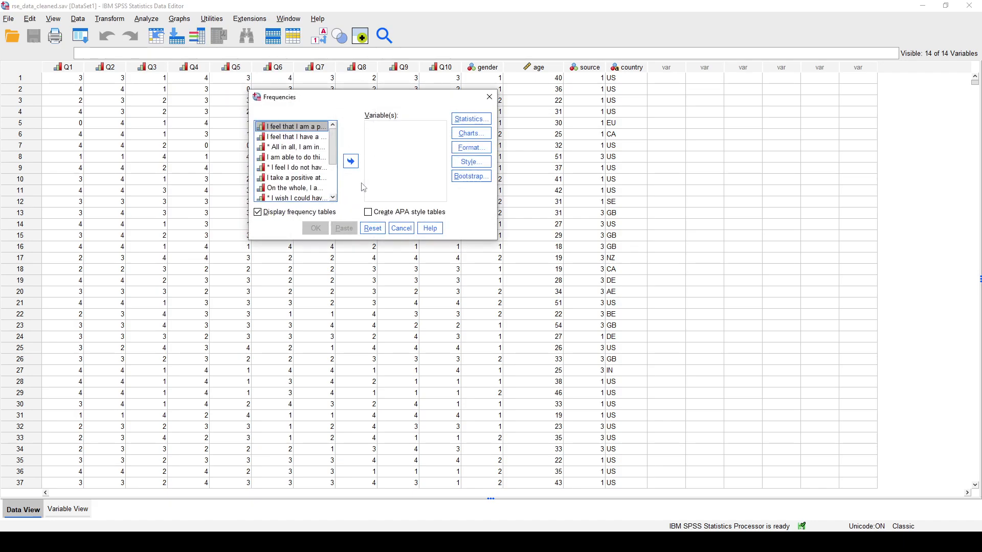
pyautogui.scroll(-2, 322, 156)
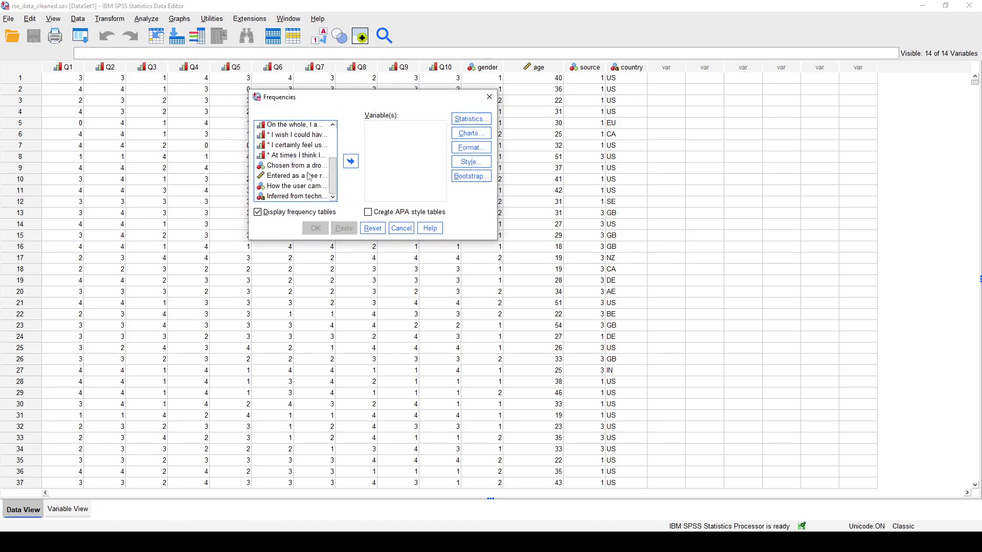
pyautogui.rightClick(306, 169)
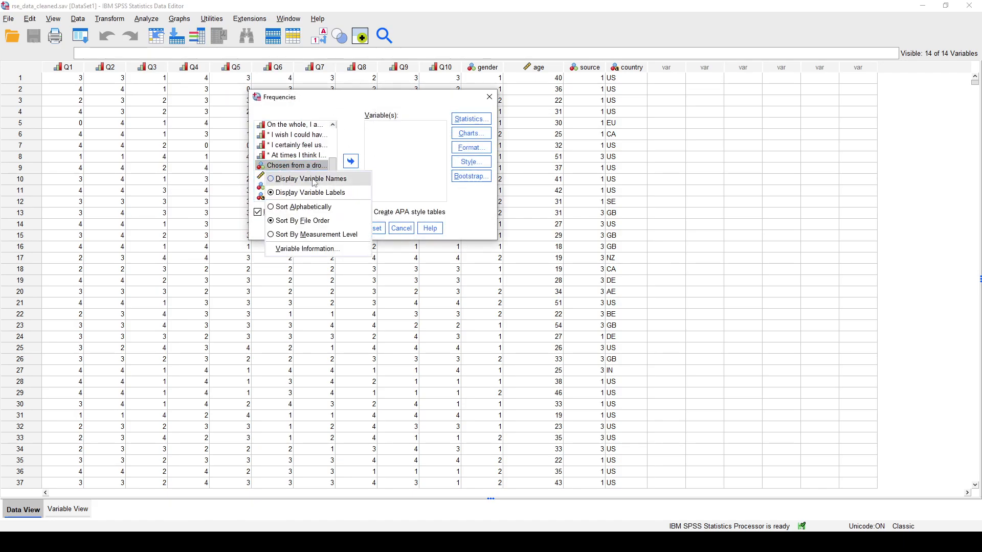
pyautogui.click(328, 179)
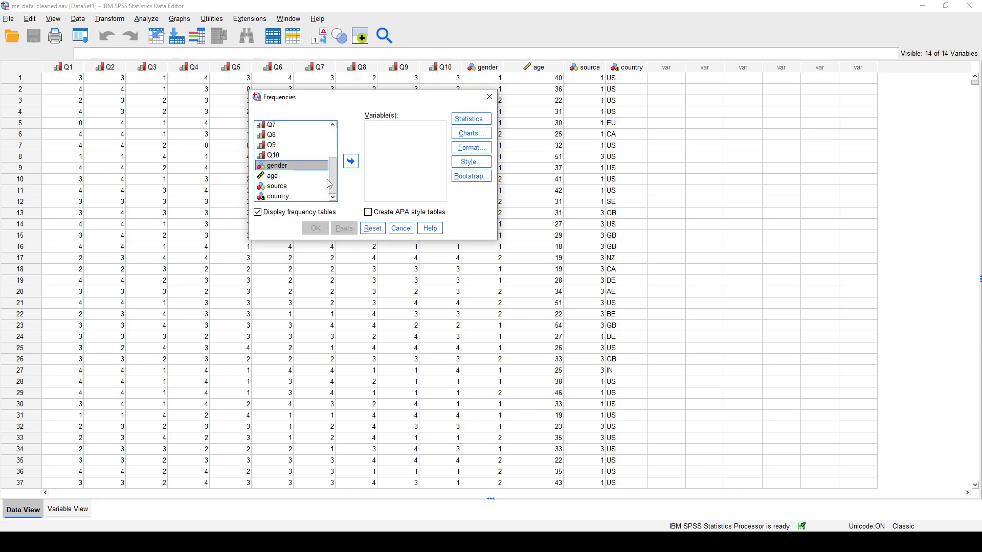
# Add gender and source as the variables for the frequency analysis
pyautogui.click(351, 162)
pyautogui.click(291, 187)
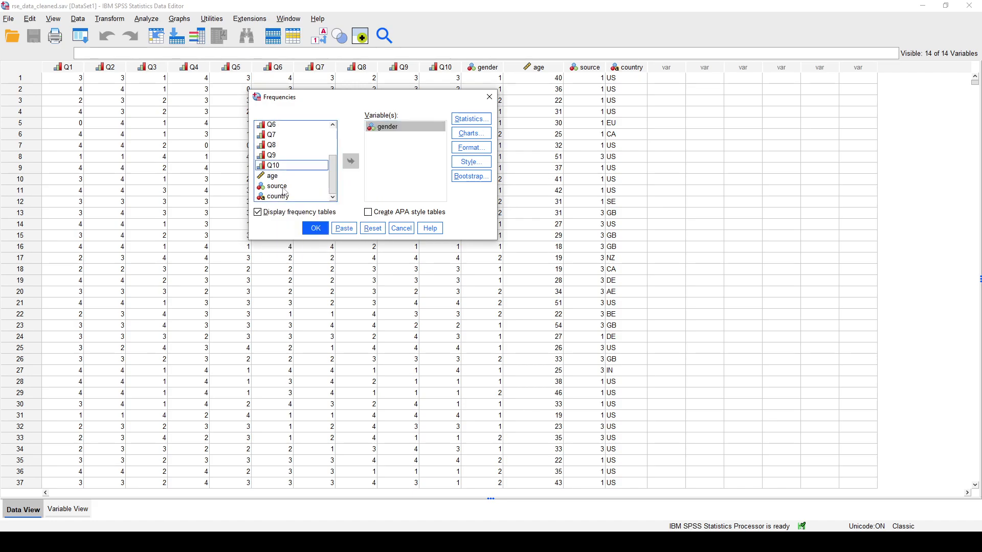
pyautogui.click(351, 162)
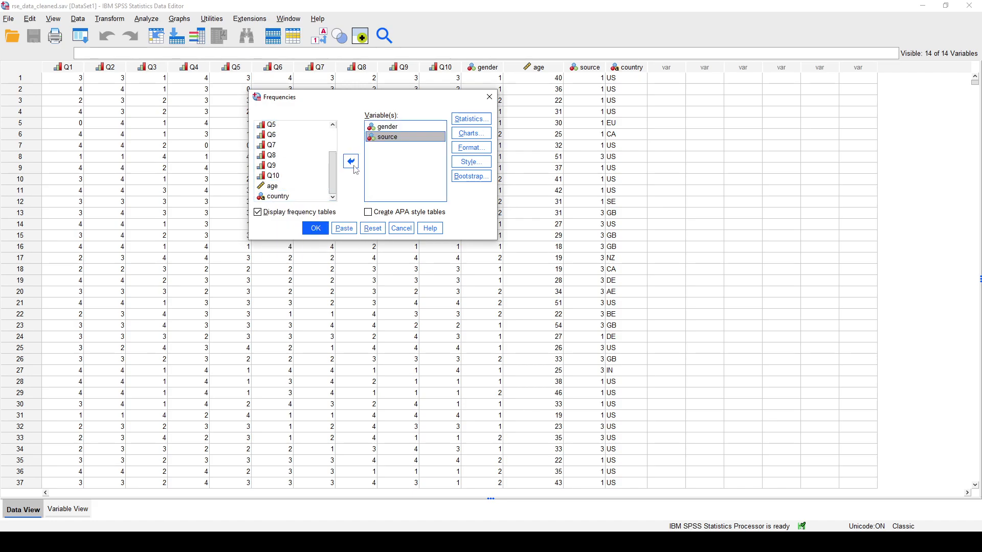
pyautogui.click(407, 127)
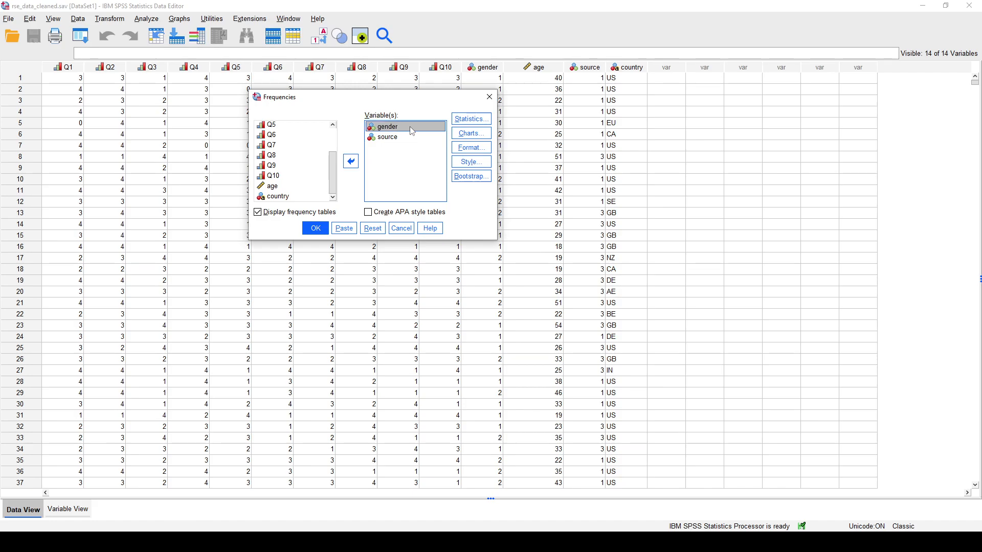
pyautogui.click(409, 140)
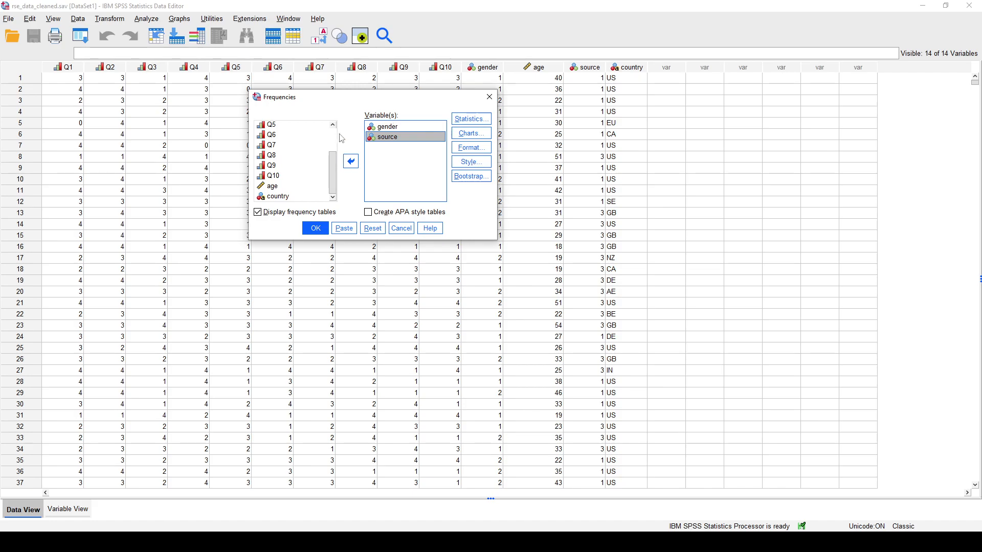
# Look over the optional statistics without choosing any, and request pie charts with percentages as the chart values
pyautogui.click(471, 119)
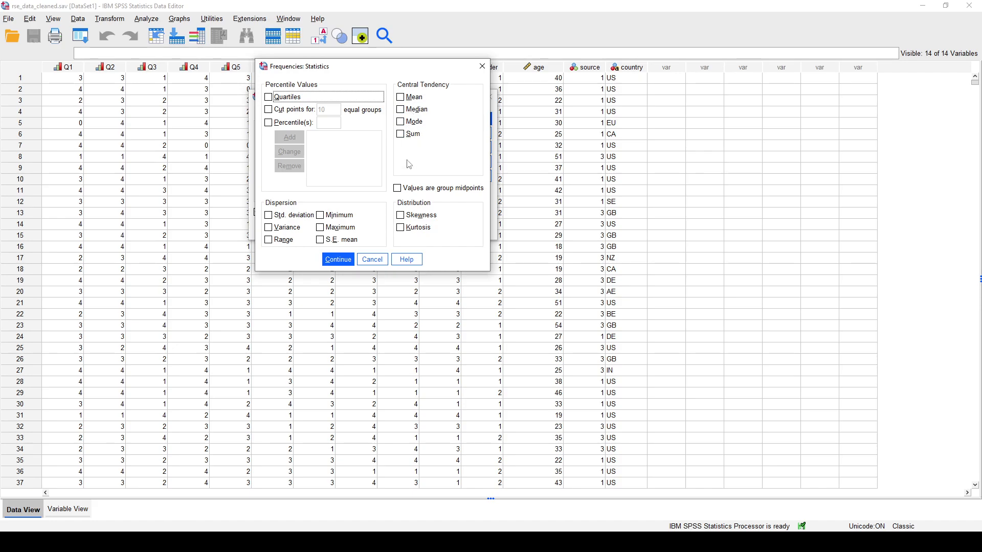
pyautogui.click(480, 71)
pyautogui.click(471, 133)
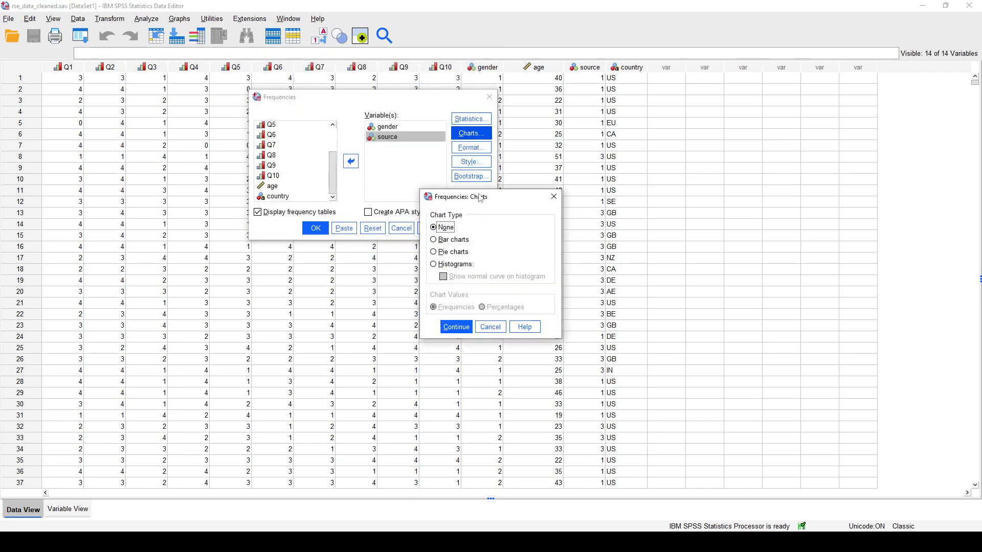
pyautogui.moveTo(478, 198); pyautogui.dragTo(428, 132)
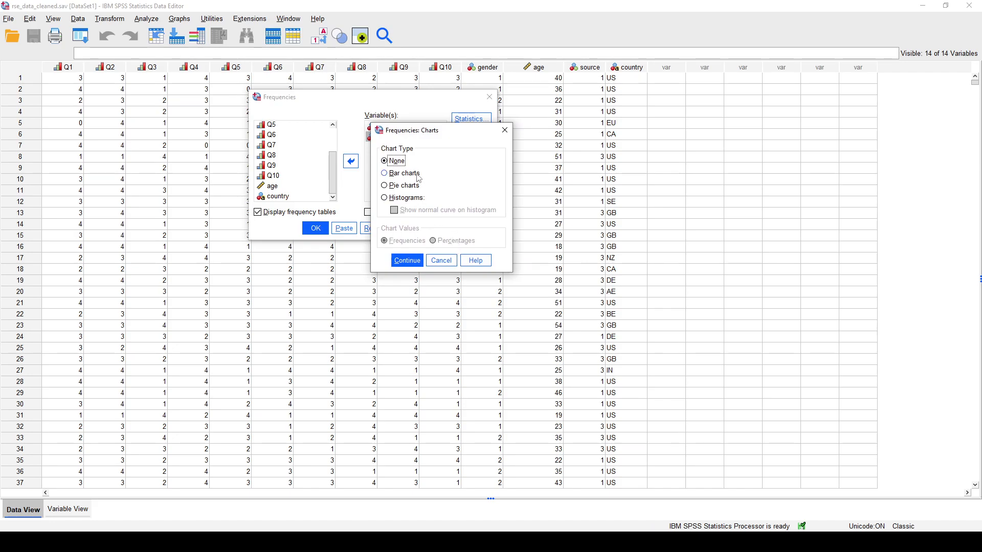
pyautogui.click(415, 188)
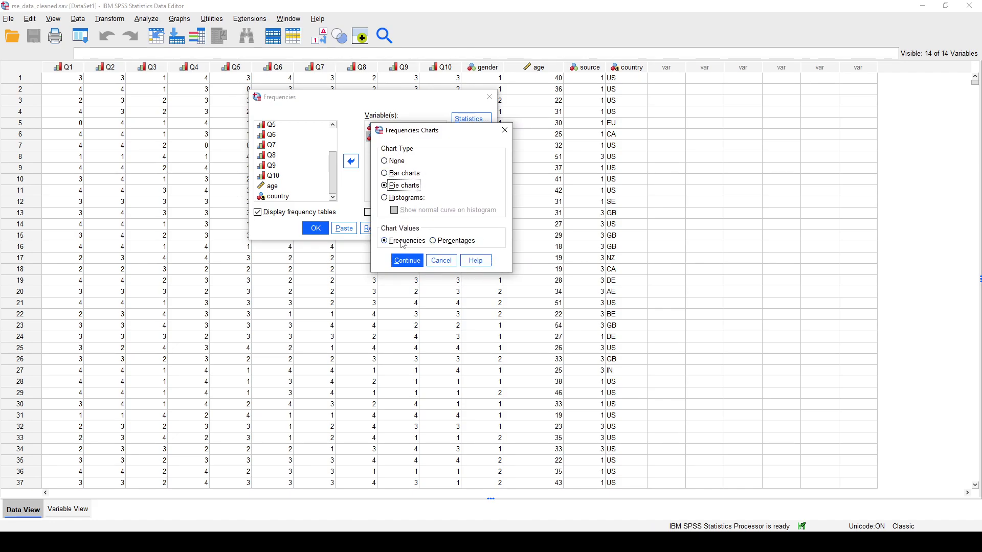
pyautogui.click(448, 246)
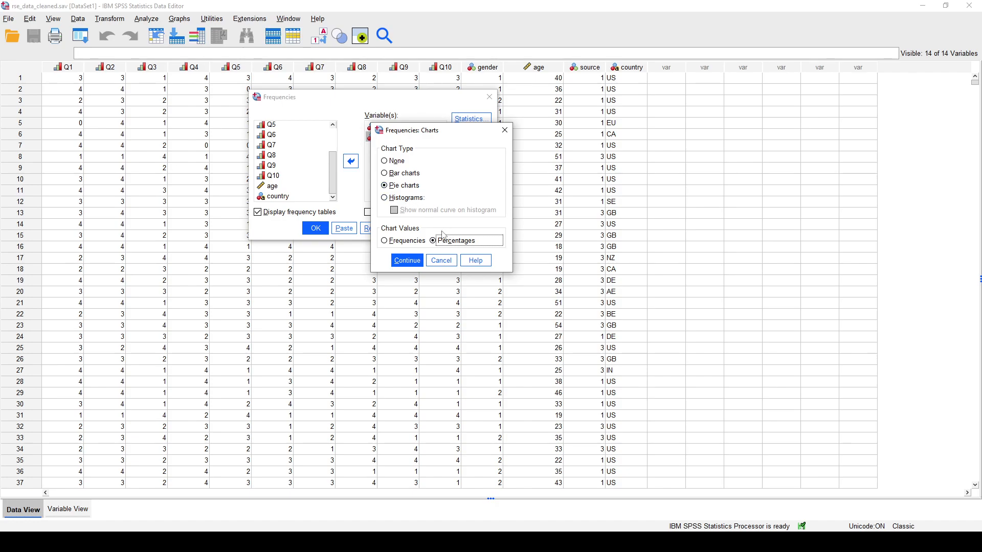
pyautogui.click(415, 261)
# Run the frequency analysis with the default format options and look through the resulting tables and charts
pyautogui.click(475, 148)
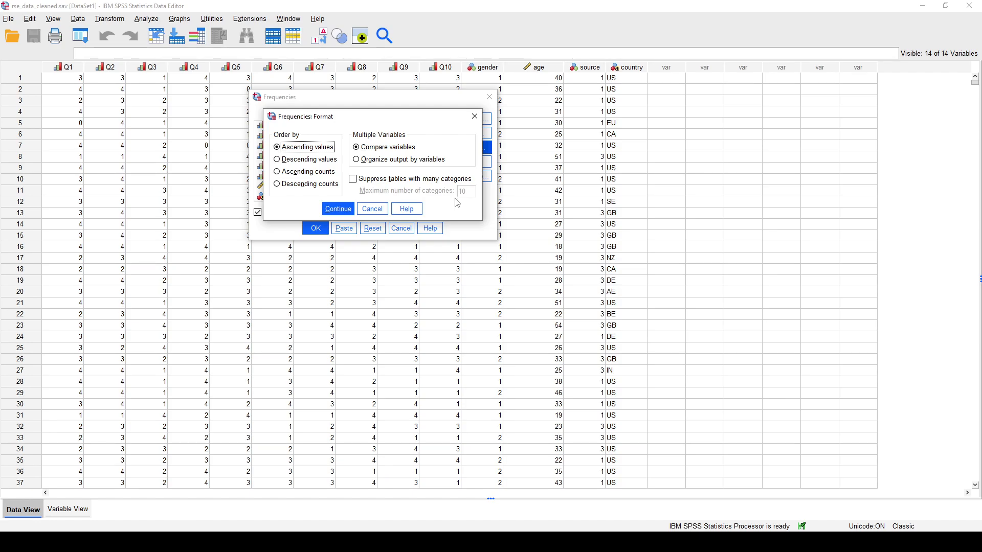
pyautogui.click(341, 210)
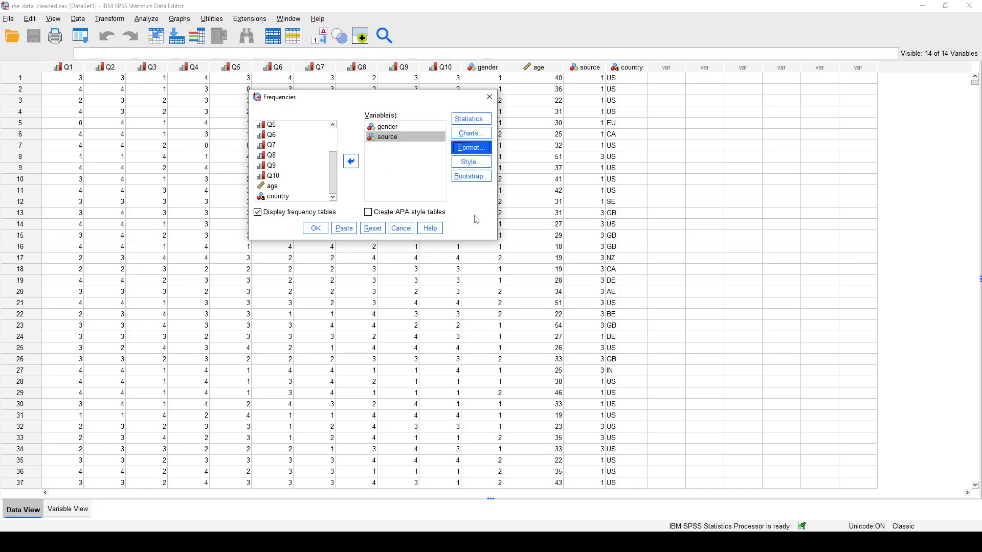
pyautogui.click(316, 229)
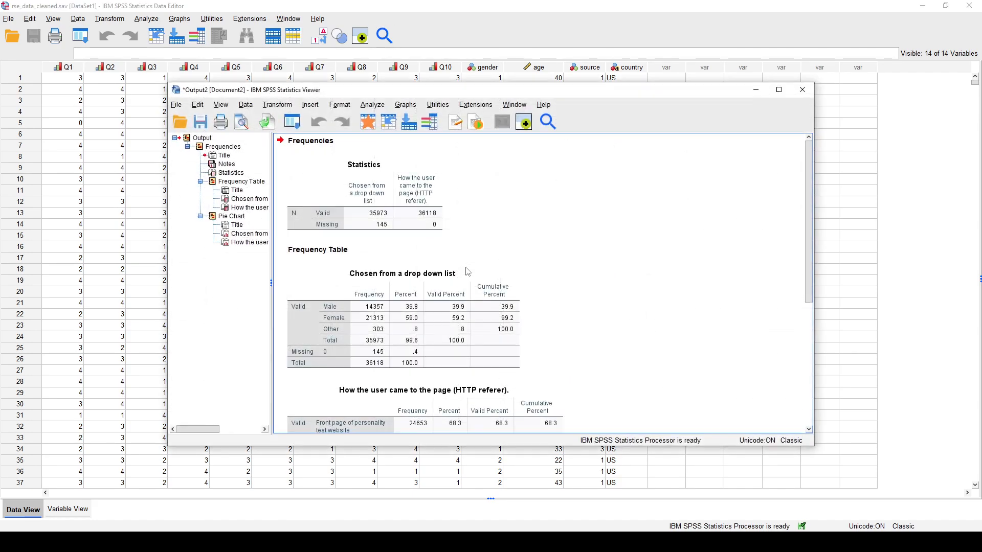
pyautogui.moveTo(537, 94); pyautogui.dragTo(445, 46)
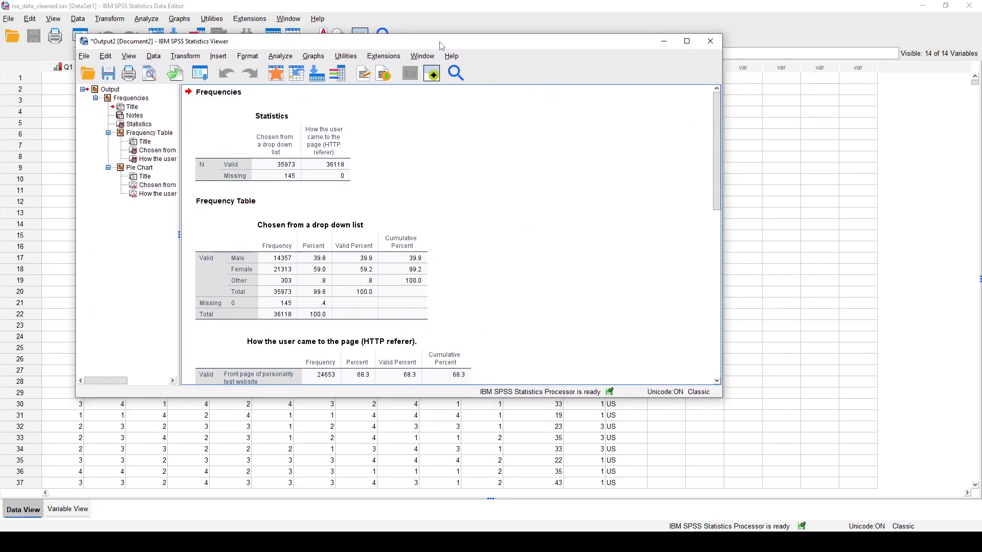
pyautogui.scroll(-10, 501, 198)
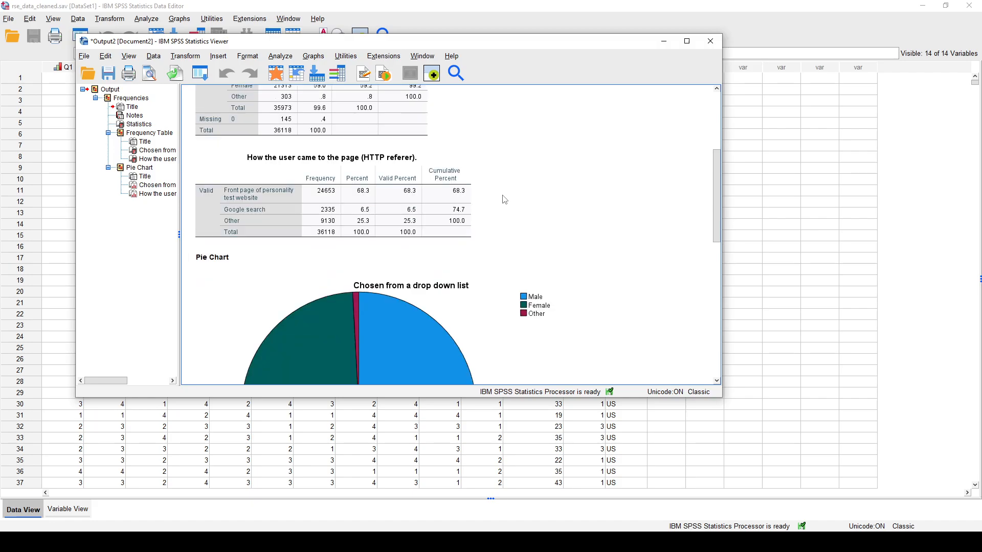
pyautogui.scroll(8, 583, 223)
pyautogui.scroll(2, 586, 225)
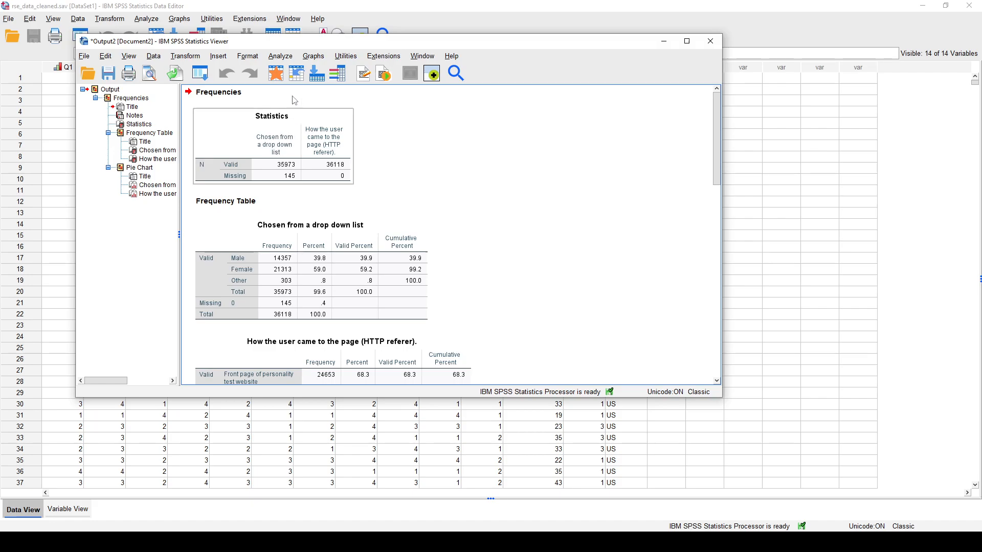
pyautogui.moveTo(306, 46); pyautogui.dragTo(296, 114)
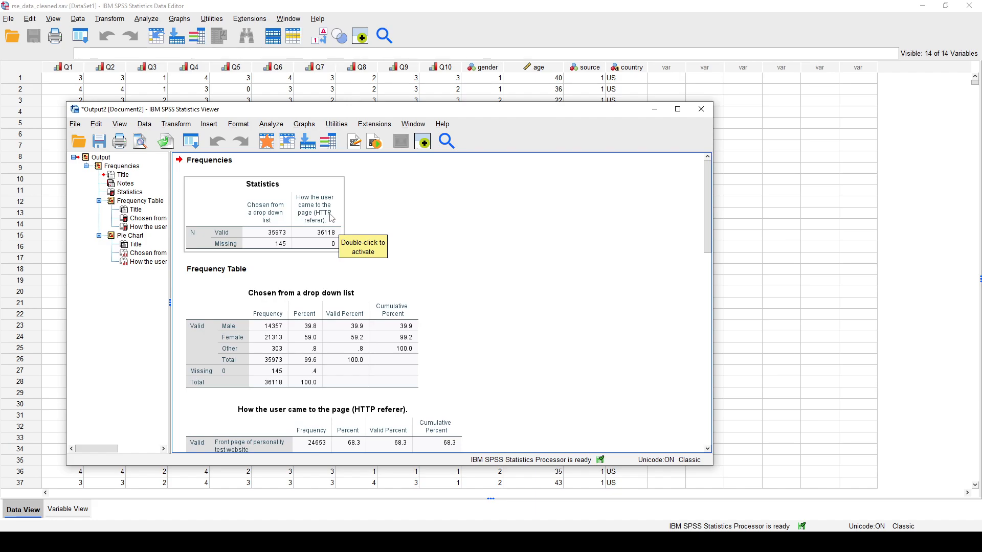
# Edit the Statistics table so its columns show variable names instead of labels, and close the table editor
pyautogui.doubleClick(294, 218)
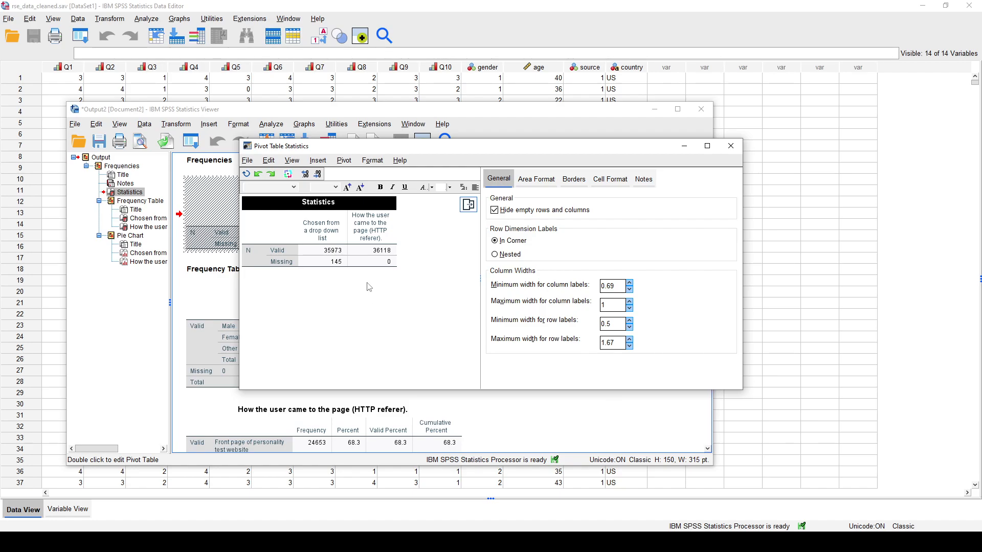
pyautogui.click(298, 166)
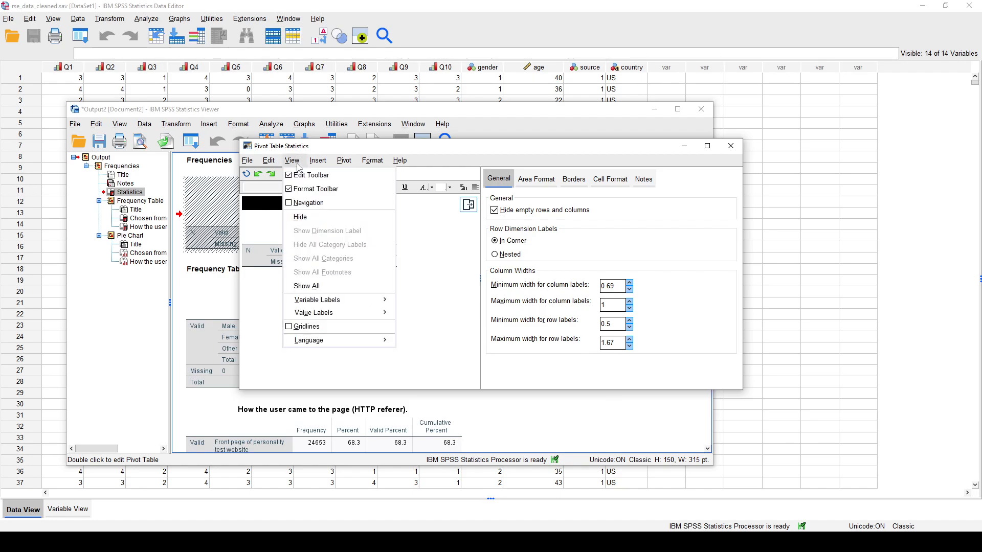
pyautogui.moveTo(343, 304)
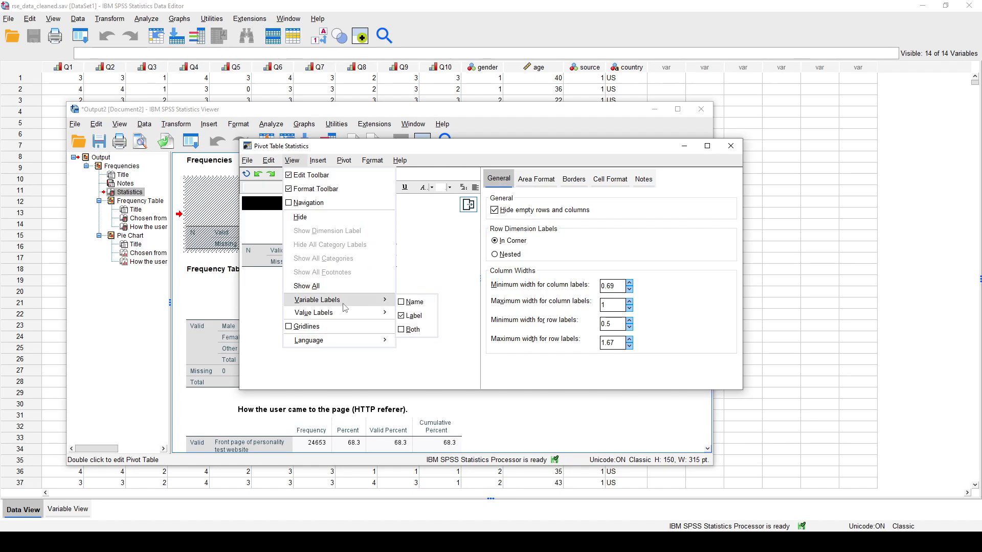
pyautogui.click(422, 306)
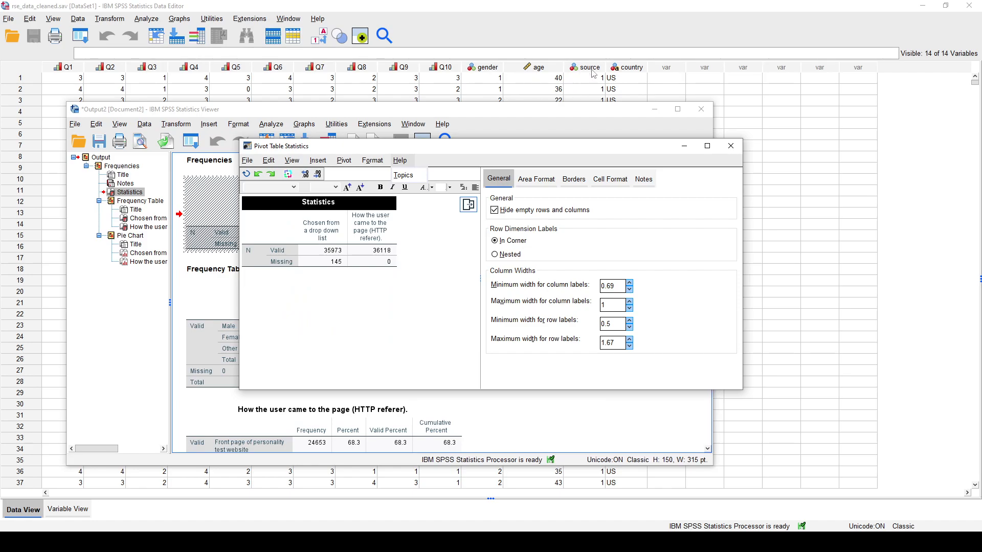
pyautogui.click(290, 161)
pyautogui.click(292, 164)
pyautogui.click(291, 164)
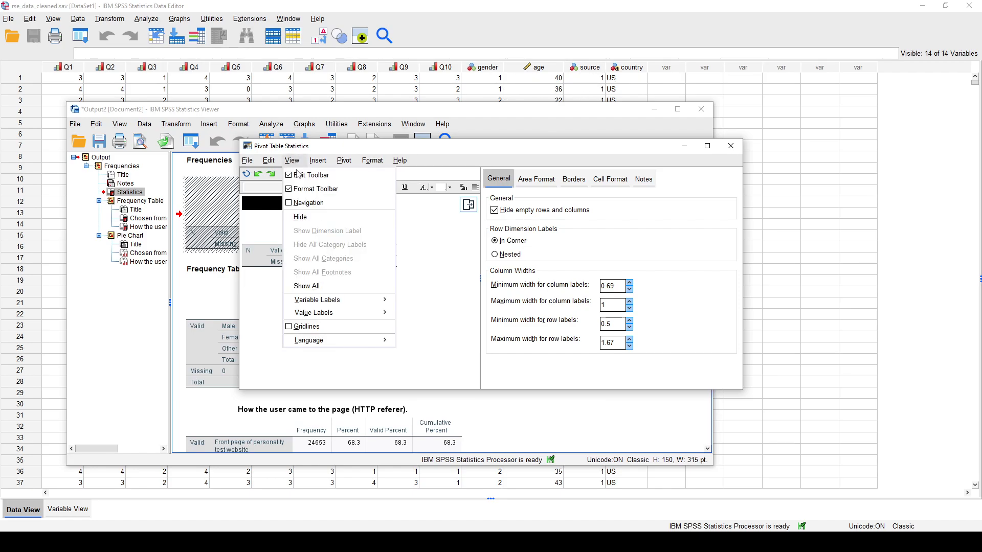
pyautogui.click(421, 305)
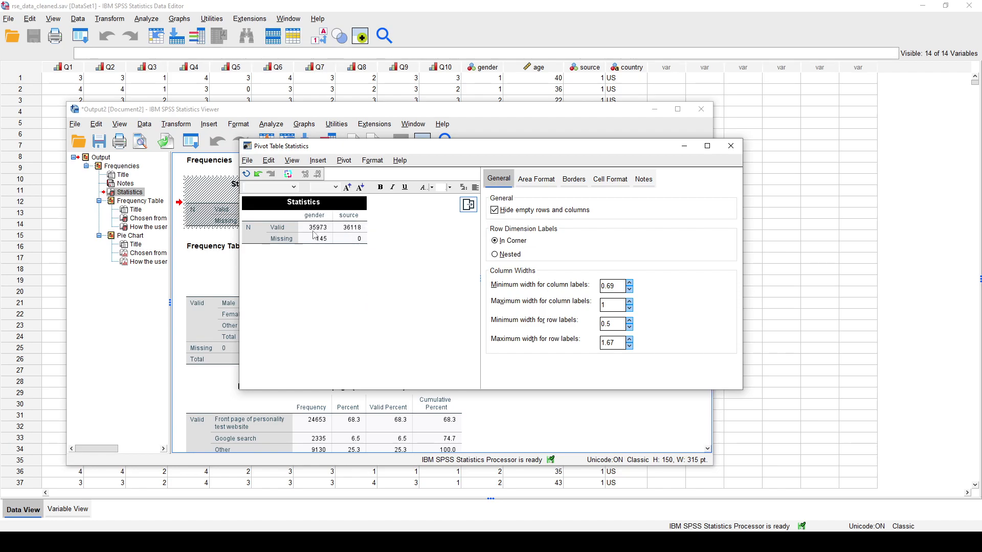
pyautogui.click(731, 146)
# Examine the valid and missing counts in the Statistics table and the frequency tables below it
pyautogui.click(403, 198)
pyautogui.click(261, 214)
pyautogui.click(355, 257)
pyautogui.click(251, 185)
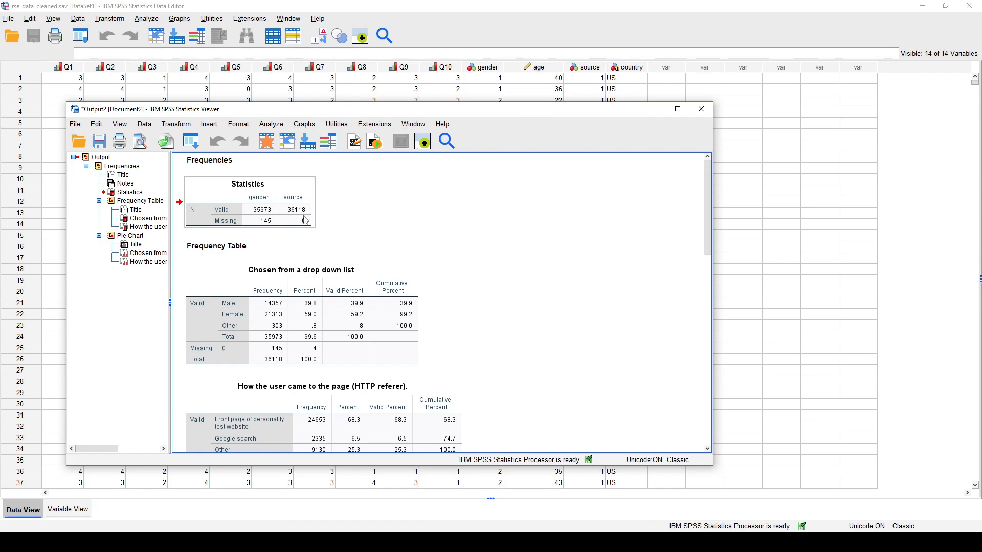
pyautogui.click(396, 232)
pyautogui.scroll(-3, 489, 238)
pyautogui.scroll(3, 491, 240)
pyautogui.click(314, 223)
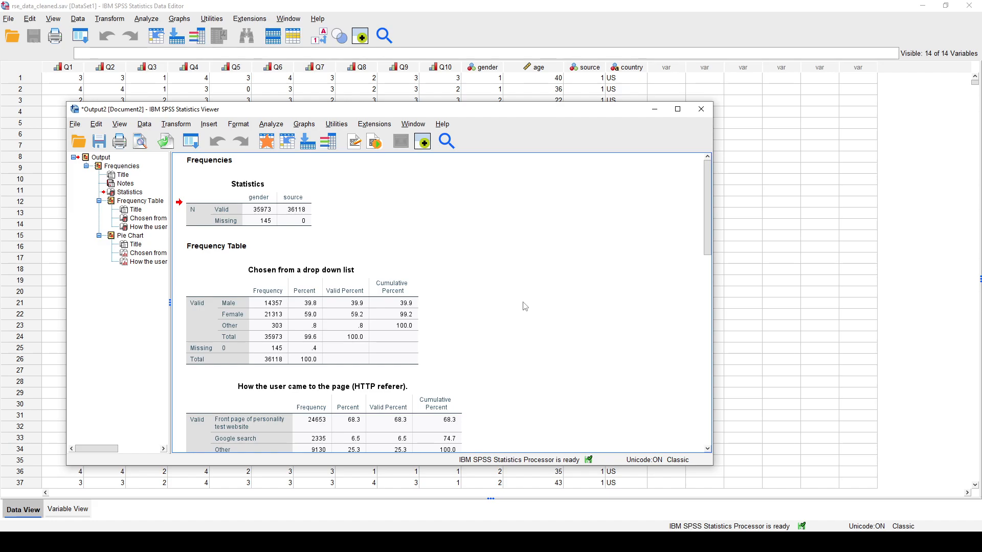
pyautogui.scroll(-2, 532, 303)
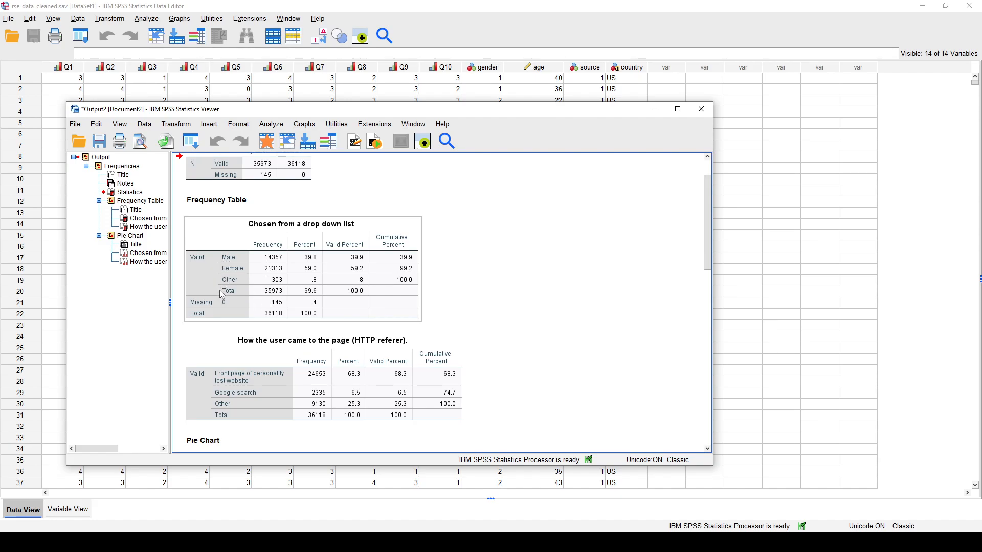
pyautogui.scroll(2, 269, 253)
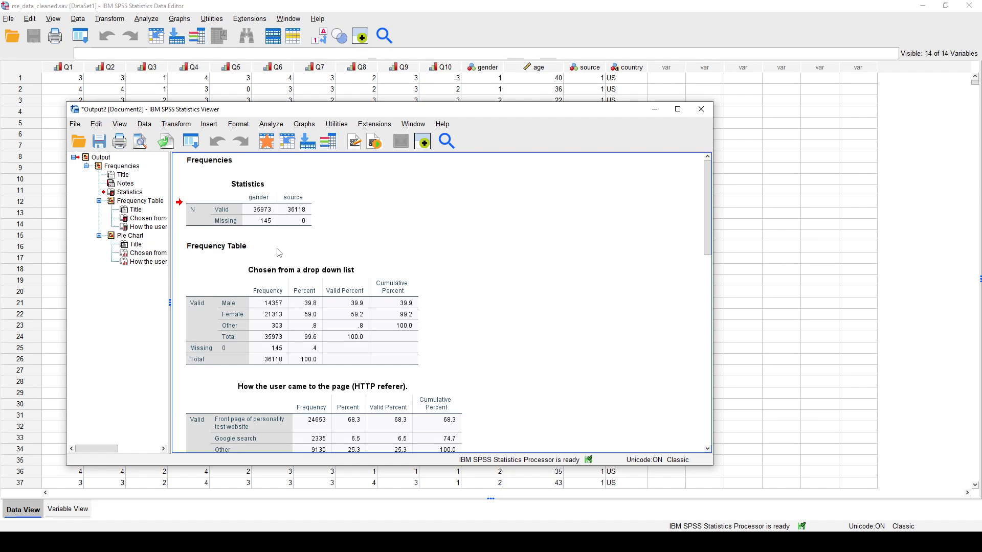
# Open the "Chosen from a drop down list" frequency table for editing and show the variable name as its title
pyautogui.doubleClick(302, 275)
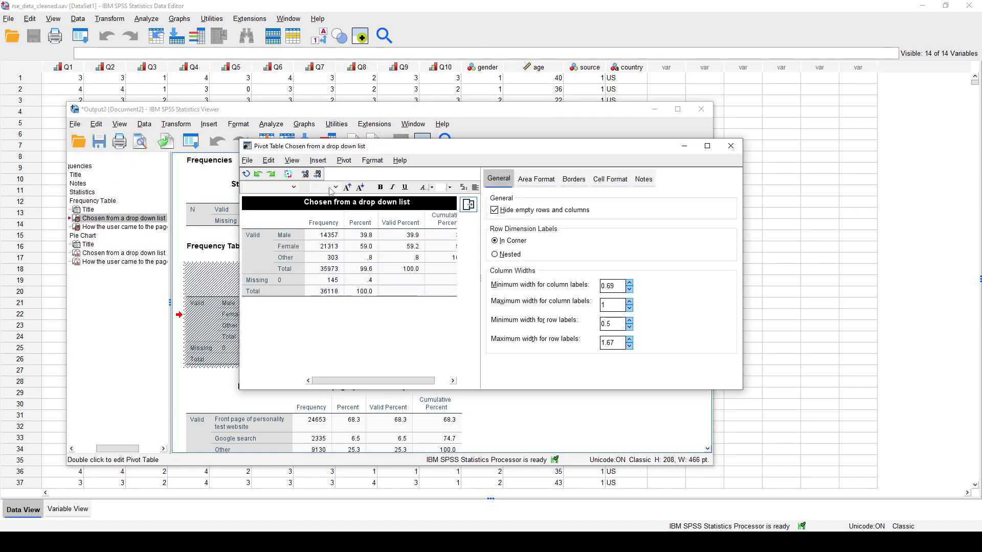
pyautogui.click(292, 161)
pyautogui.moveTo(358, 300)
pyautogui.click(404, 303)
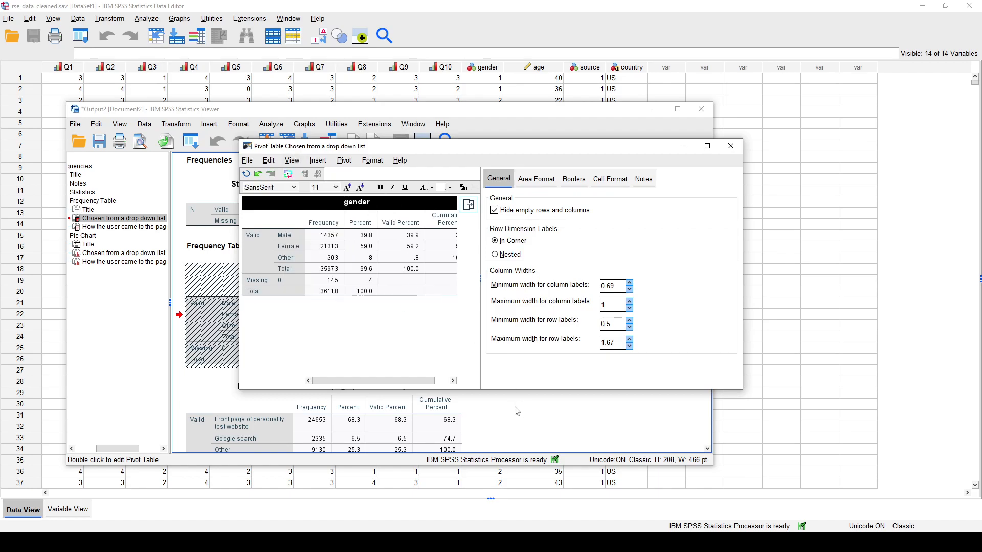
# Capitalize the frequency table's title so that it reads "Gender"
pyautogui.doubleClick(356, 203)
pyautogui.click(351, 205)
pyautogui.press('BackSpace')
pyautogui.write('G')
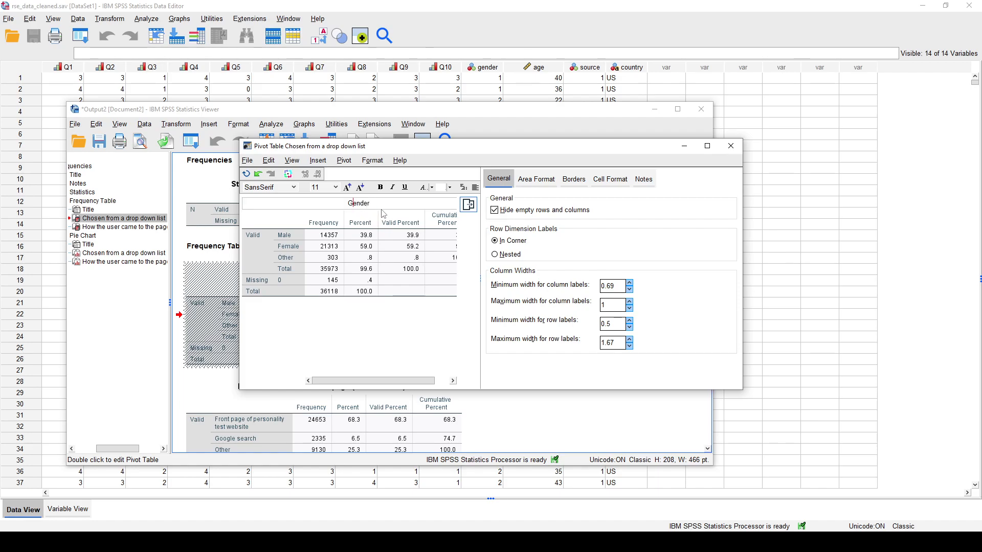
# Finish editing the Gender frequency table's title and return to the output
pyautogui.click(490, 409)
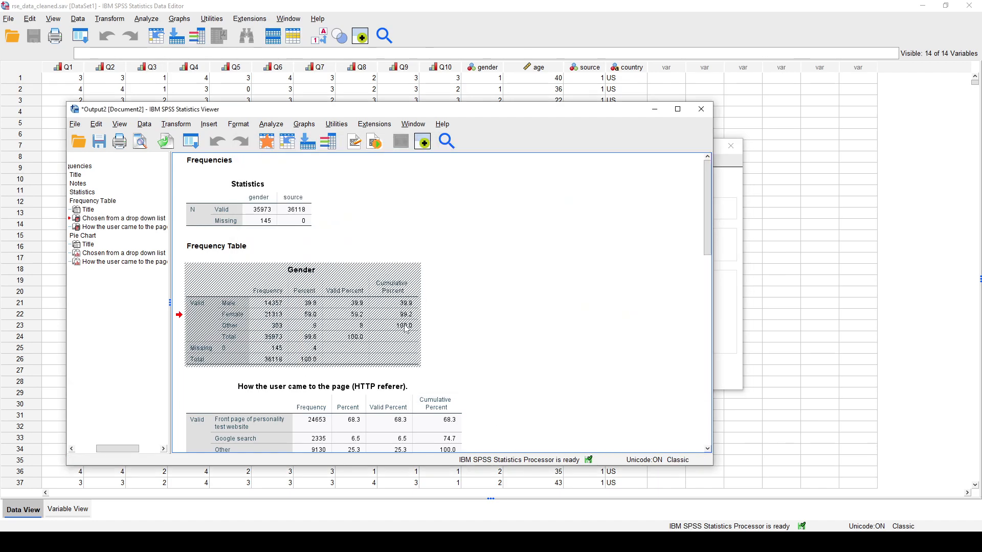
pyautogui.click(313, 299)
pyautogui.click(411, 246)
pyautogui.click(387, 316)
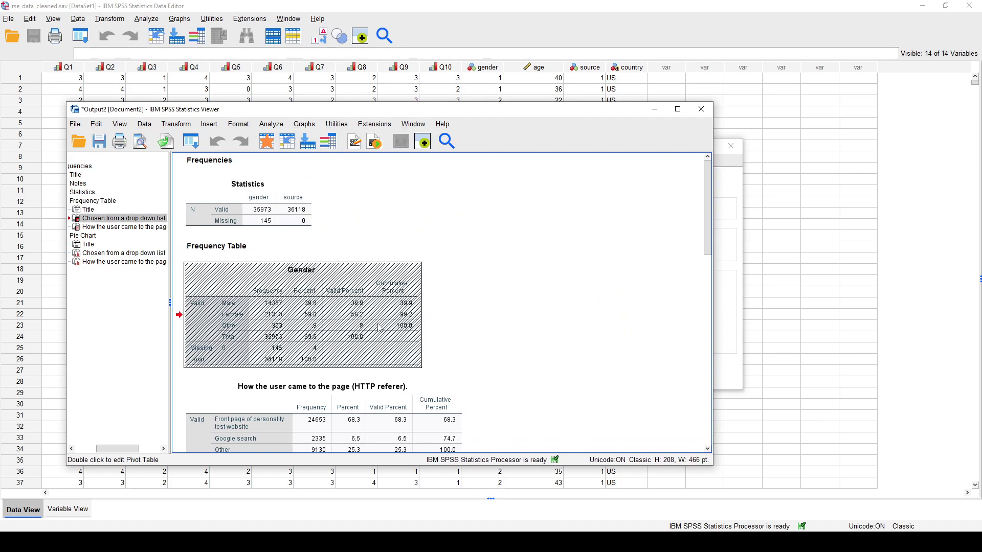
pyautogui.scroll(-2, 341, 321)
pyautogui.click(341, 321)
pyautogui.click(335, 248)
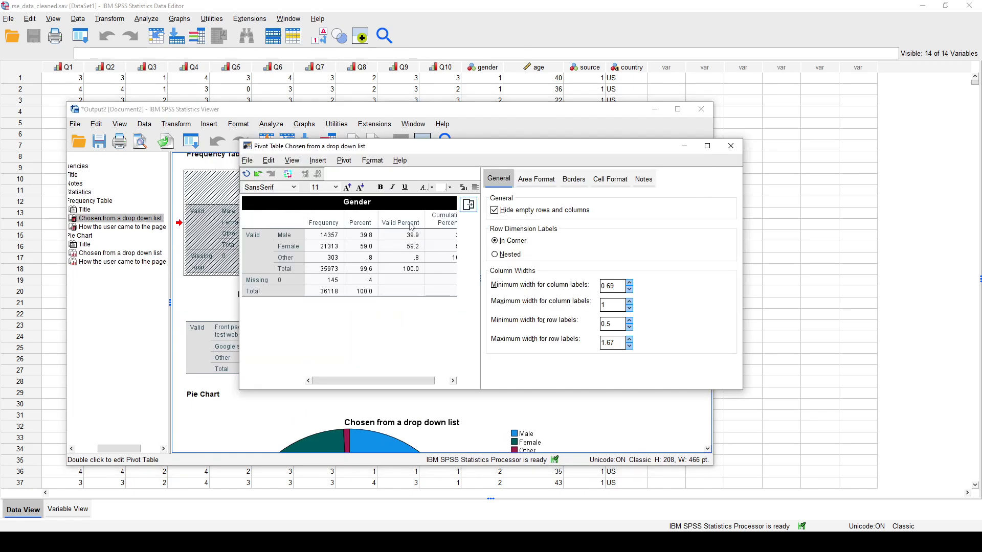
pyautogui.click(419, 300)
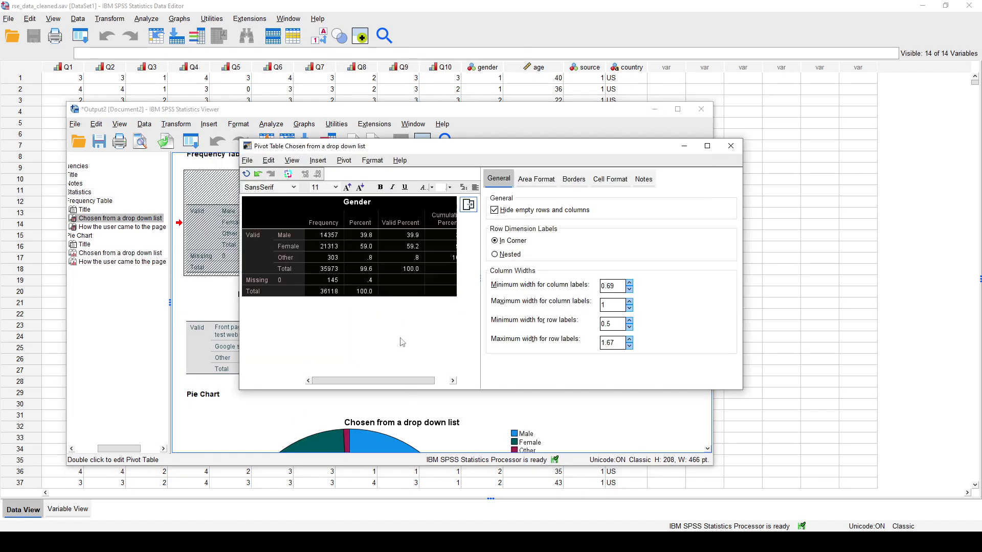
pyautogui.moveTo(402, 382); pyautogui.dragTo(457, 378)
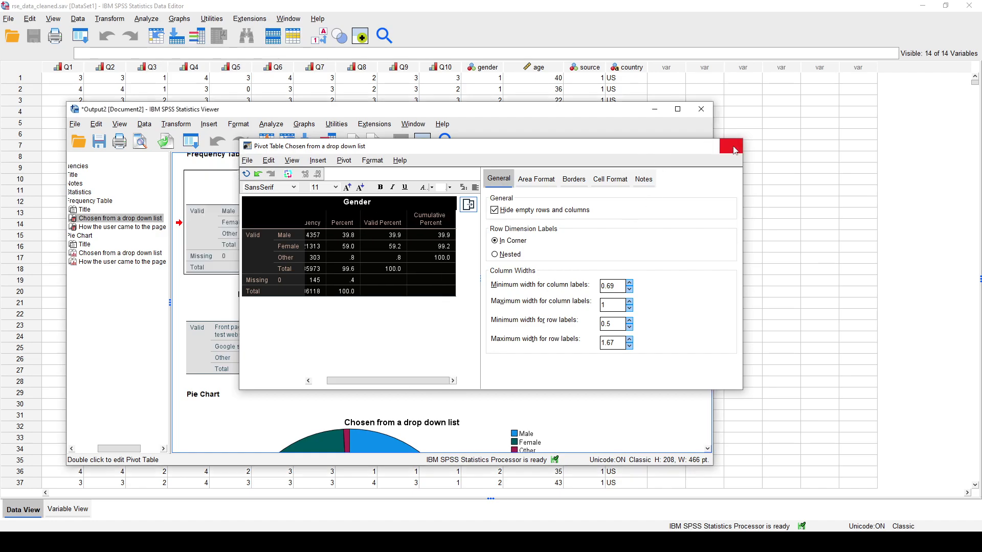
pyautogui.click(730, 146)
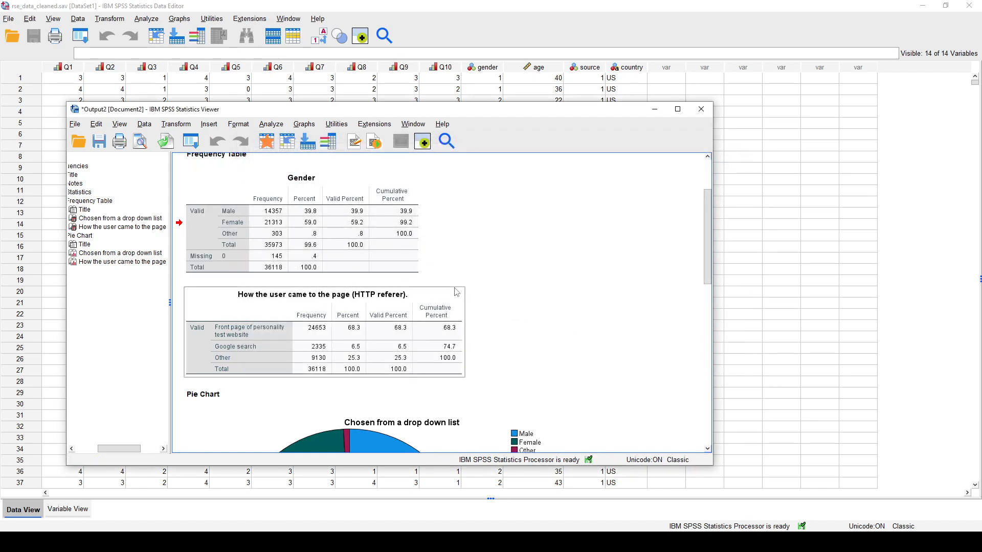
# Examine the frequencies, percentages and missing cases in the Gender and source frequency tables against the Statistics table
pyautogui.scroll(3, 491, 267)
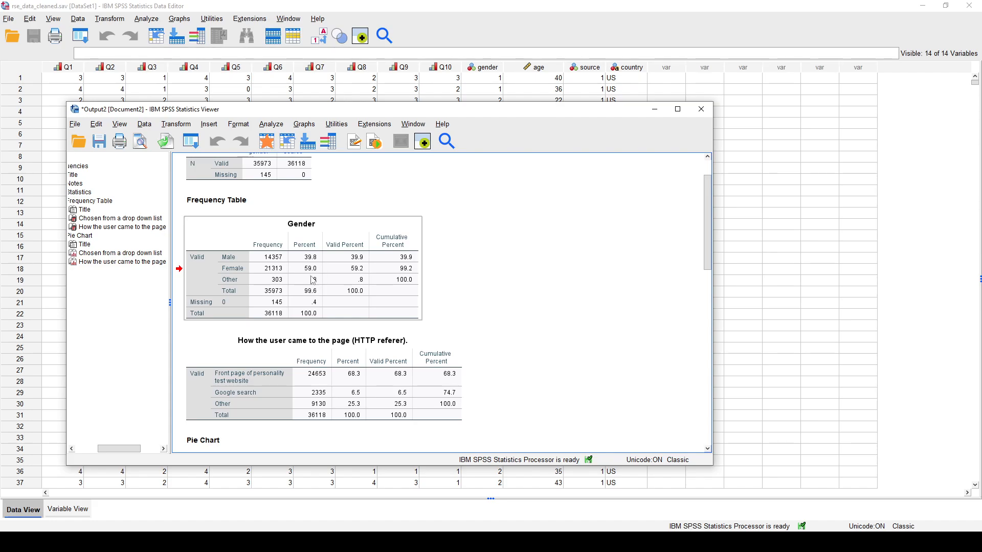
pyautogui.click(330, 323)
pyautogui.click(324, 315)
pyautogui.scroll(-3, 585, 323)
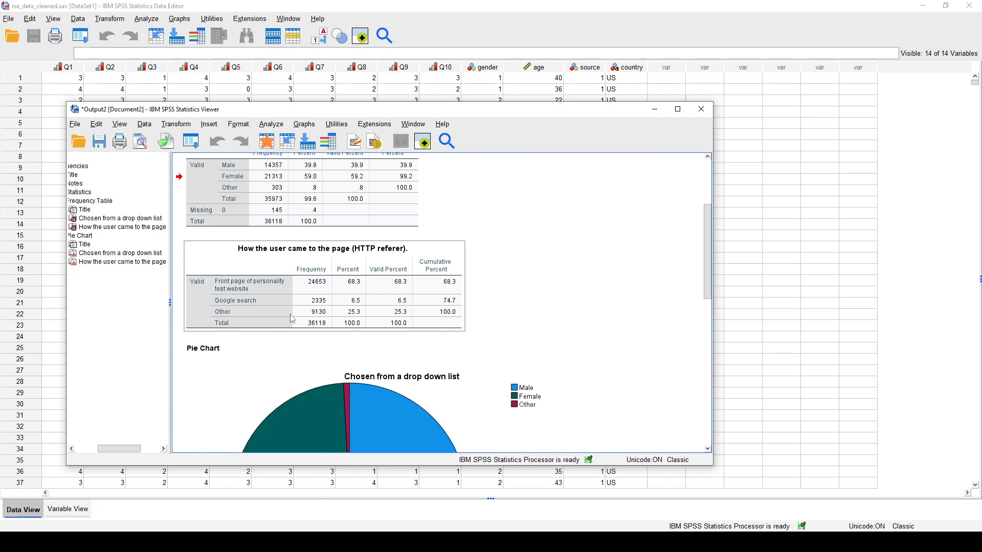
pyautogui.scroll(5, 312, 299)
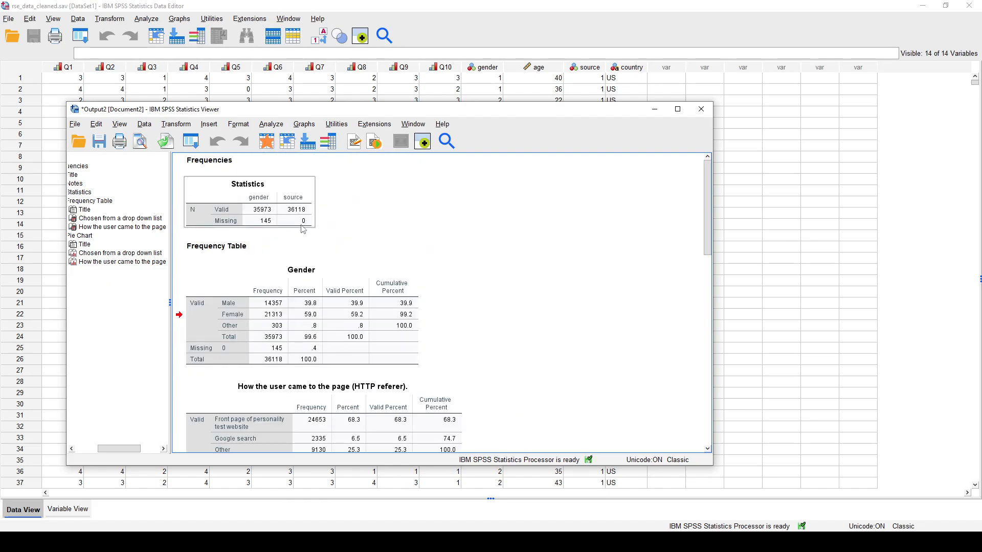
pyautogui.scroll(-2, 303, 229)
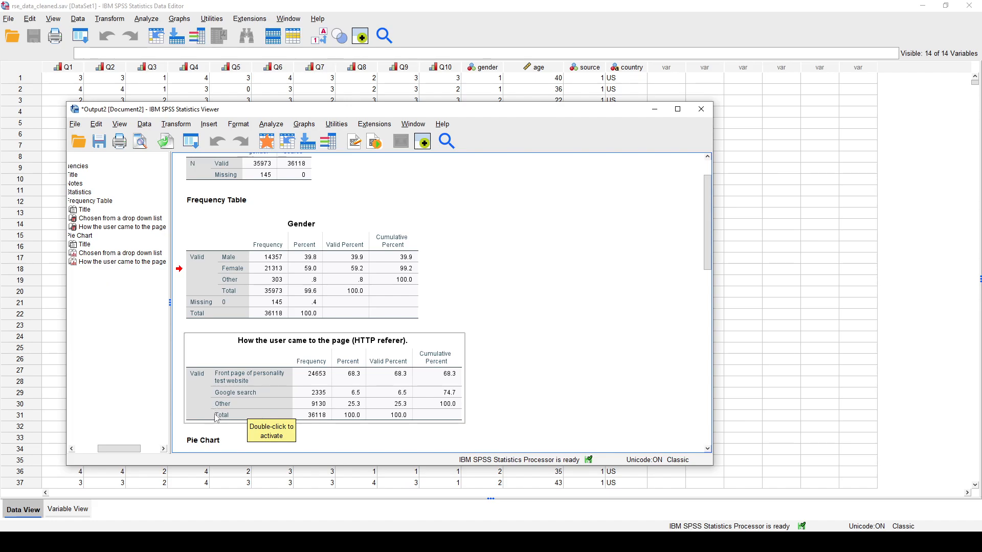
pyautogui.scroll(-2, 296, 398)
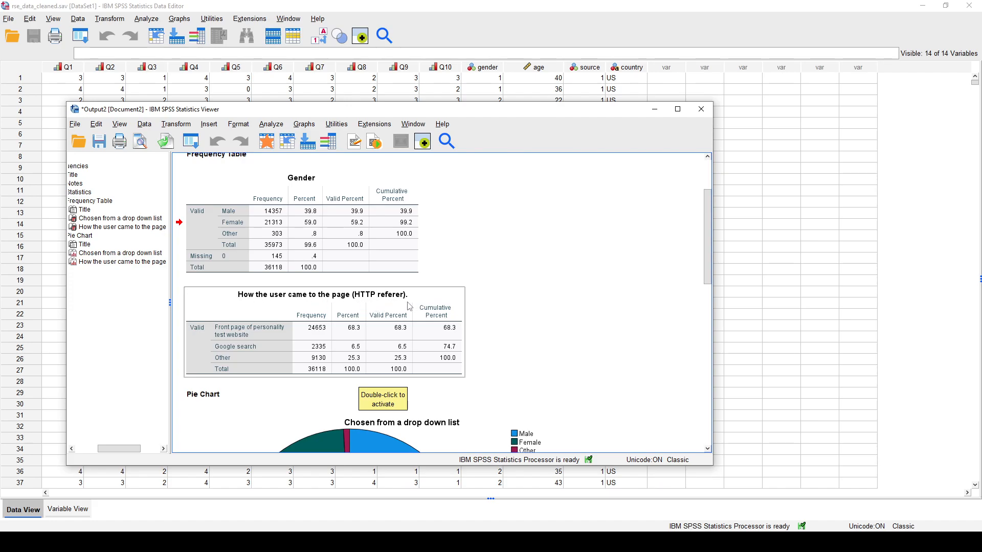
pyautogui.moveTo(587, 69)
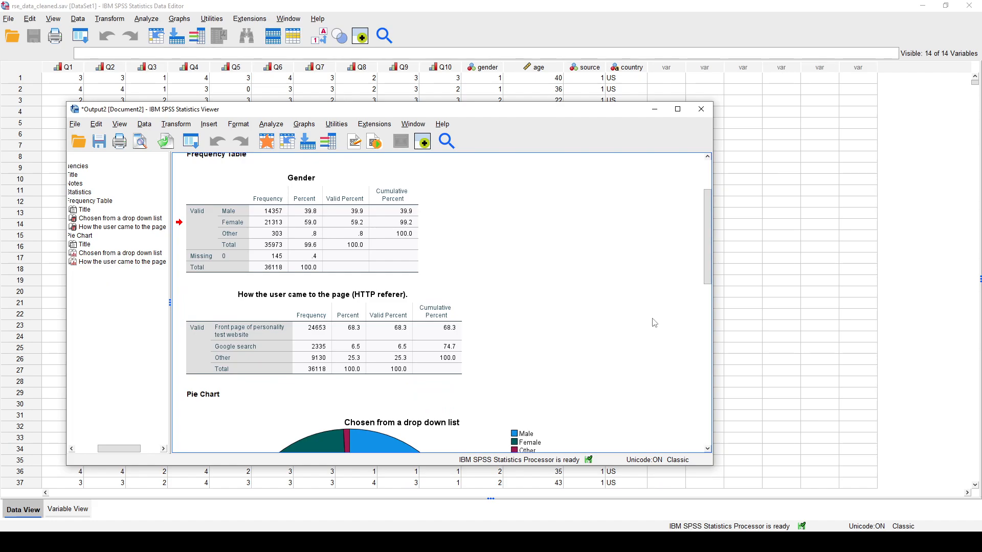
# Examine the slices and legends of the gender and source pie charts below the frequency tables
pyautogui.scroll(-3, 635, 322)
pyautogui.scroll(-1, 635, 322)
pyautogui.scroll(-1, 636, 322)
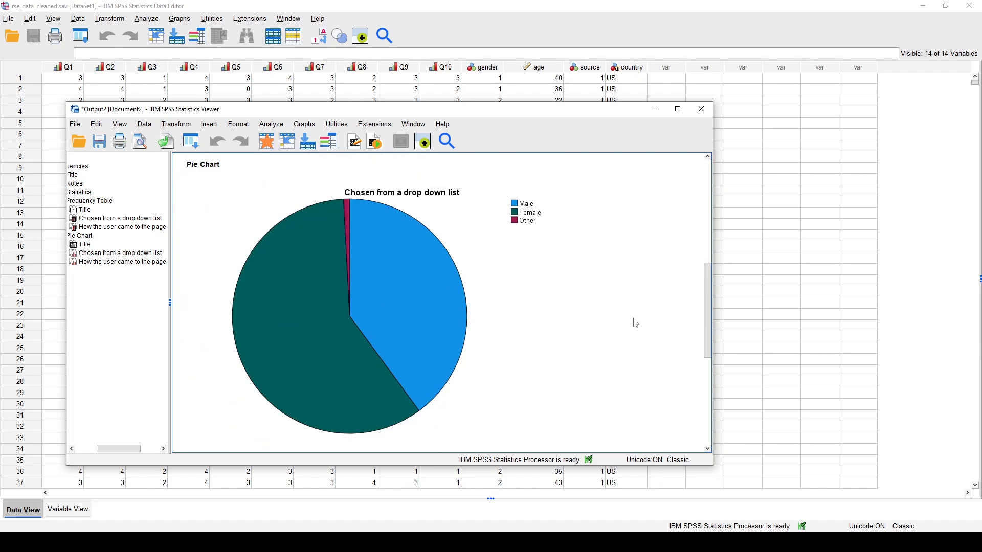
pyautogui.scroll(1, 636, 323)
pyautogui.scroll(-1, 635, 323)
pyautogui.click(617, 321)
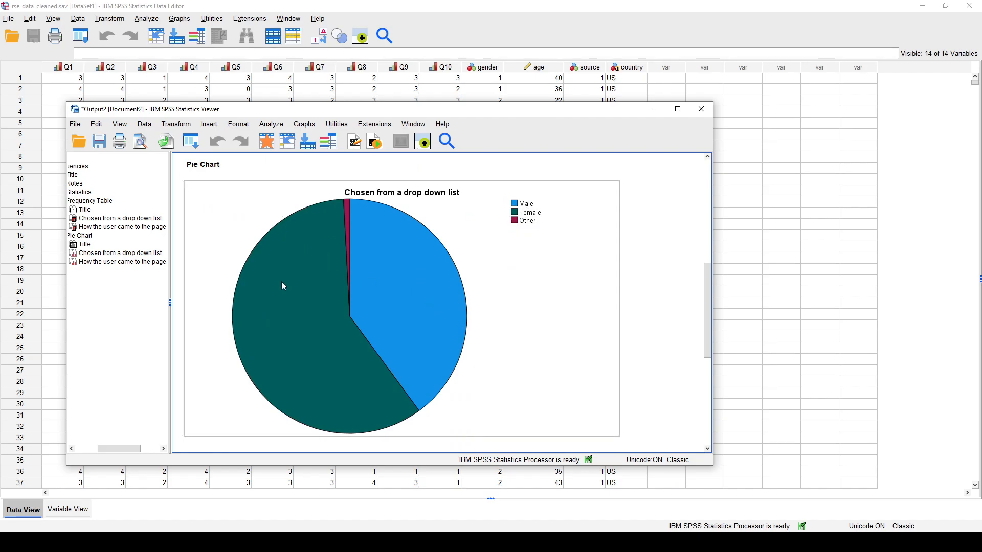
pyautogui.click(420, 264)
pyautogui.scroll(-3, 504, 337)
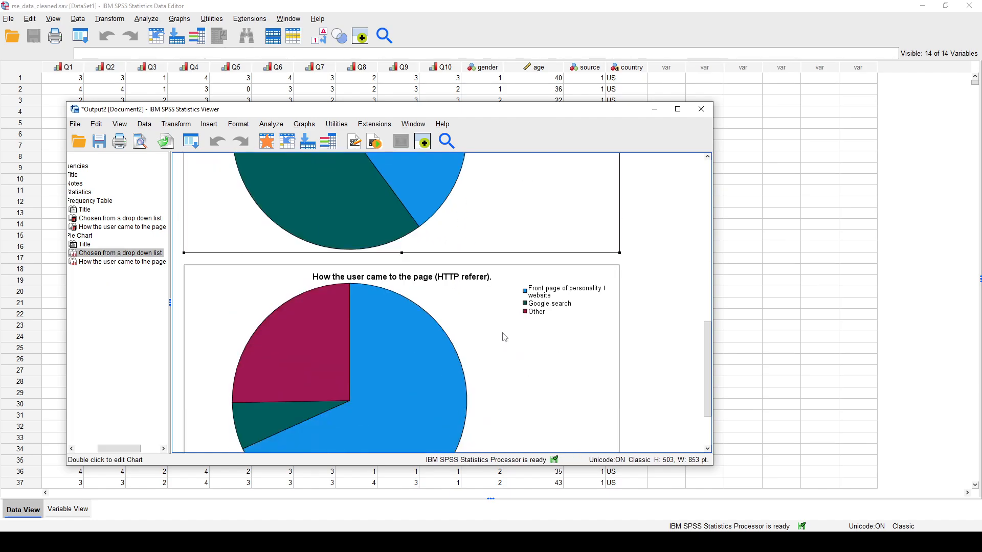
pyautogui.scroll(-1, 504, 337)
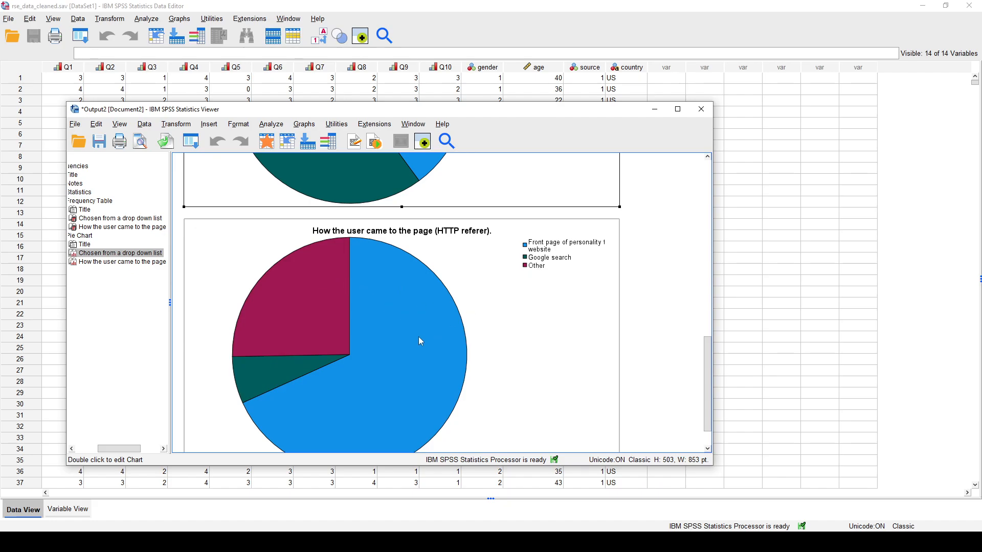
pyautogui.scroll(-1, 424, 336)
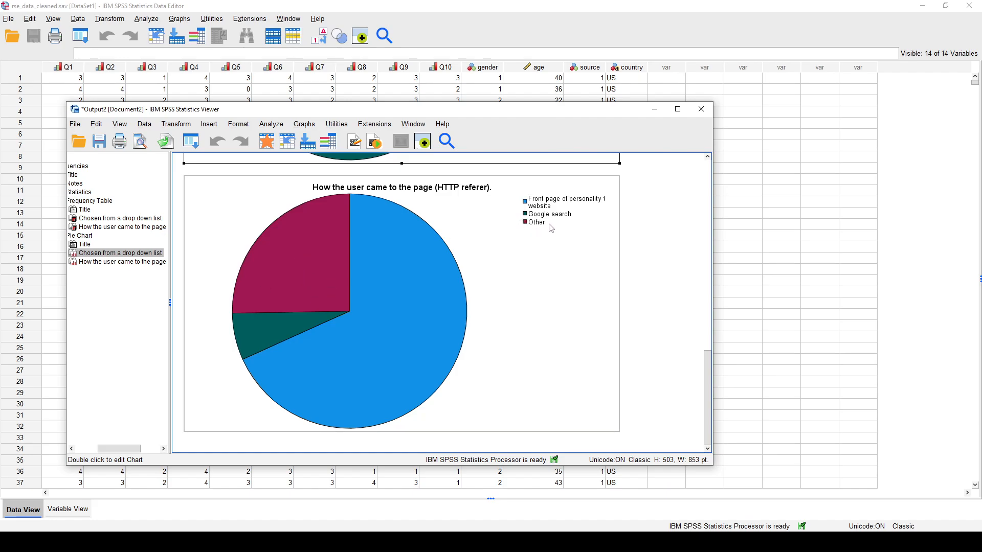
# Compare both pie charts with the percentages in their frequency tables and review the output back up to the Statistics table
pyautogui.scroll(5, 519, 329)
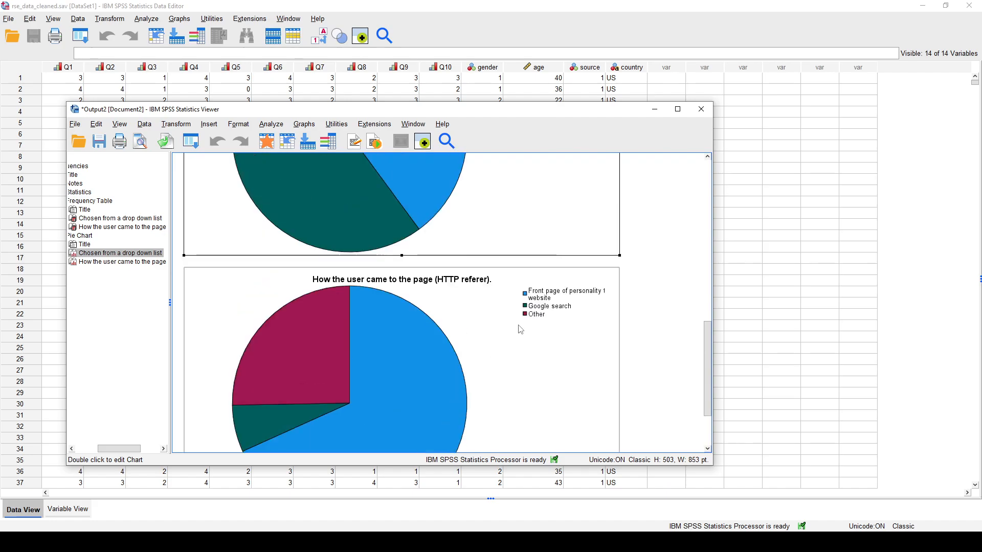
pyautogui.scroll(3, 518, 330)
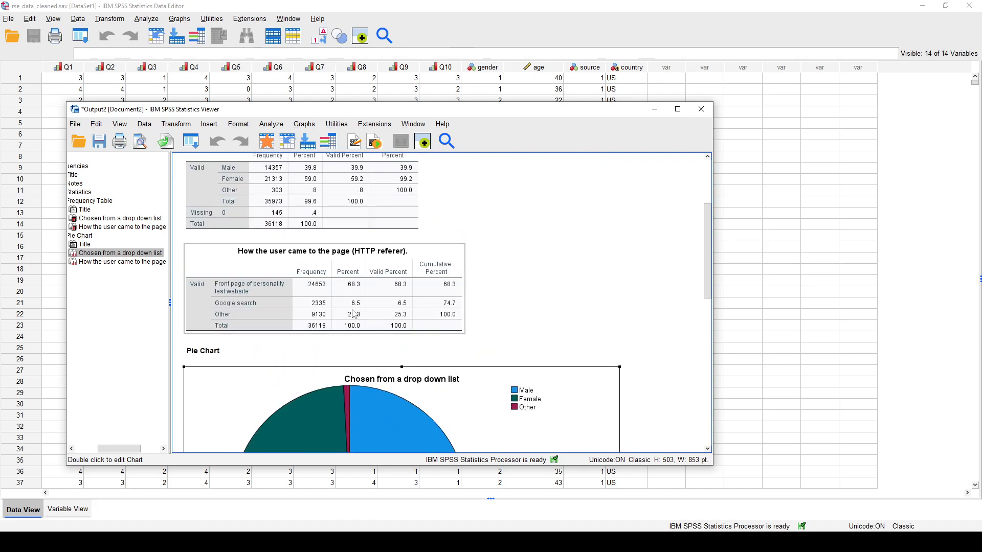
pyautogui.scroll(-8, 572, 327)
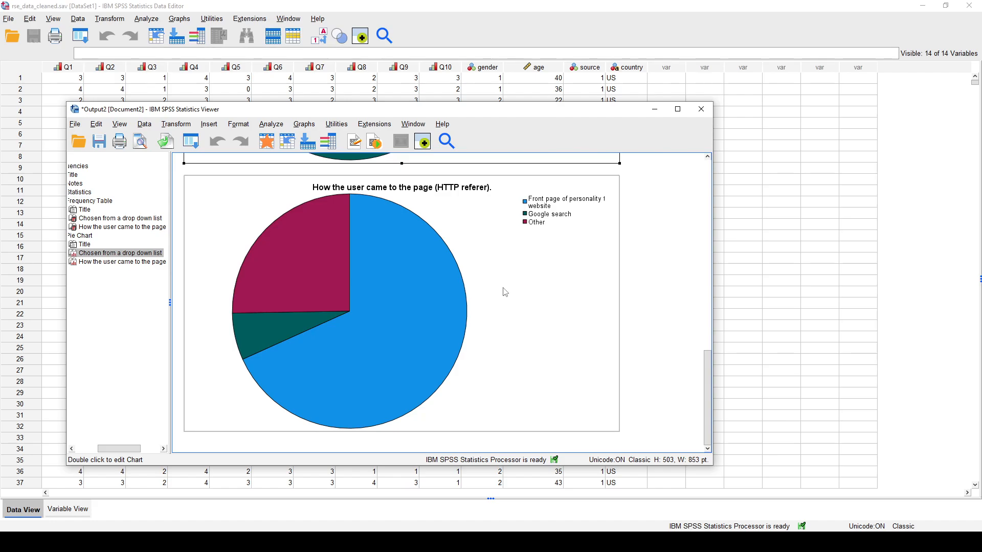
pyautogui.scroll(4, 542, 317)
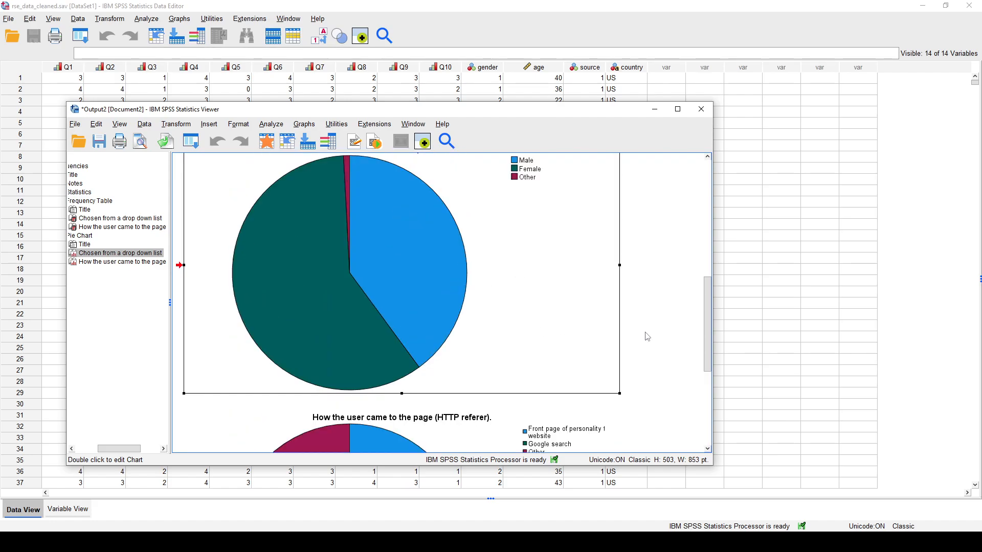
pyautogui.scroll(3, 660, 338)
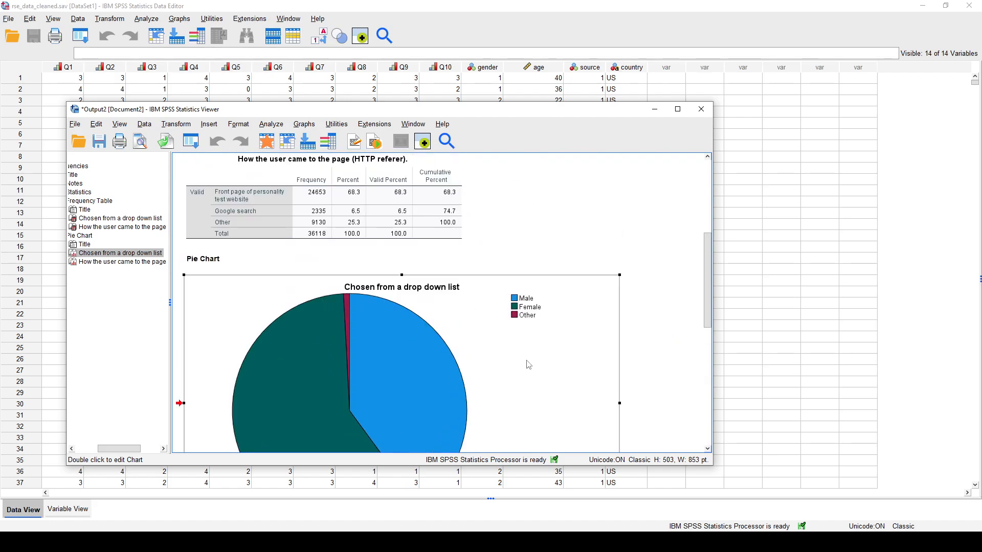
pyautogui.scroll(-4, 563, 352)
pyautogui.scroll(-2, 563, 352)
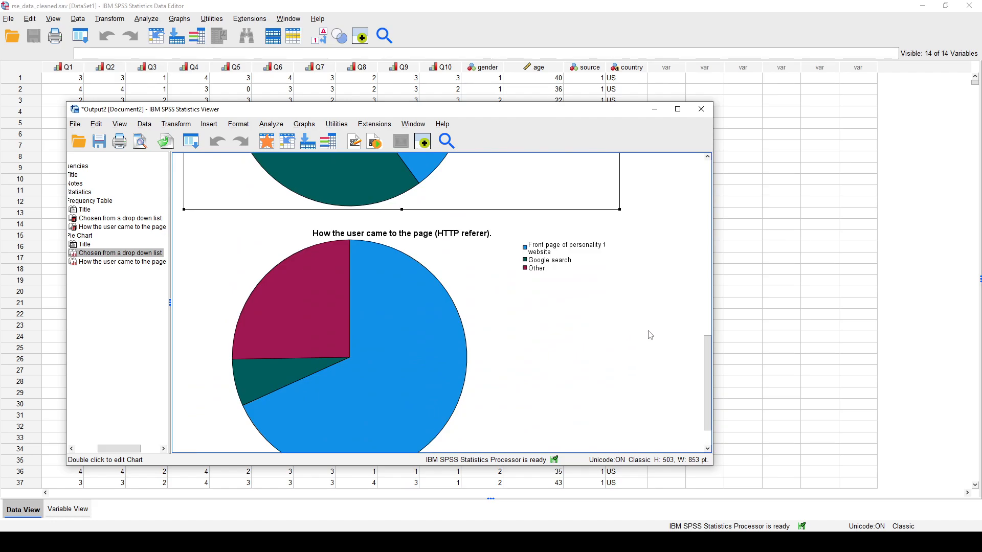
pyautogui.scroll(8, 672, 340)
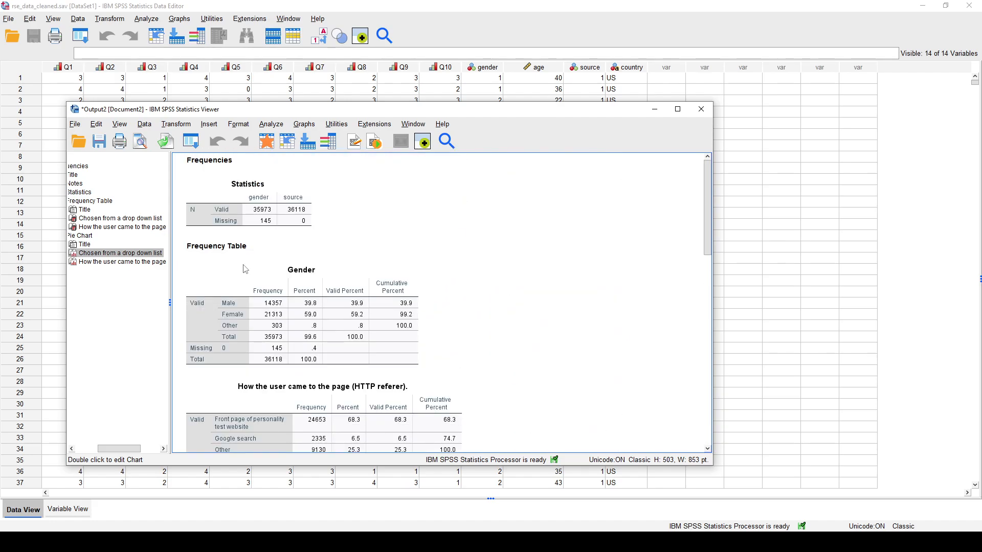
pyautogui.scroll(-3, 360, 331)
pyautogui.scroll(-1, 360, 331)
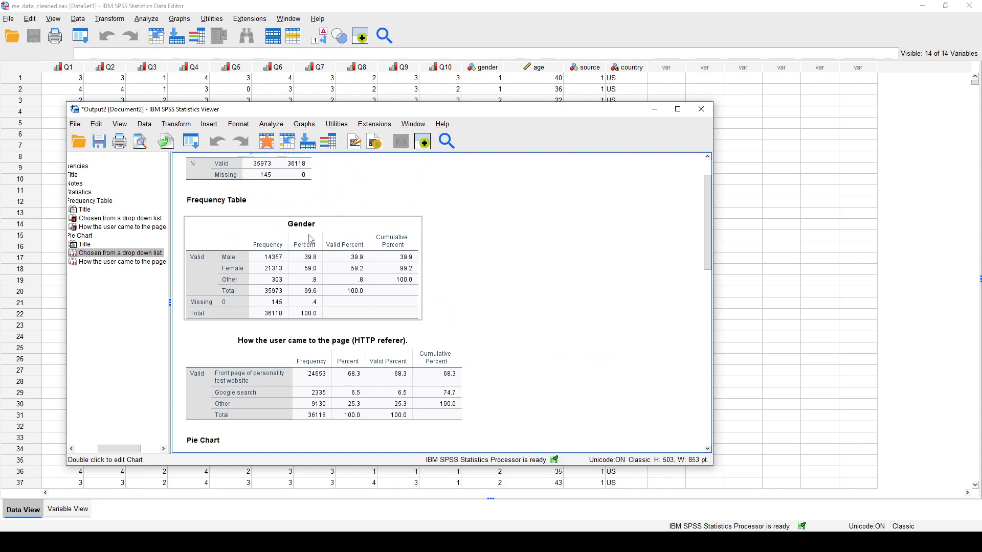
pyautogui.scroll(3, 275, 295)
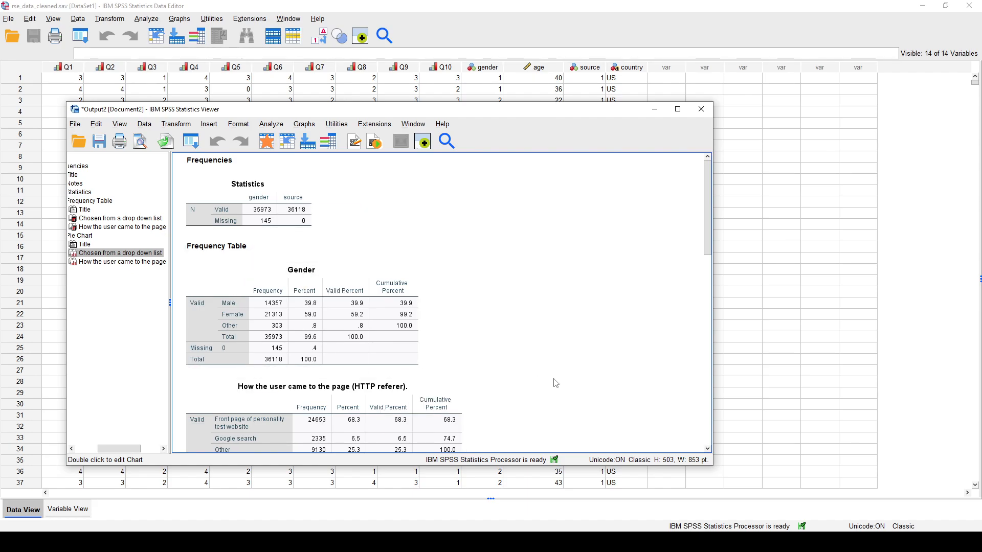
# Start a Descriptives analysis, list the variables by name, and add age as the variable to analyze
pyautogui.click(266, 130)
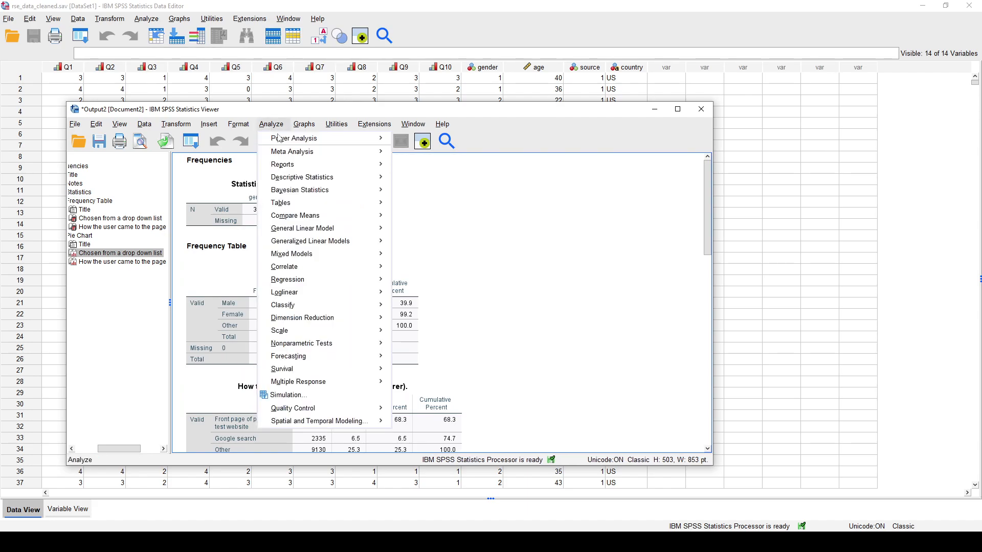
pyautogui.moveTo(306, 180)
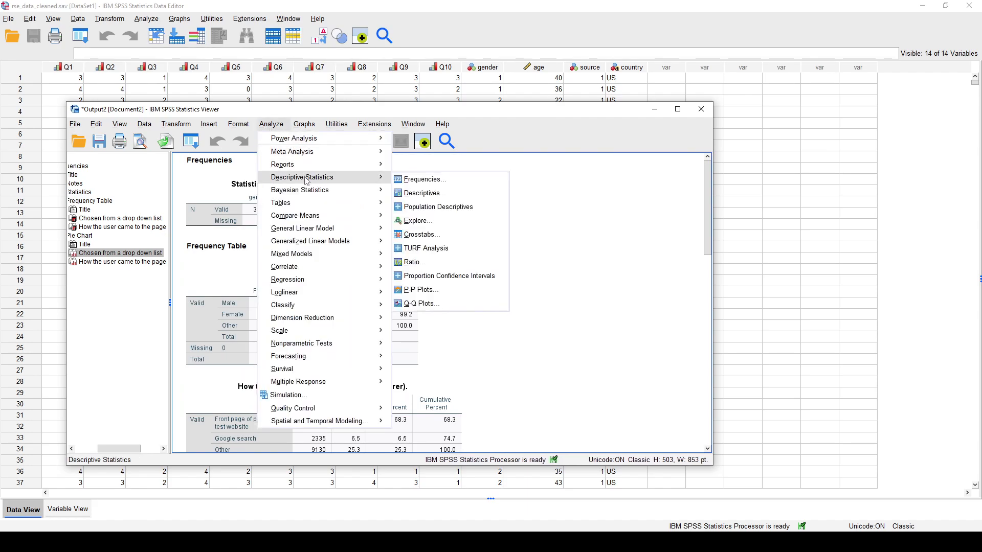
pyautogui.click(412, 193)
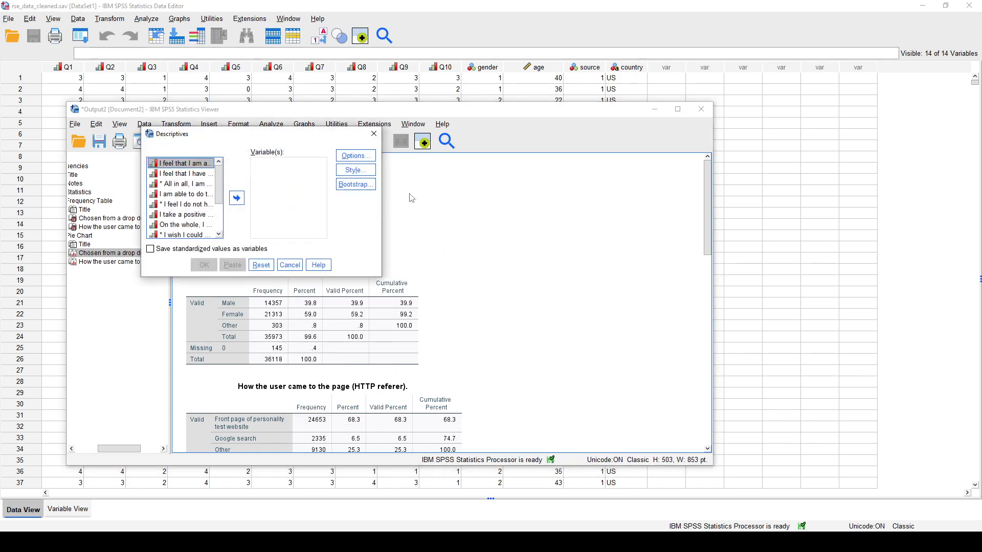
pyautogui.rightClick(192, 182)
pyautogui.click(200, 195)
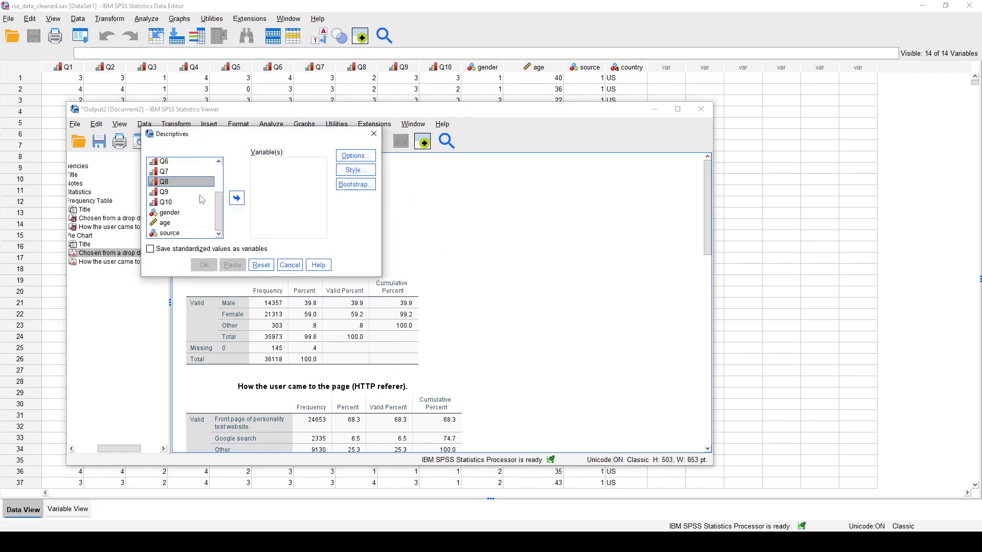
pyautogui.click(176, 223)
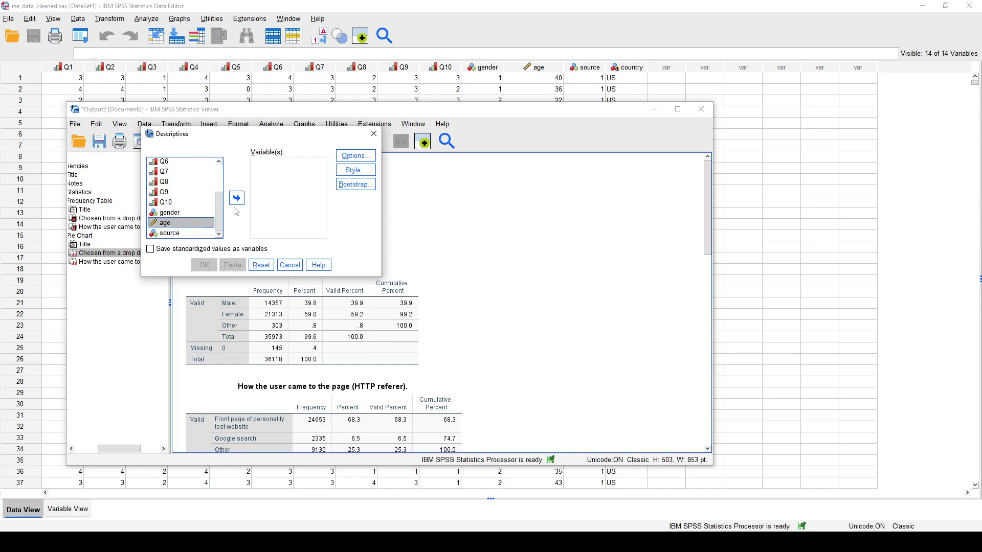
pyautogui.click(236, 199)
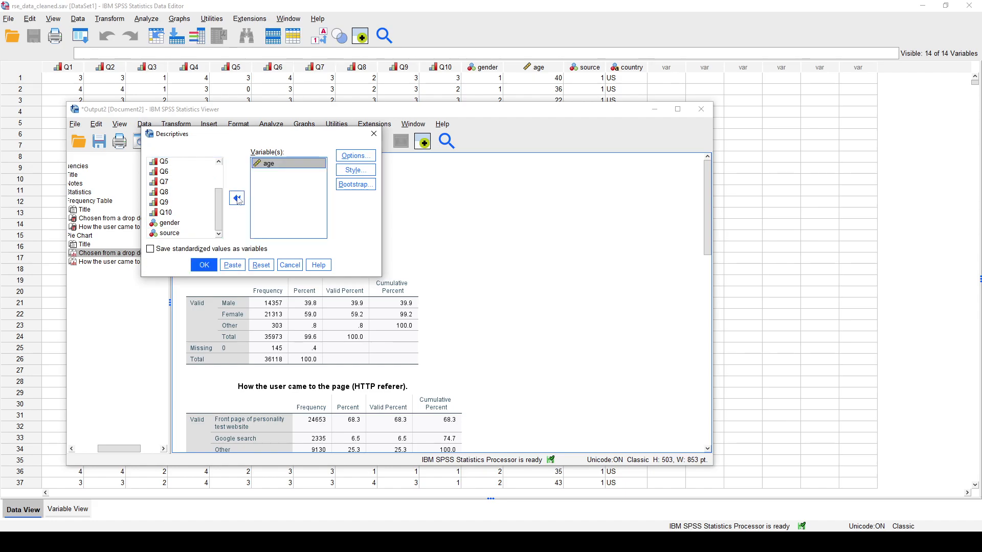
# Accept mean, standard deviation, minimum and maximum as the Descriptives statistics, and check the table style and bootstrap settings without changing them
pyautogui.click(351, 163)
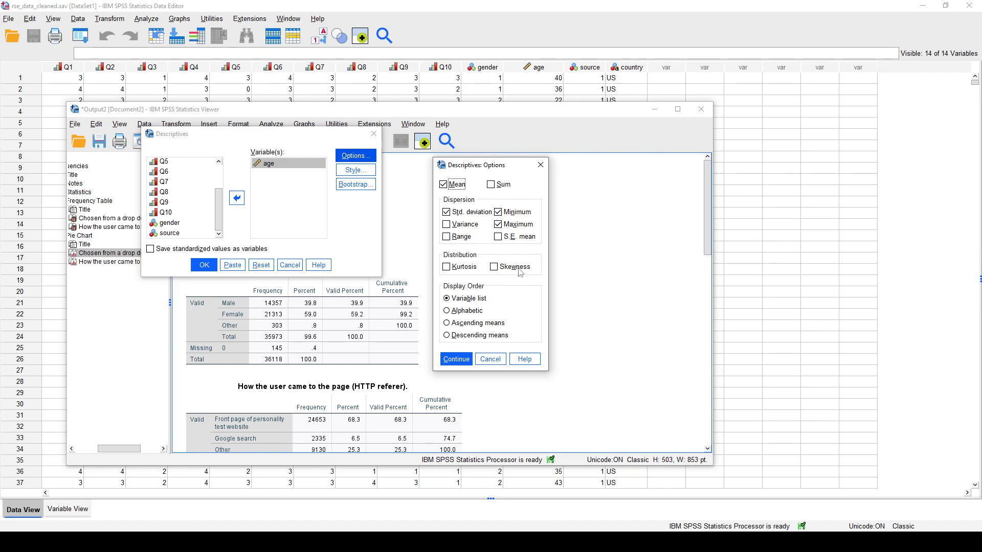
pyautogui.click(460, 362)
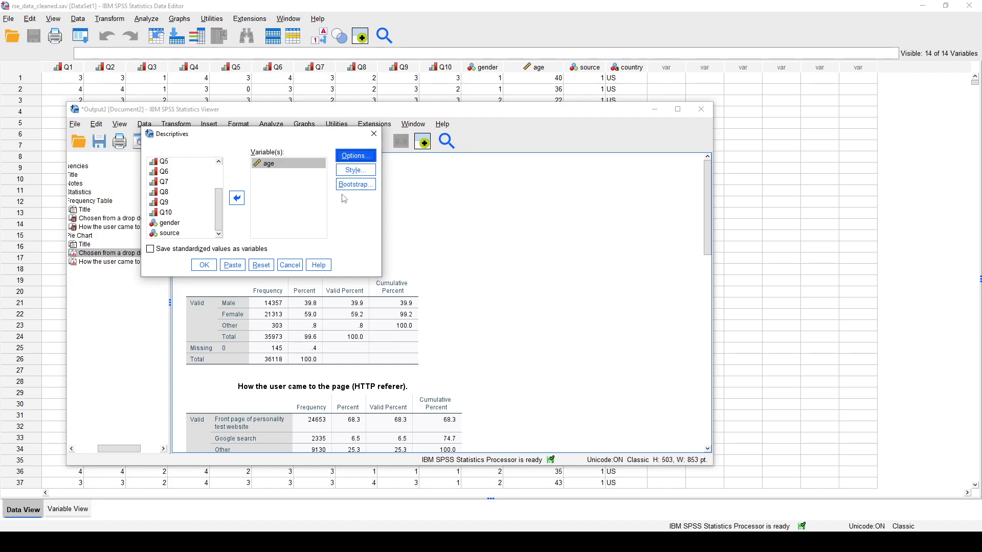
pyautogui.click(354, 170)
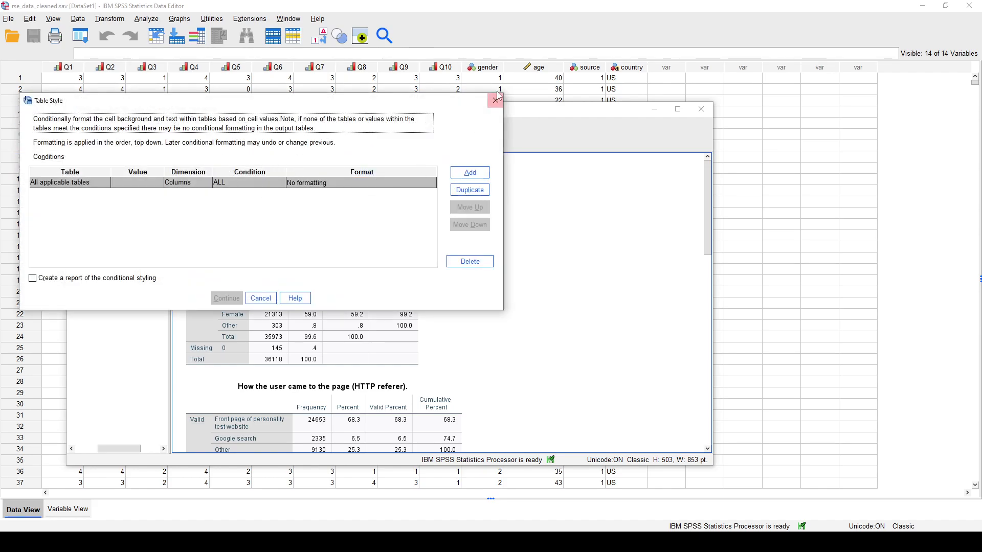
pyautogui.click(495, 100)
pyautogui.click(354, 184)
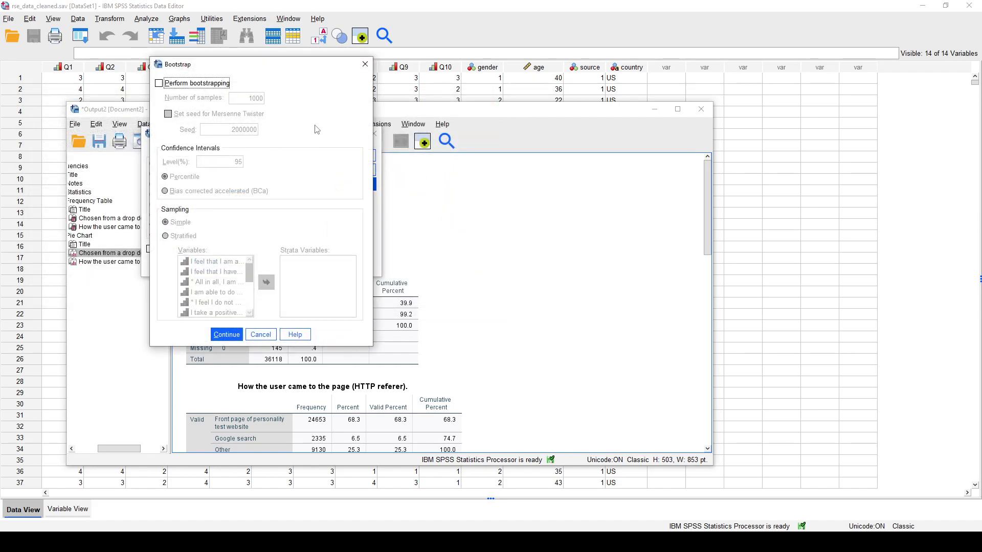
pyautogui.click(364, 64)
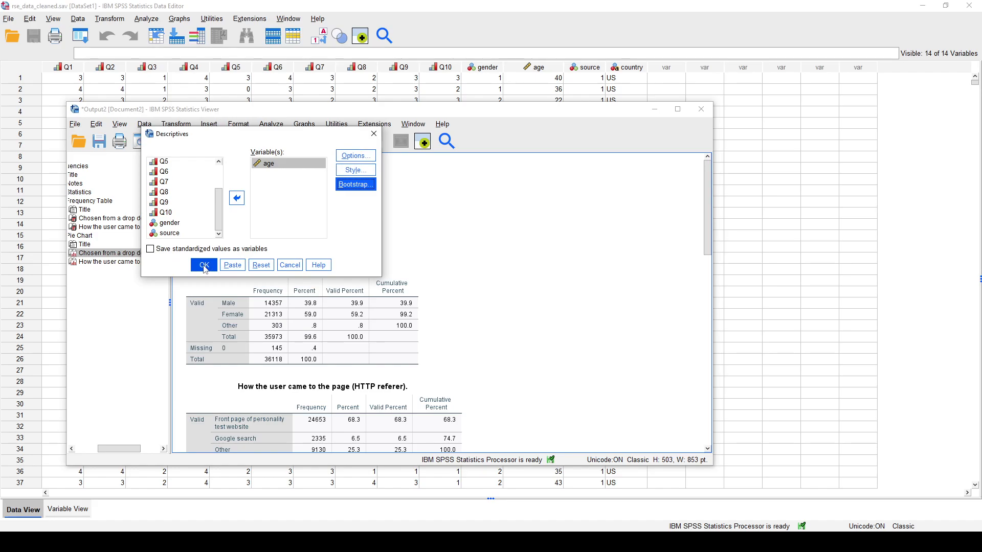
# Run the Descriptives analysis for age and bring the whole Descriptive Statistics table into view
pyautogui.moveTo(225, 135); pyautogui.dragTo(309, 154)
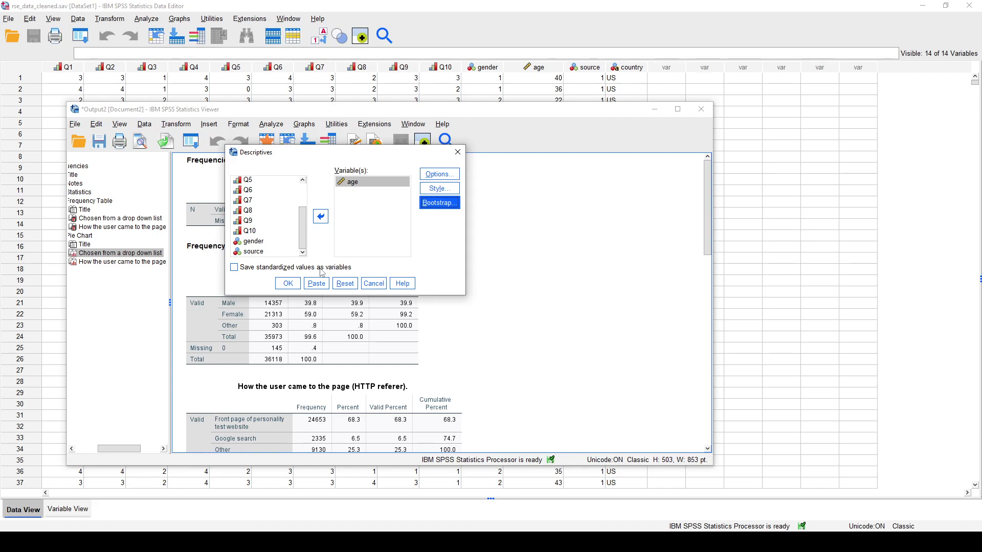
pyautogui.click(289, 285)
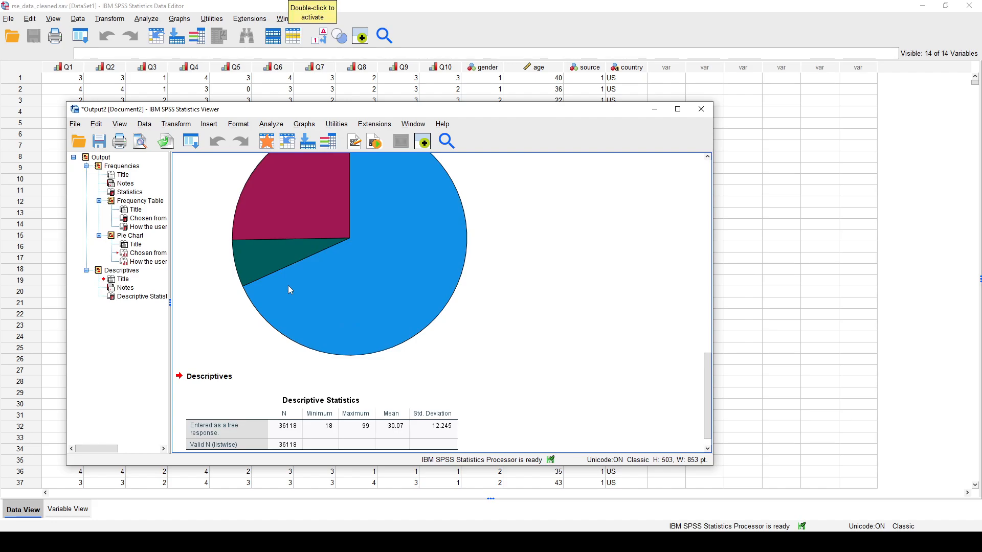
pyautogui.scroll(-1, 644, 300)
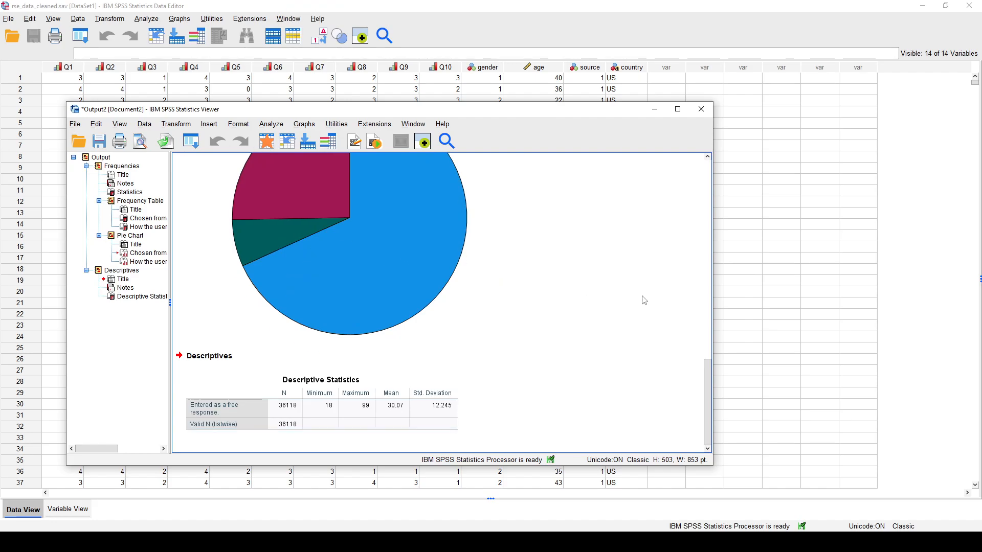
# Review the complete output, from the frequency tables through both pie charts to the Descriptive Statistics table
pyautogui.scroll(4, 644, 301)
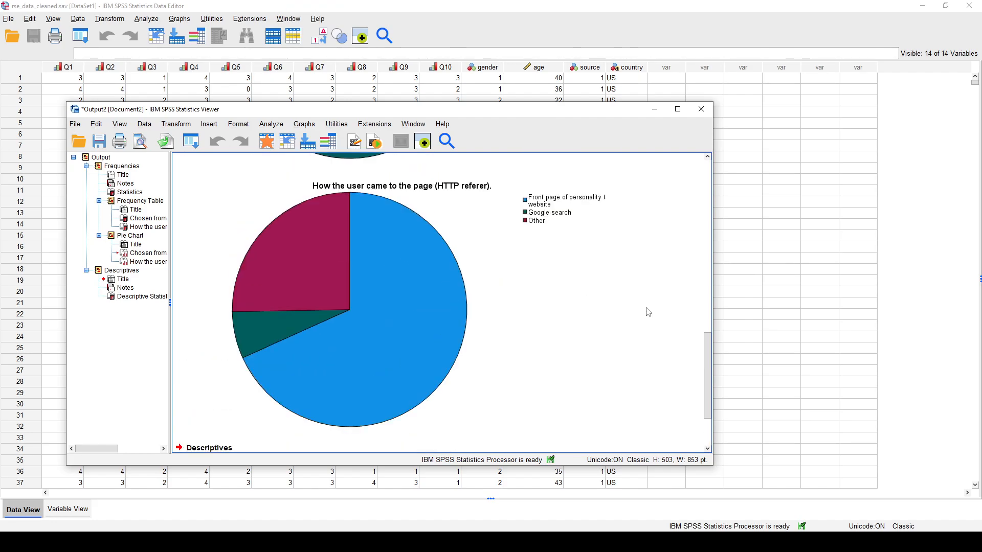
pyautogui.scroll(10, 648, 311)
pyautogui.scroll(10, 648, 311)
pyautogui.scroll(-10, 588, 262)
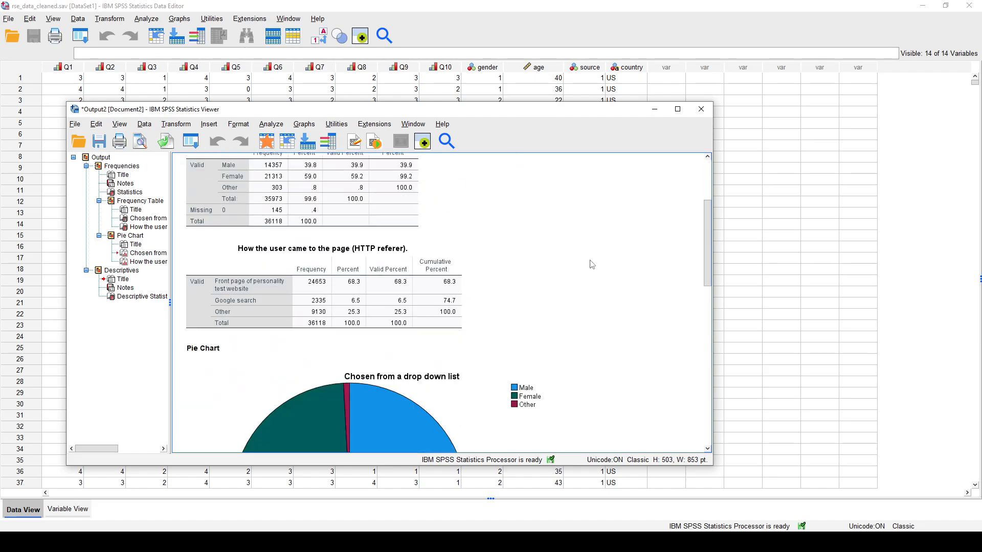
pyautogui.scroll(-5, 608, 273)
pyautogui.scroll(15, 541, 198)
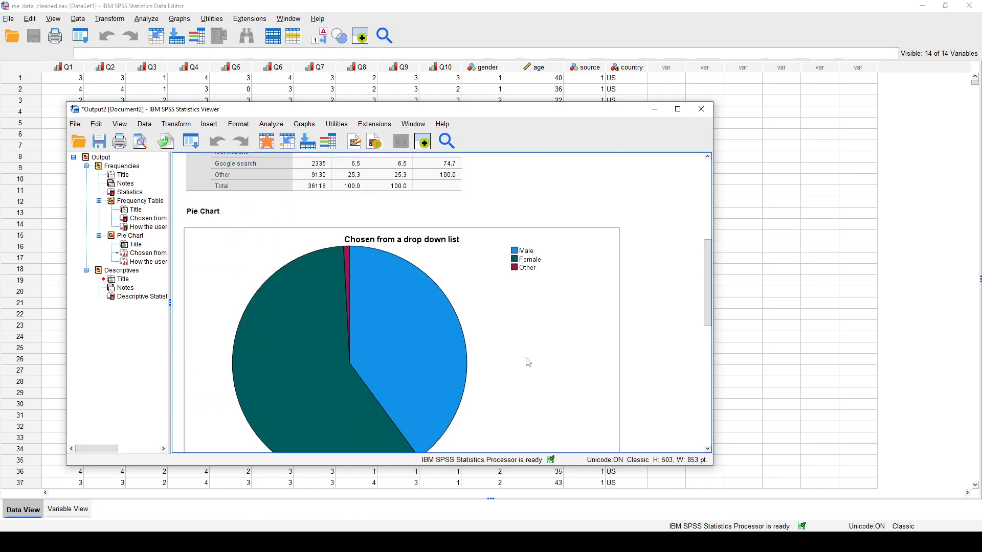
pyautogui.scroll(-15, 379, 271)
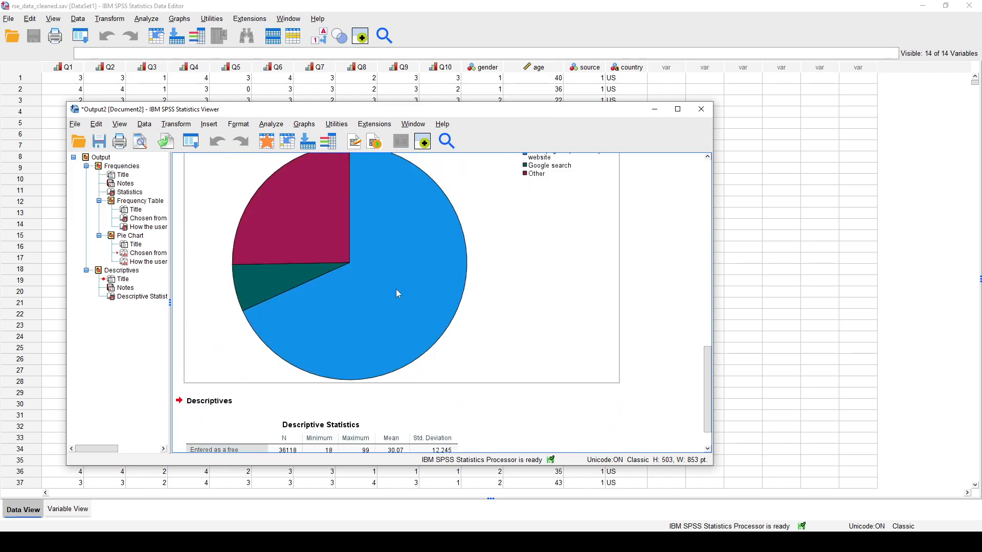
pyautogui.scroll(15, 573, 353)
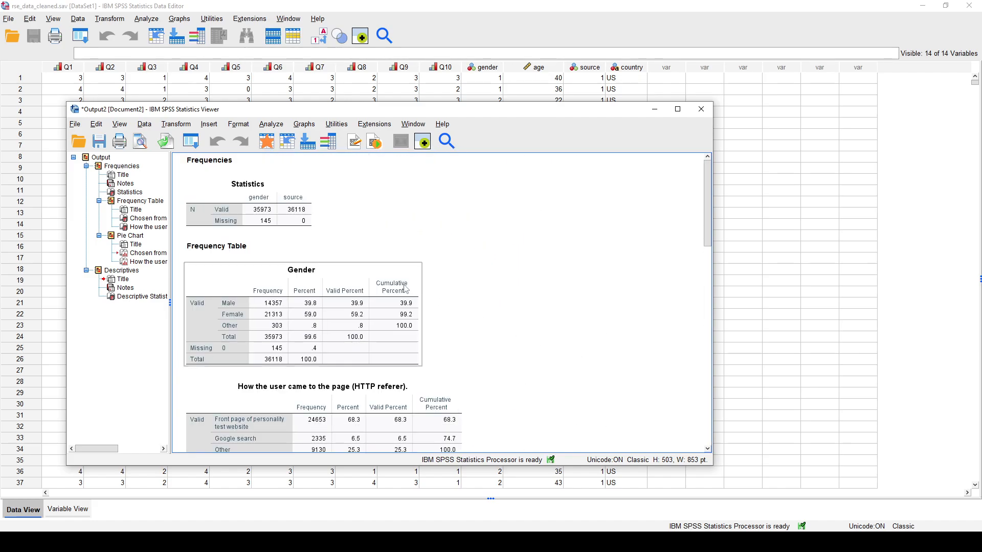
pyautogui.scroll(-15, 406, 295)
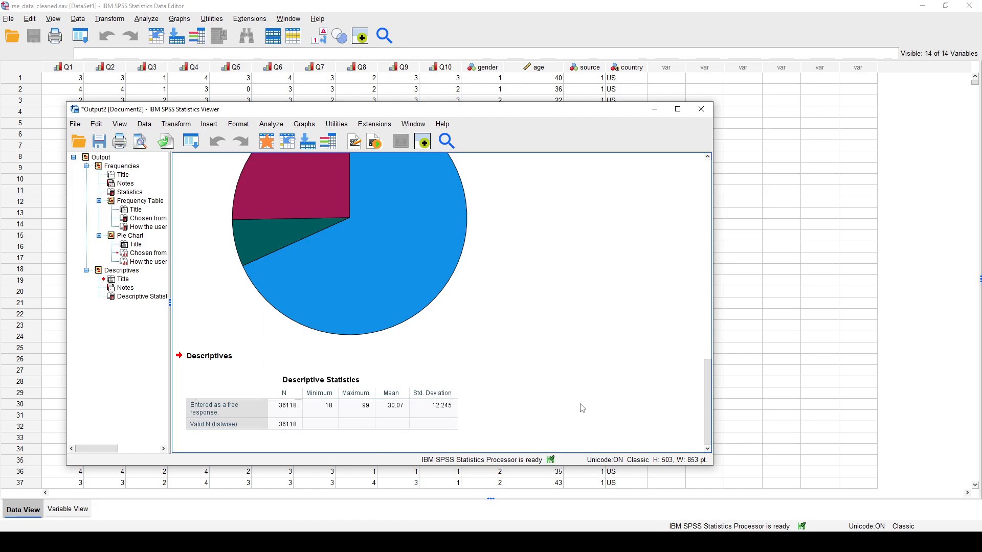
pyautogui.scroll(5, 588, 383)
pyautogui.scroll(4, 593, 381)
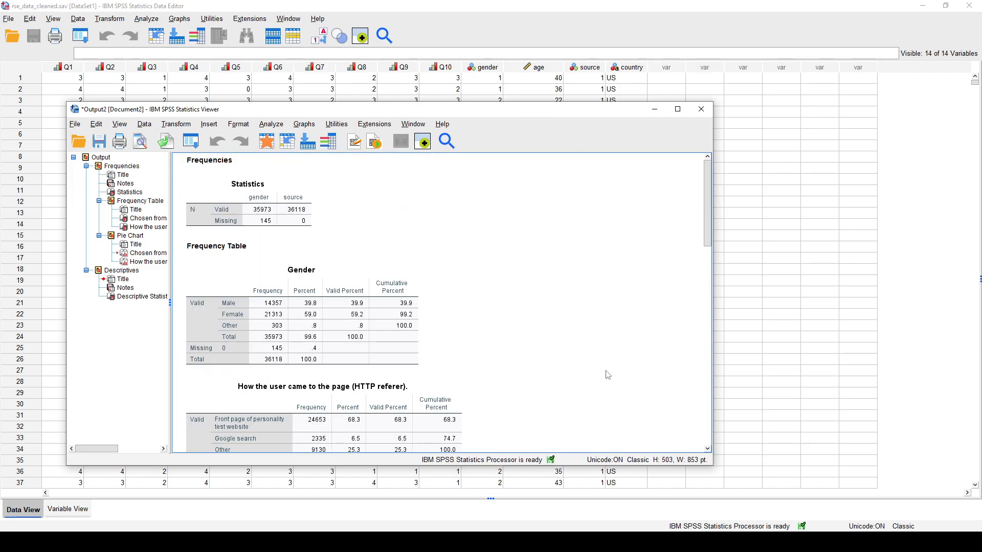
pyautogui.scroll(-10, 611, 371)
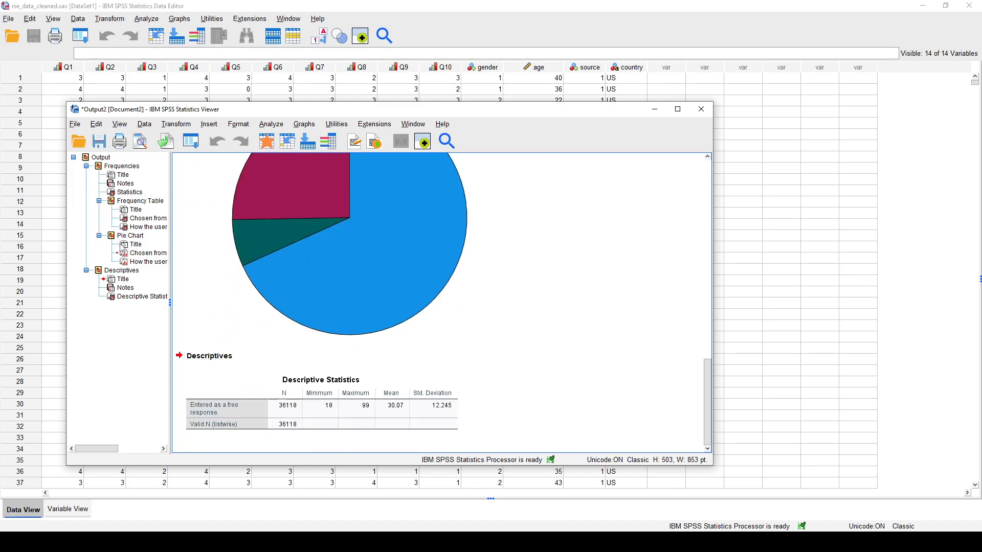
# Delete the whole Pie Chart group, including its title and both charts, from the Frequencies output
pyautogui.click(129, 236)
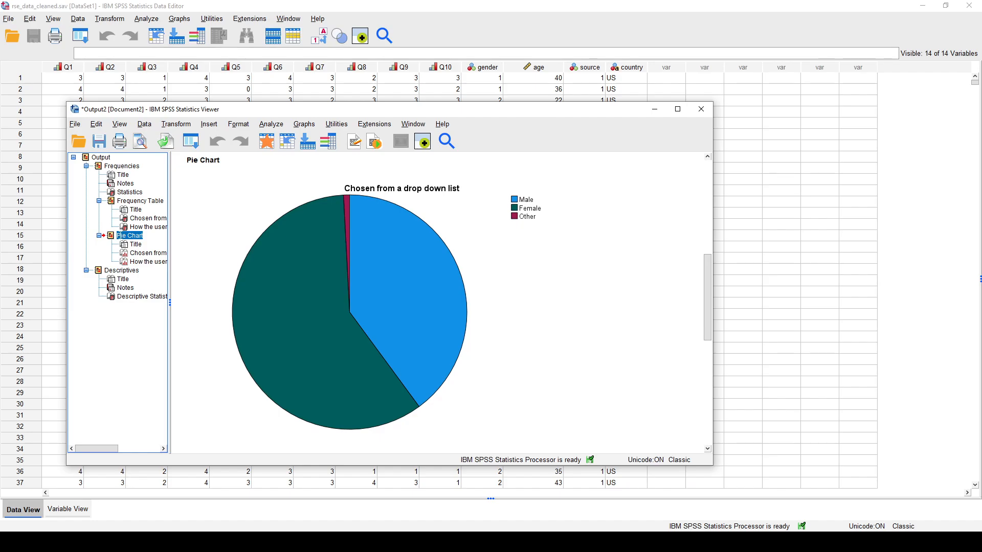
pyautogui.click(114, 238)
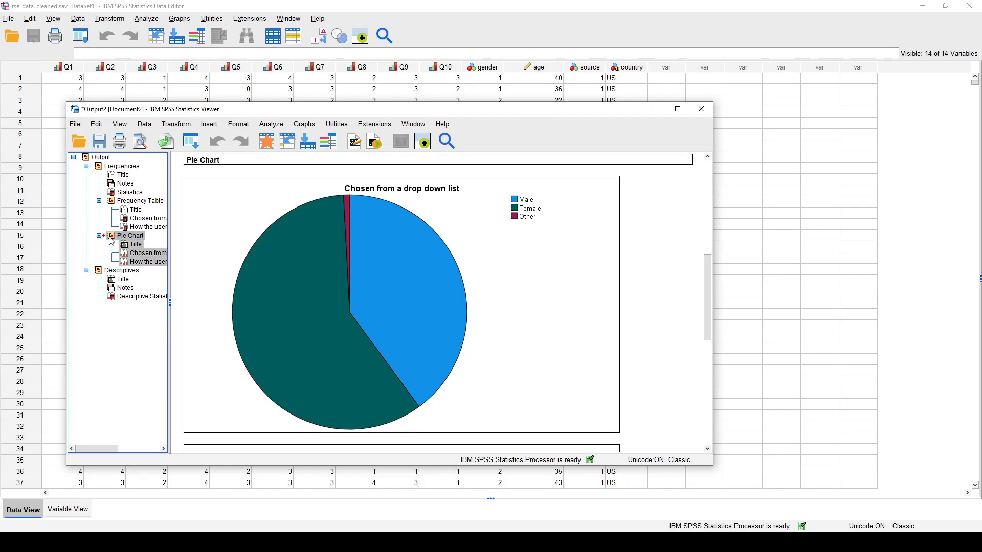
pyautogui.rightClick(114, 239)
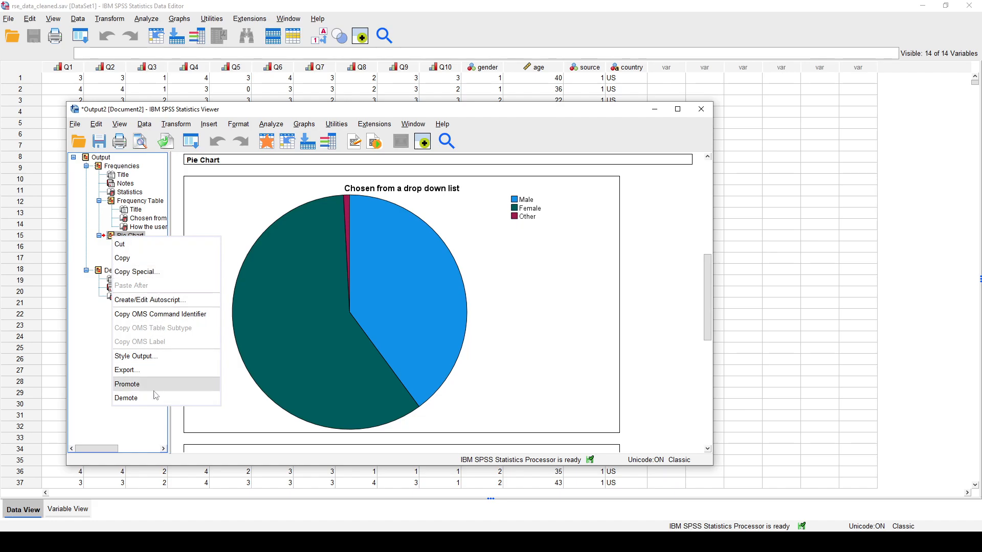
pyautogui.click(110, 236)
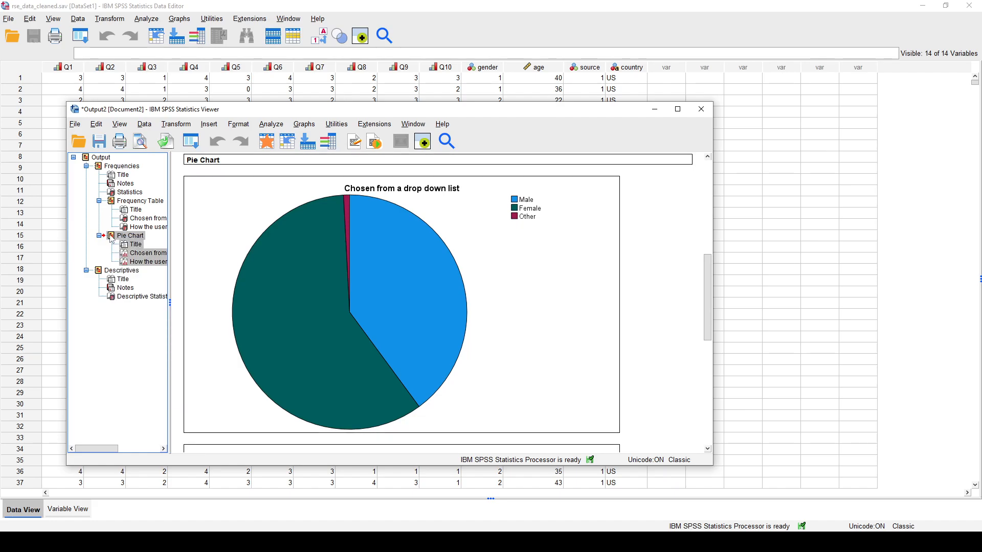
pyautogui.press('Delete')
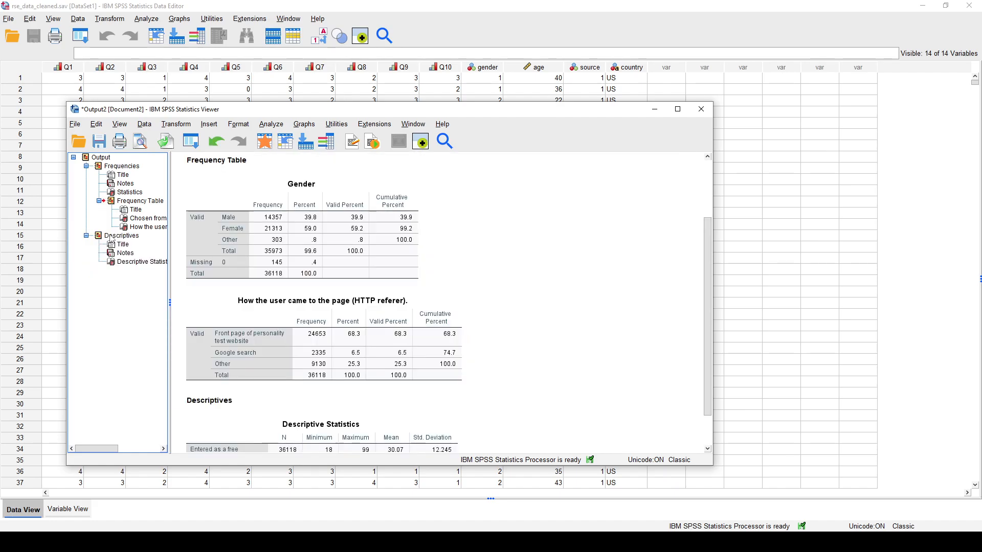
# Review the remaining Statistics, Gender, source and Descriptive Statistics tables in the output
pyautogui.scroll(-3, 283, 265)
pyautogui.scroll(4, 446, 317)
pyautogui.scroll(-4, 446, 317)
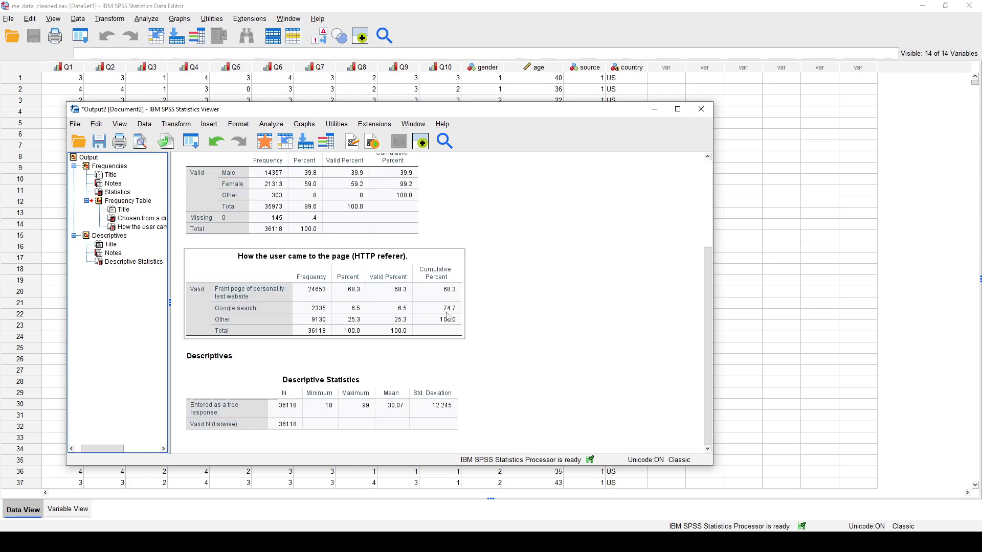
pyautogui.scroll(3, 500, 310)
pyautogui.scroll(-3, 503, 312)
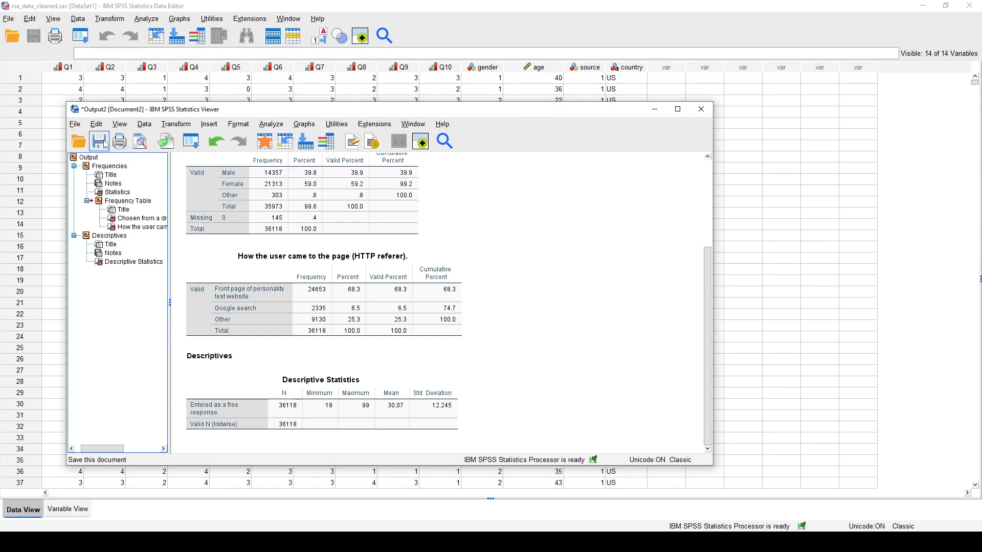
pyautogui.scroll(4, 434, 356)
pyautogui.scroll(-4, 456, 365)
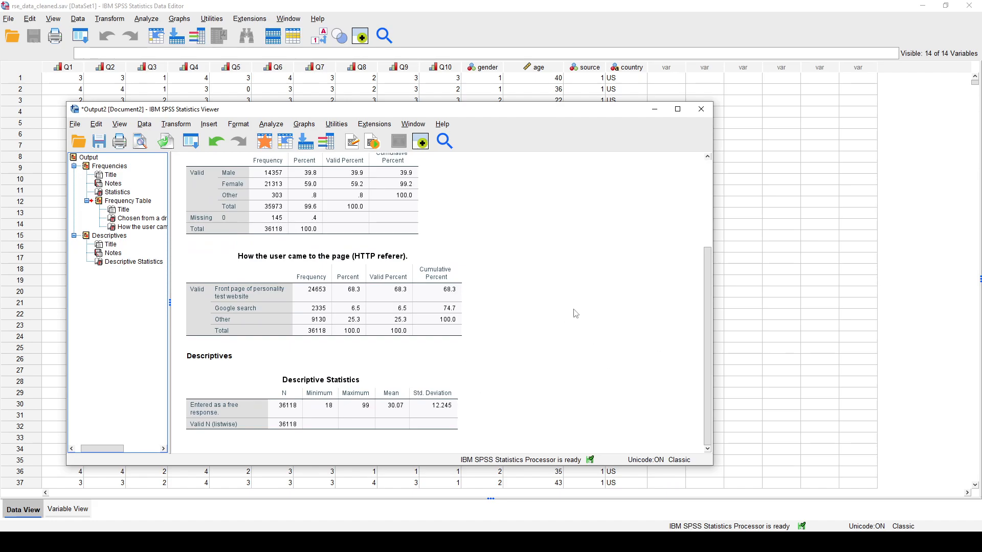
pyautogui.scroll(6, 593, 341)
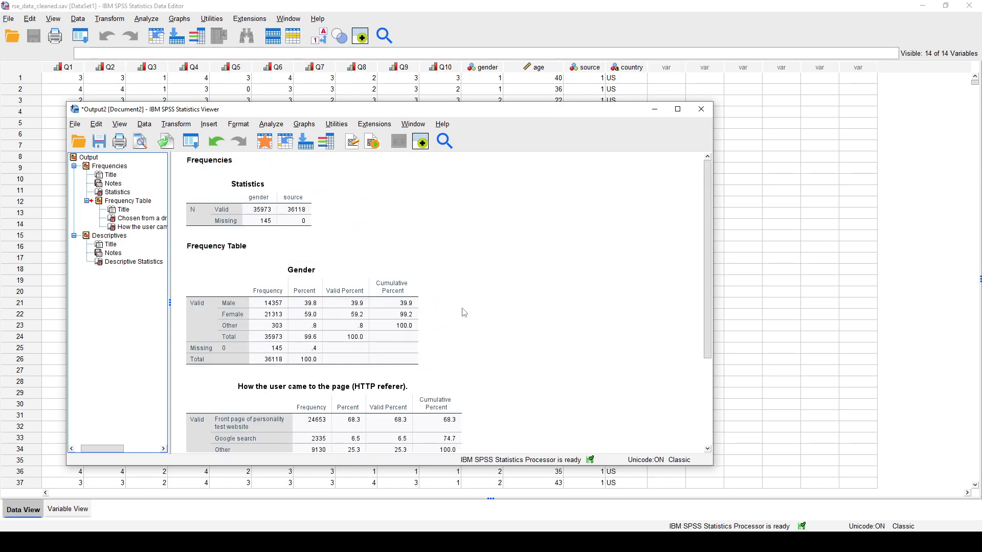
pyautogui.scroll(-6, 438, 308)
pyautogui.scroll(3, 304, 234)
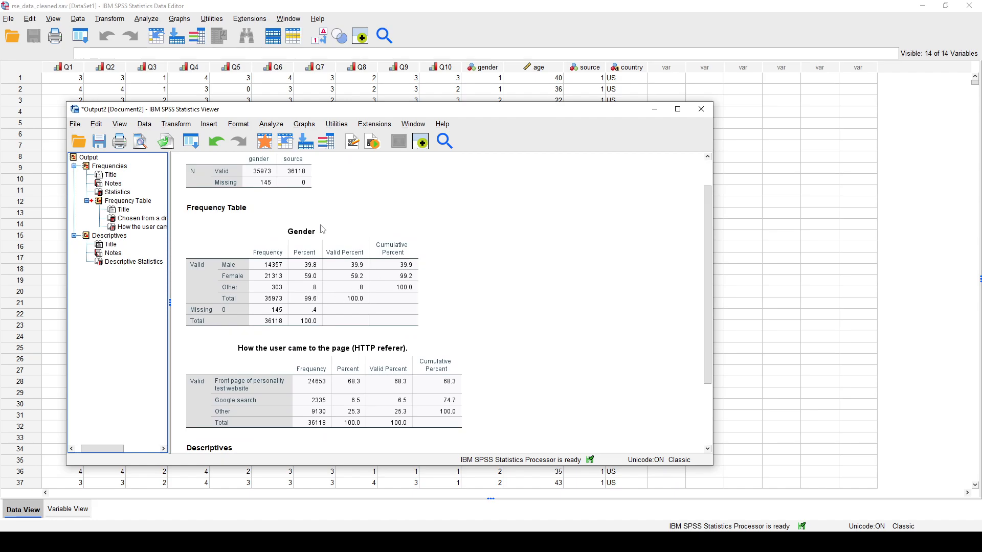
pyautogui.scroll(-3, 340, 263)
# Delete the Statistics table with the valid and missing counts for gender and source from the Frequencies output
pyautogui.click(108, 201)
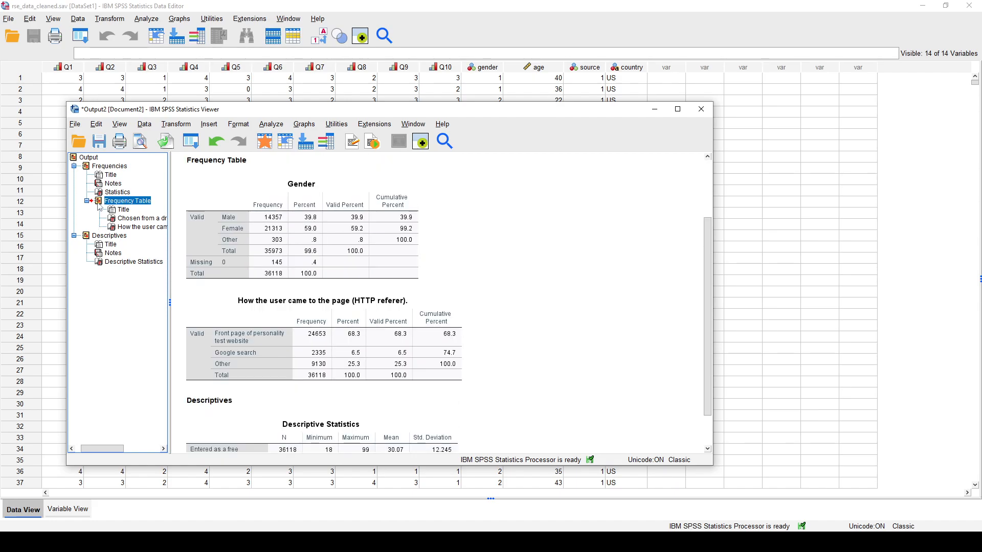
pyautogui.click(252, 335)
pyautogui.click(237, 238)
pyautogui.click(264, 336)
pyautogui.scroll(3, 431, 337)
pyautogui.click(263, 214)
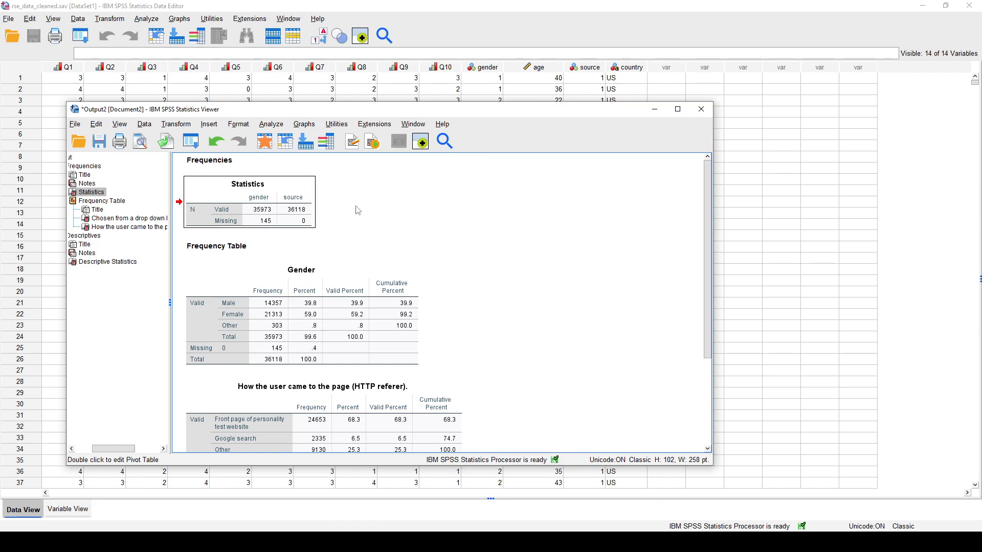
pyautogui.press('Delete')
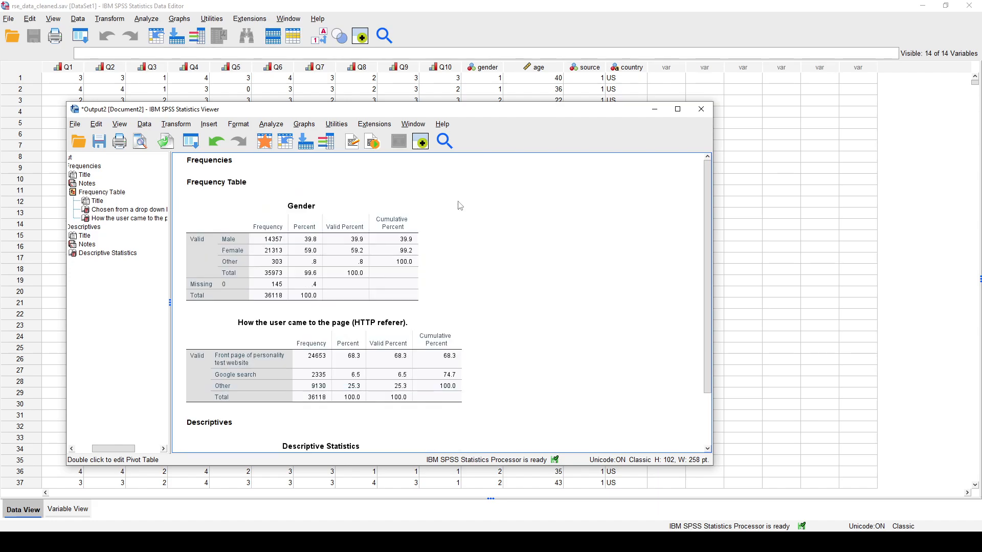
# Examine the Descriptive Statistics table for age alongside the frequency tables, and look through the available descriptive statistics procedures
pyautogui.scroll(-3, 312, 183)
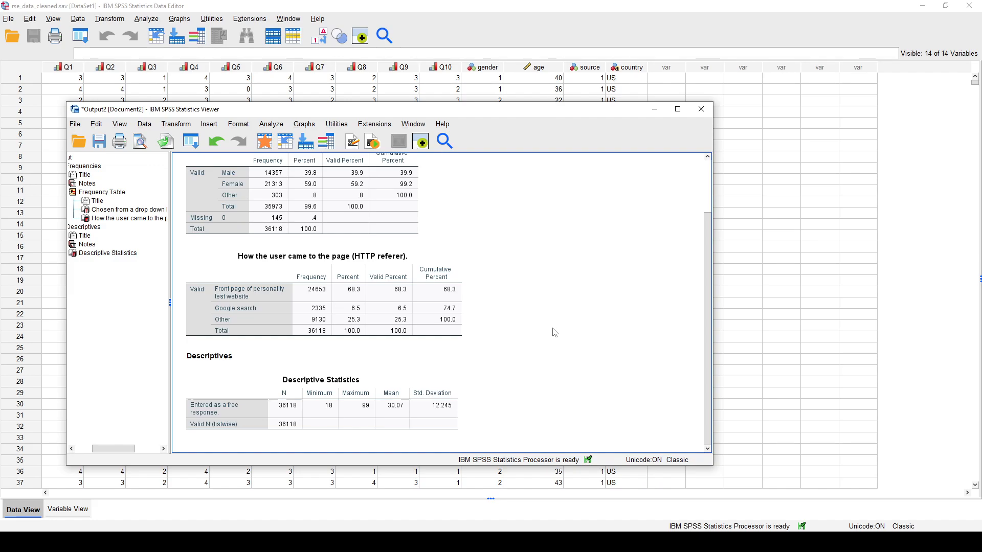
pyautogui.click(364, 404)
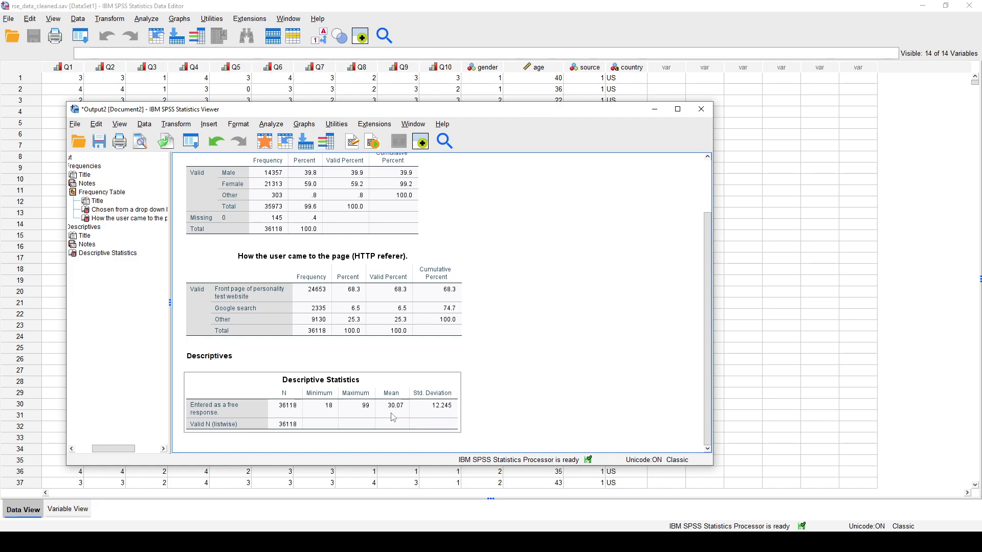
pyautogui.click(276, 127)
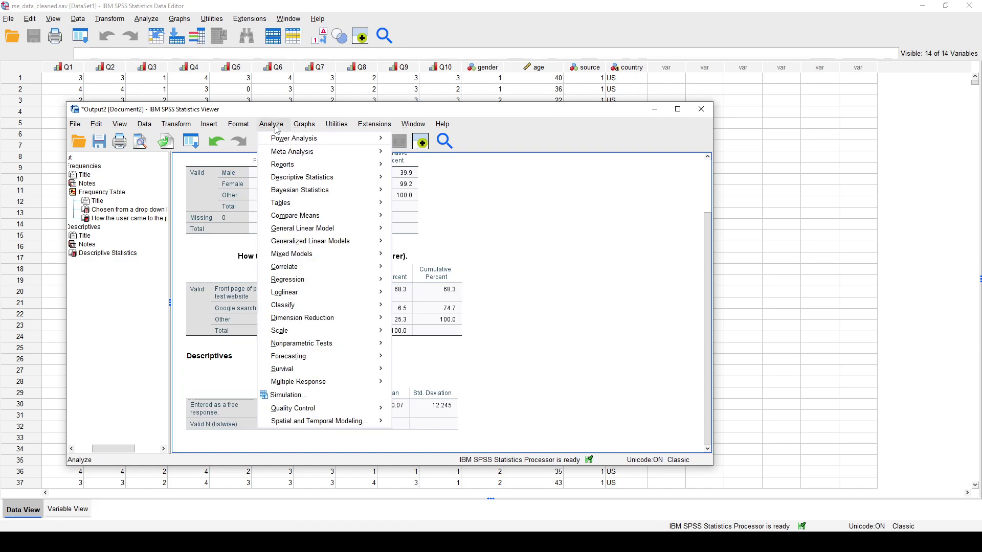
pyautogui.moveTo(324, 182)
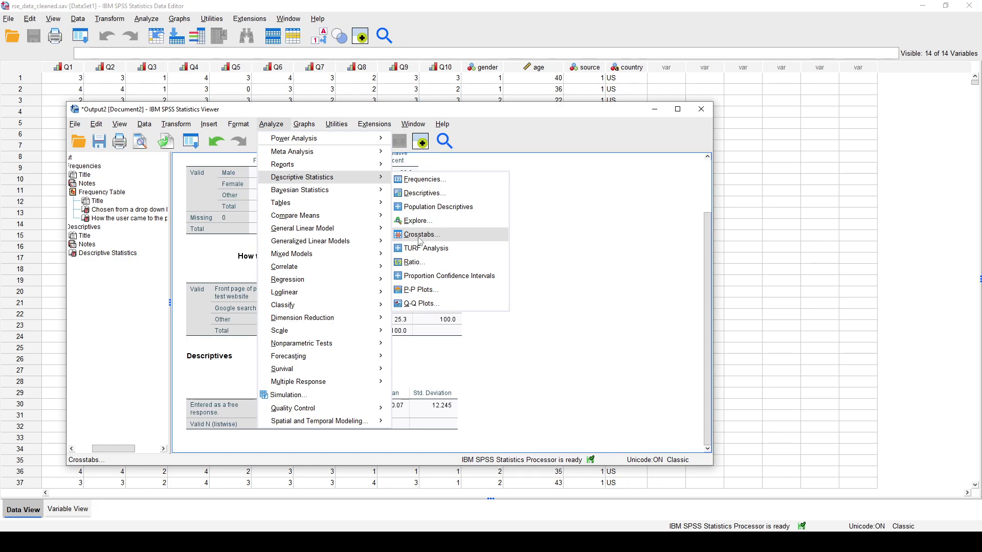
pyautogui.click(589, 285)
pyautogui.scroll(3, 526, 334)
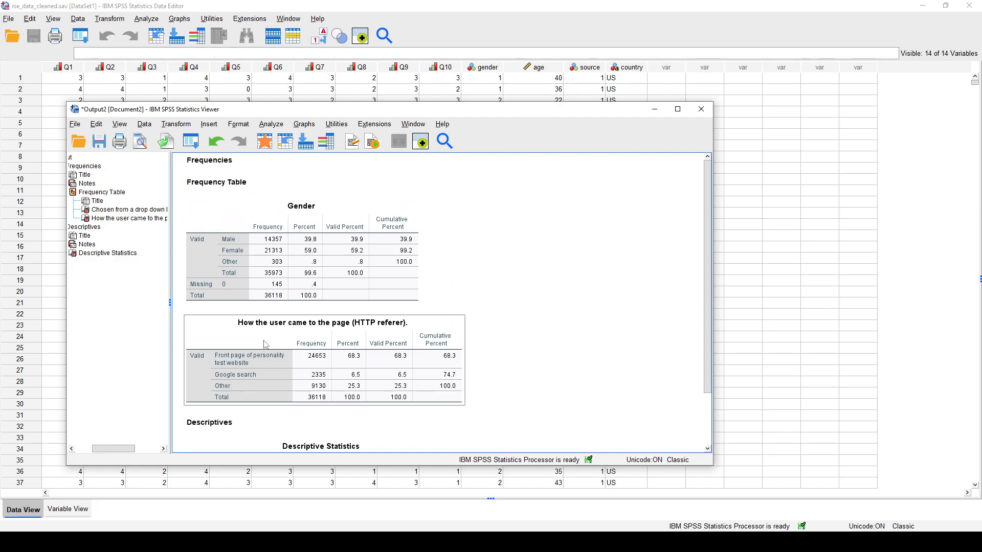
pyautogui.scroll(-2, 265, 344)
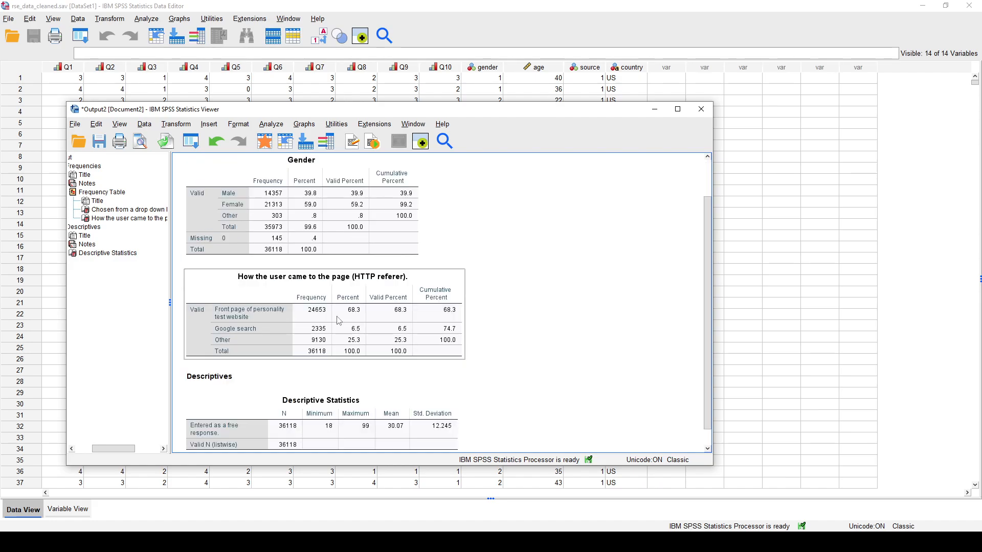
# Start a Crosstabs analysis and display its variable list by variable names instead of labels
pyautogui.scroll(2, 345, 317)
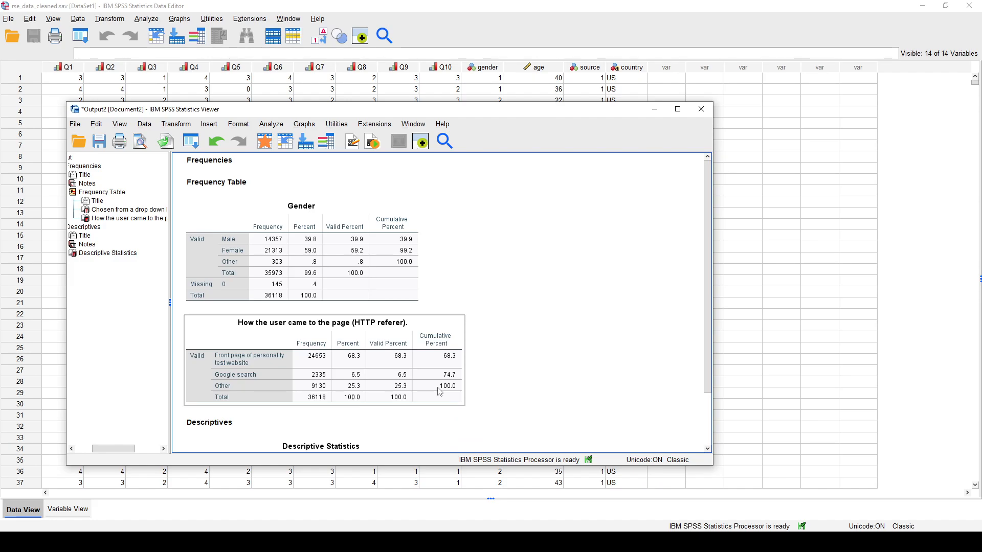
pyautogui.click(272, 126)
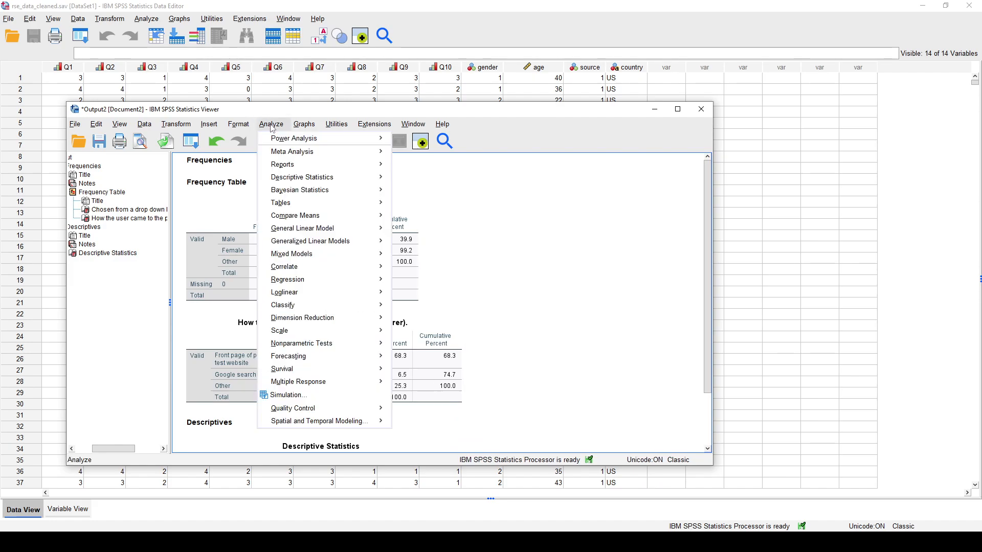
pyautogui.moveTo(306, 178)
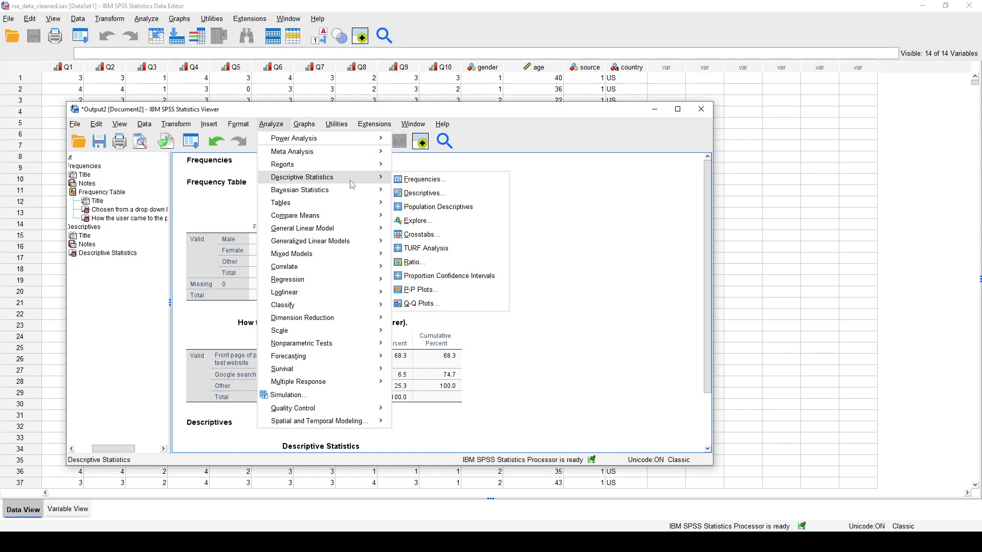
pyautogui.click(447, 235)
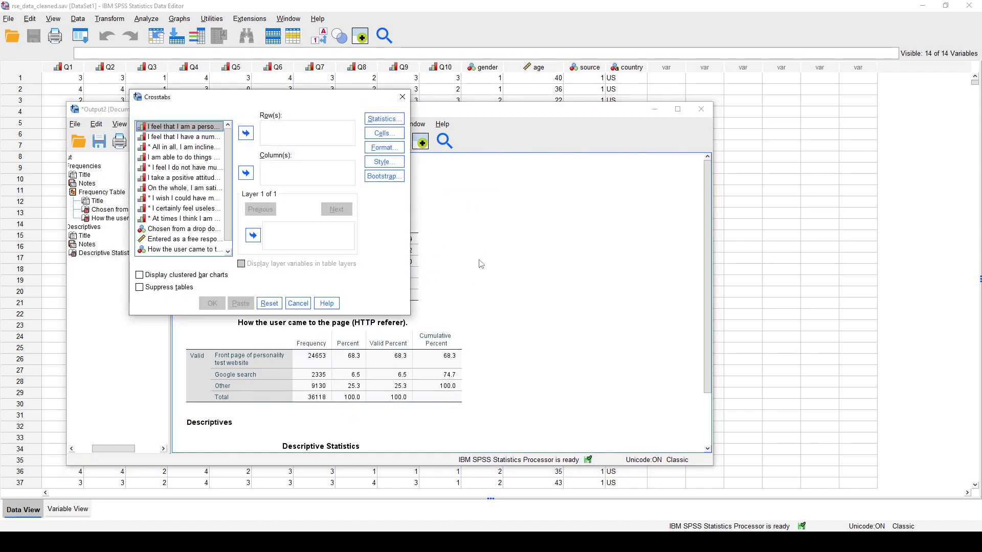
pyautogui.moveTo(327, 97); pyautogui.dragTo(379, 156)
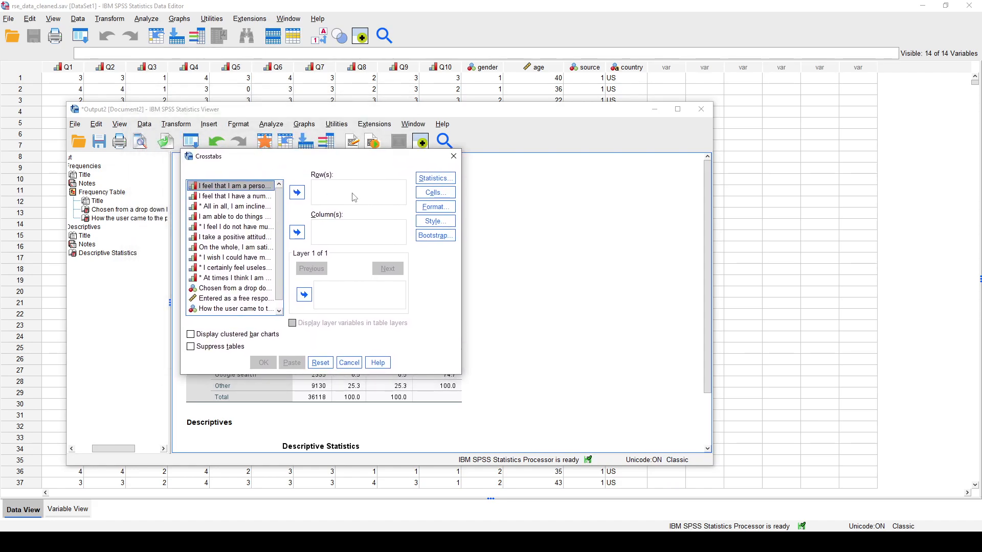
pyautogui.click(231, 228)
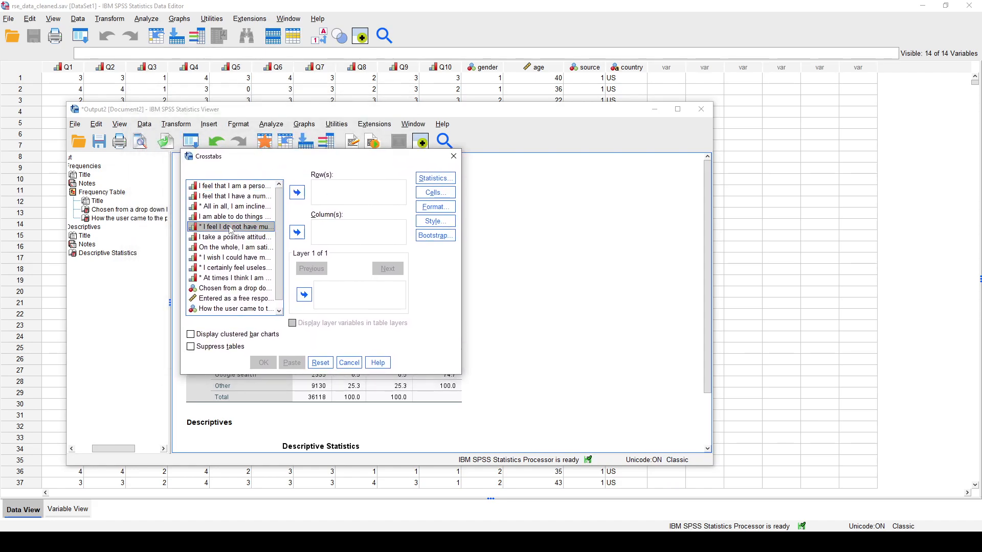
pyautogui.scroll(-1, 231, 230)
pyautogui.rightClick(233, 249)
pyautogui.click(251, 263)
# Assign gender as the row variable and source as the column variable of the crosstabulation
pyautogui.click(228, 280)
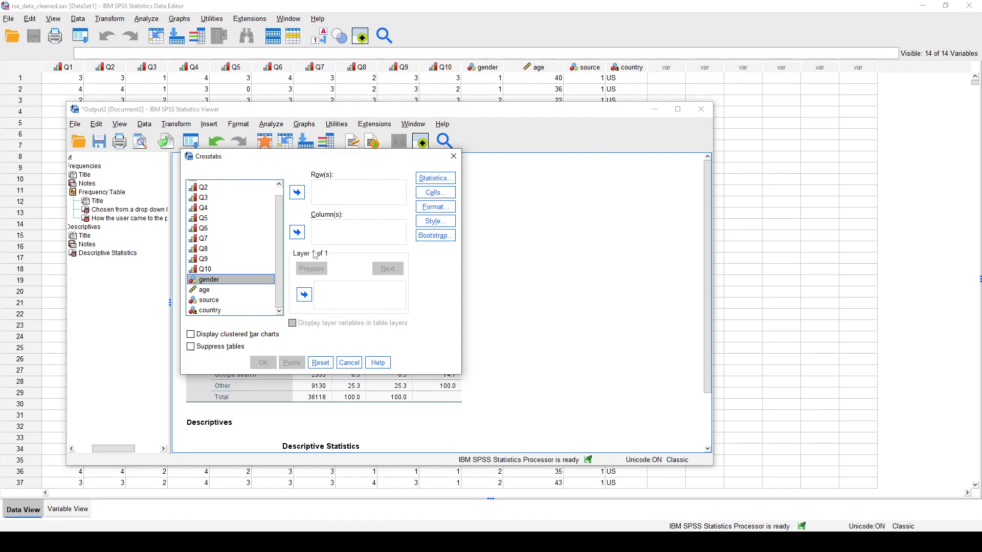
pyautogui.click(297, 192)
pyautogui.click(239, 299)
pyautogui.click(297, 234)
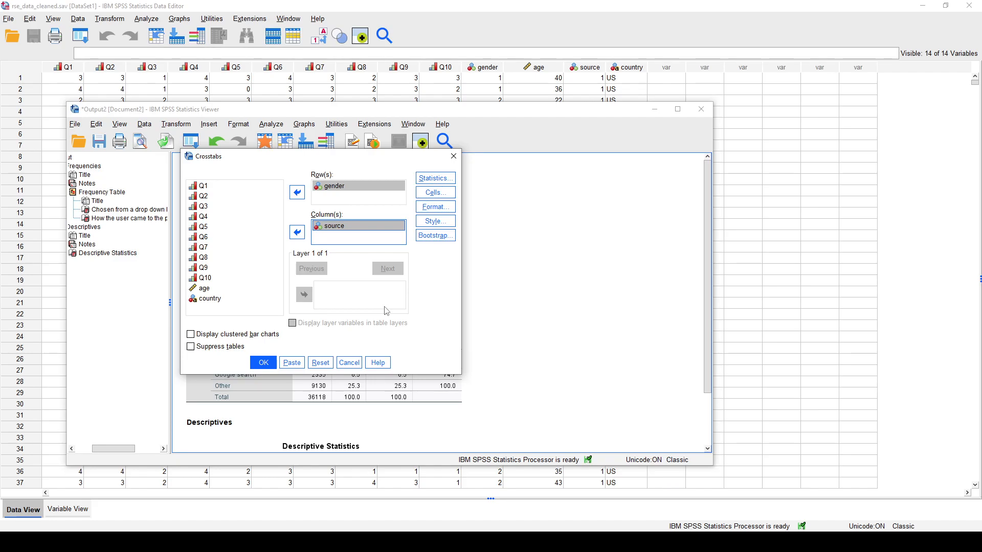
# Add the Chi-square test to the statistics of the gender by source crosstabulation
pyautogui.click(424, 179)
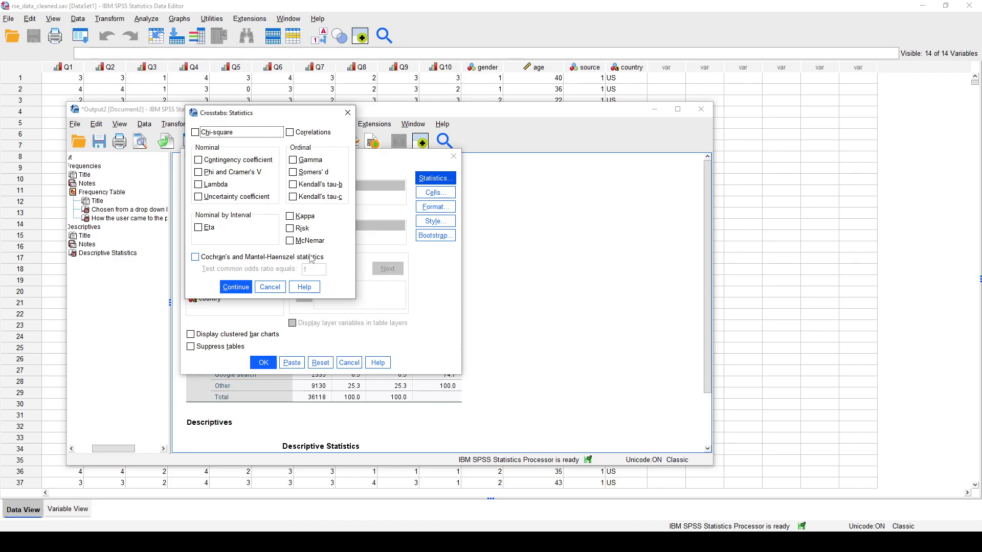
pyautogui.click(215, 132)
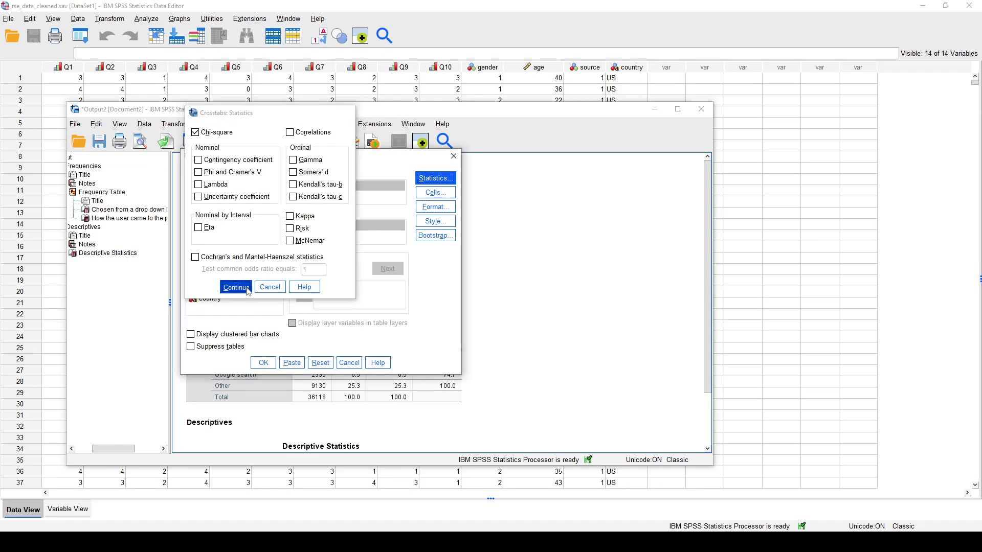
pyautogui.click(248, 290)
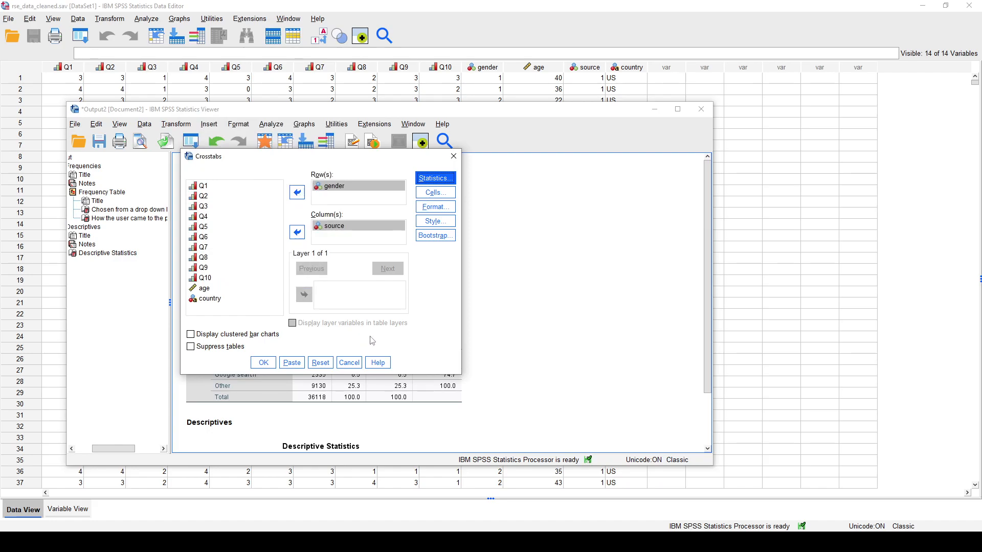
# Look through the Crosstabs cell display, table format, table style and bootstrap options, keeping their defaults
pyautogui.click(434, 192)
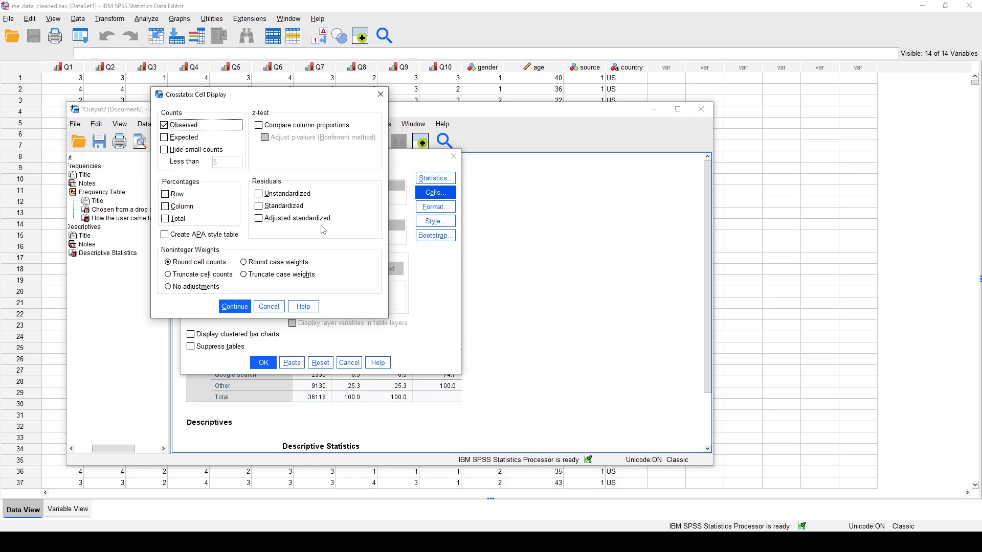
pyautogui.moveTo(317, 96); pyautogui.dragTo(373, 170)
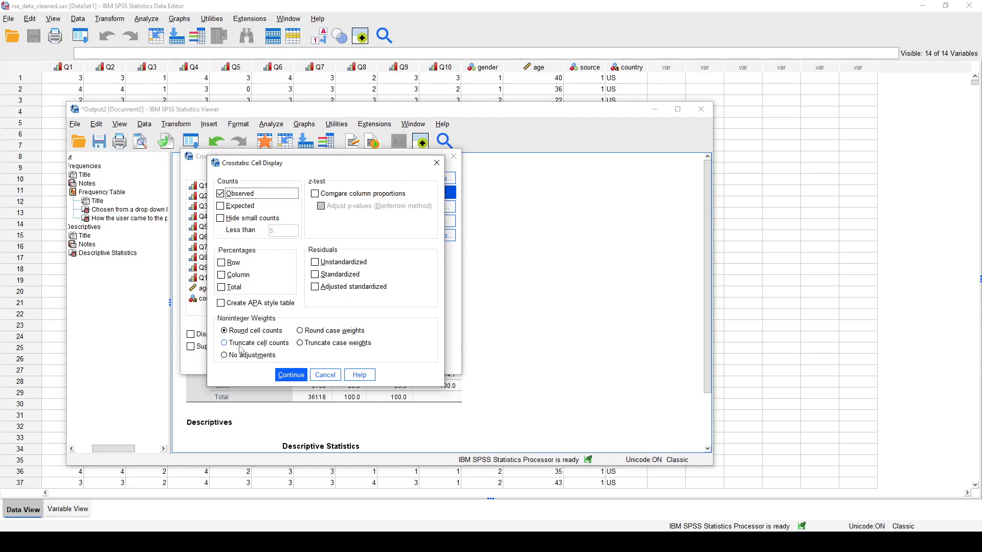
pyautogui.click(291, 375)
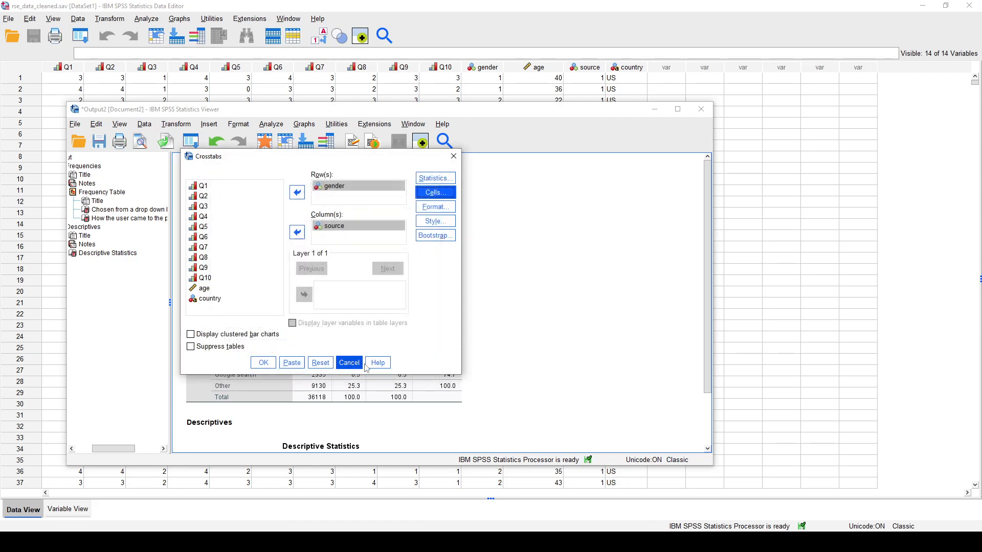
pyautogui.click(446, 209)
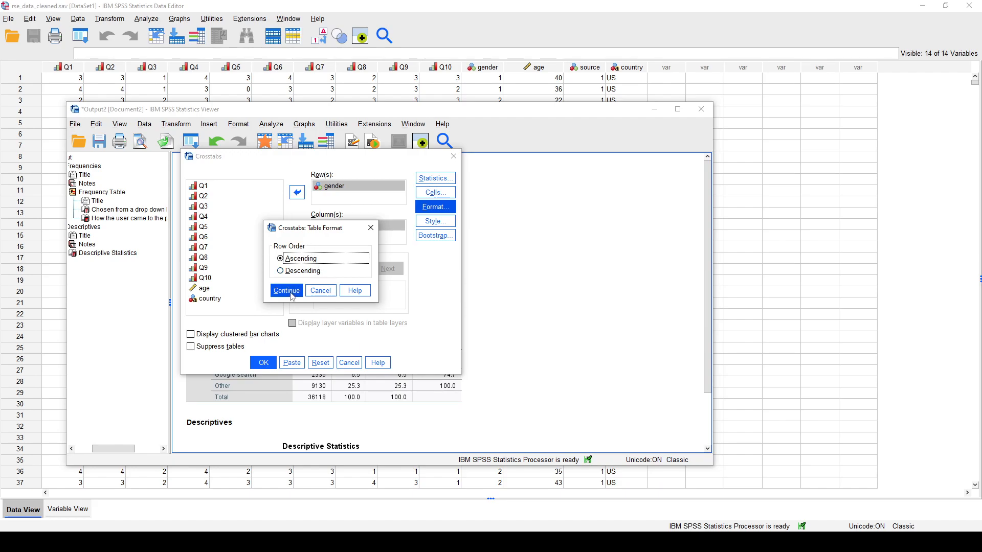
pyautogui.moveTo(313, 230); pyautogui.dragTo(341, 249)
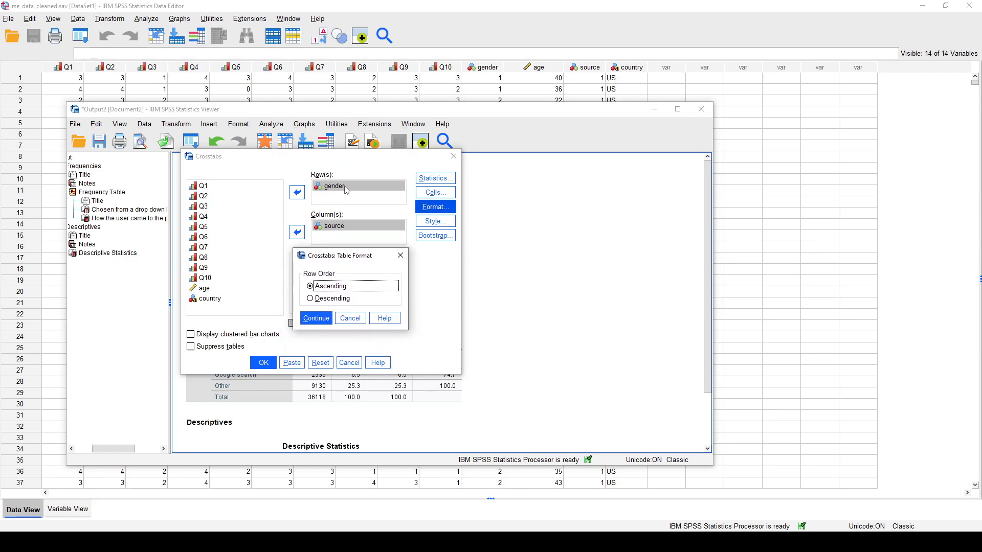
pyautogui.click(316, 320)
pyautogui.click(434, 221)
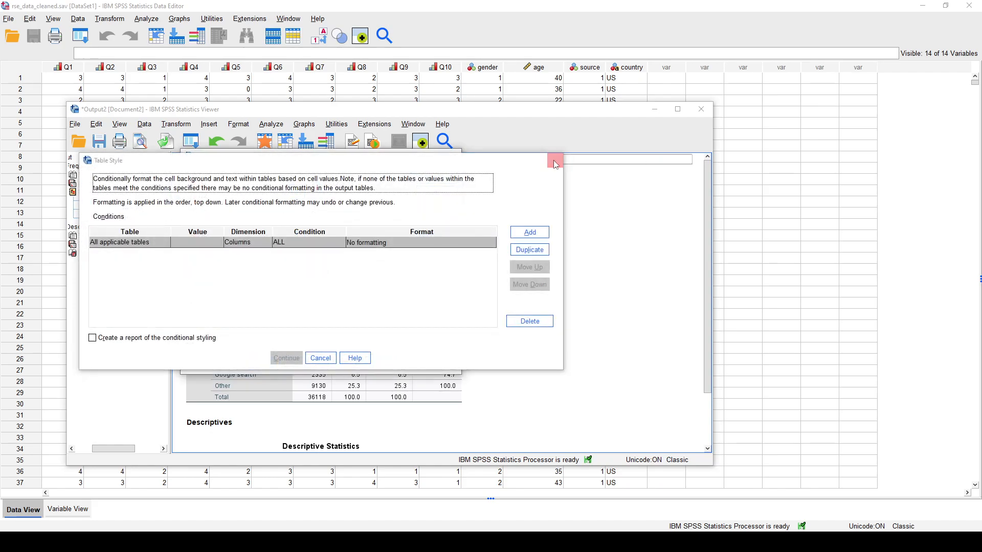
pyautogui.click(555, 160)
pyautogui.click(436, 235)
pyautogui.click(428, 129)
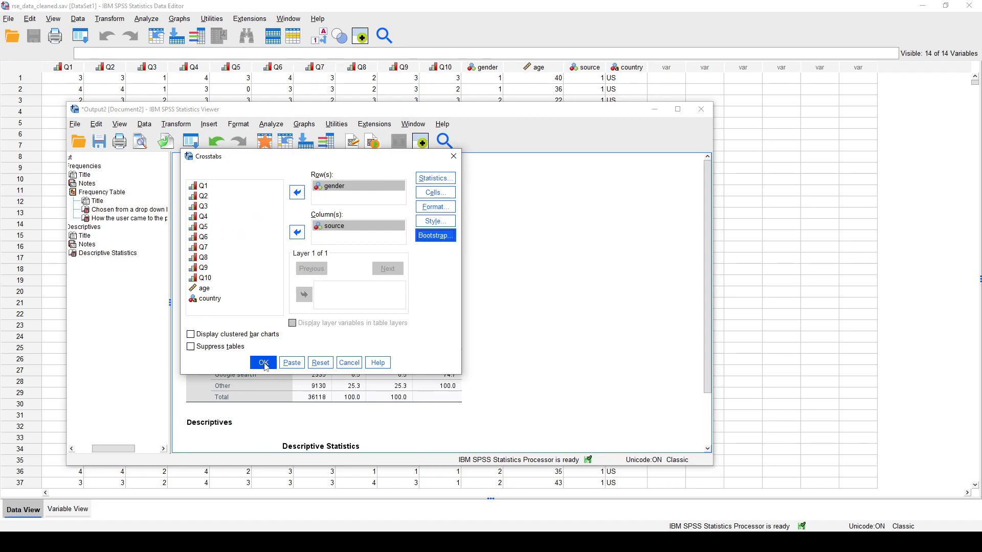
# Enable clustered bar charts and run the gender by source crosstabulation
pyautogui.click(263, 336)
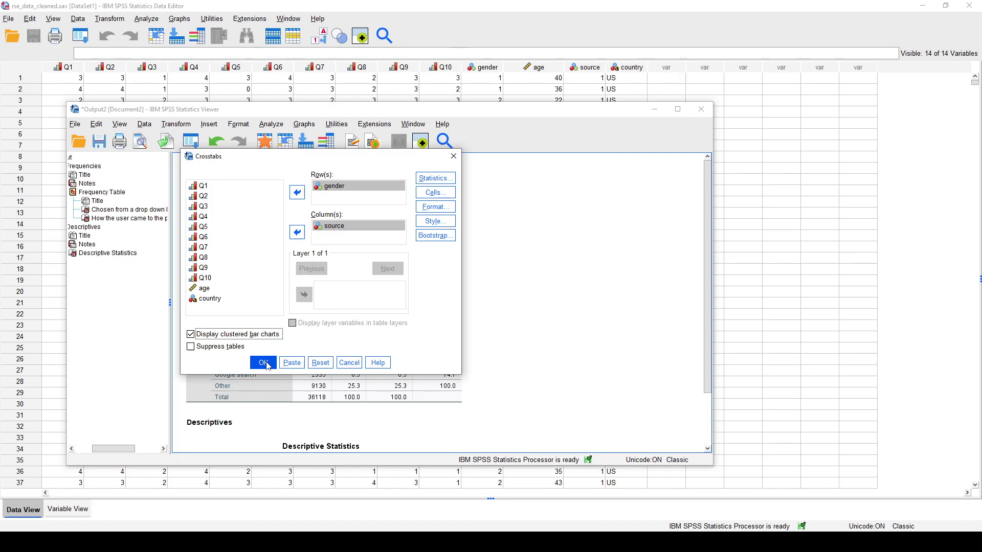
pyautogui.click(267, 362)
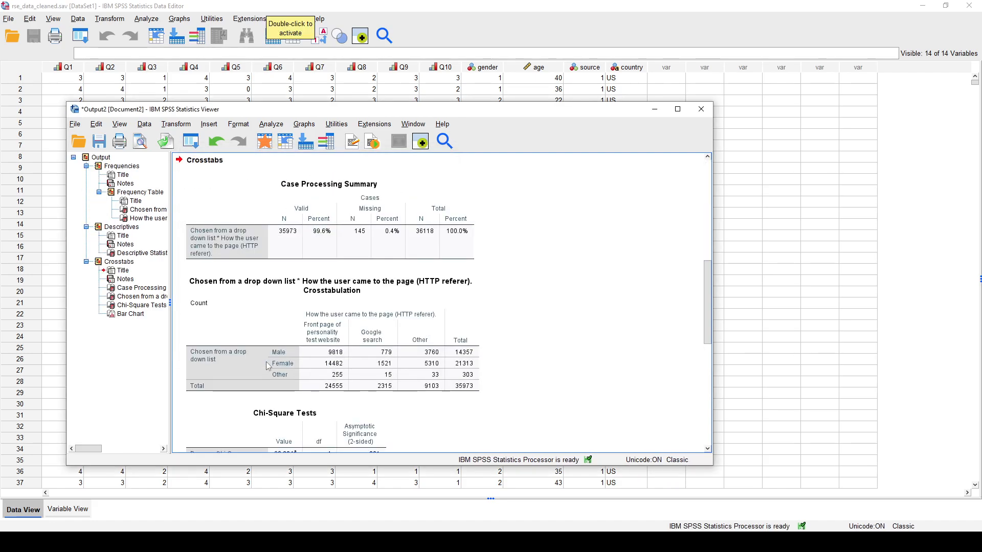
# Examine the Crosstabs tables, Chi-Square Tests and bar chart, and review the earlier Frequencies and Descriptives tables in the output
pyautogui.scroll(-3, 517, 369)
pyautogui.scroll(-5, 559, 368)
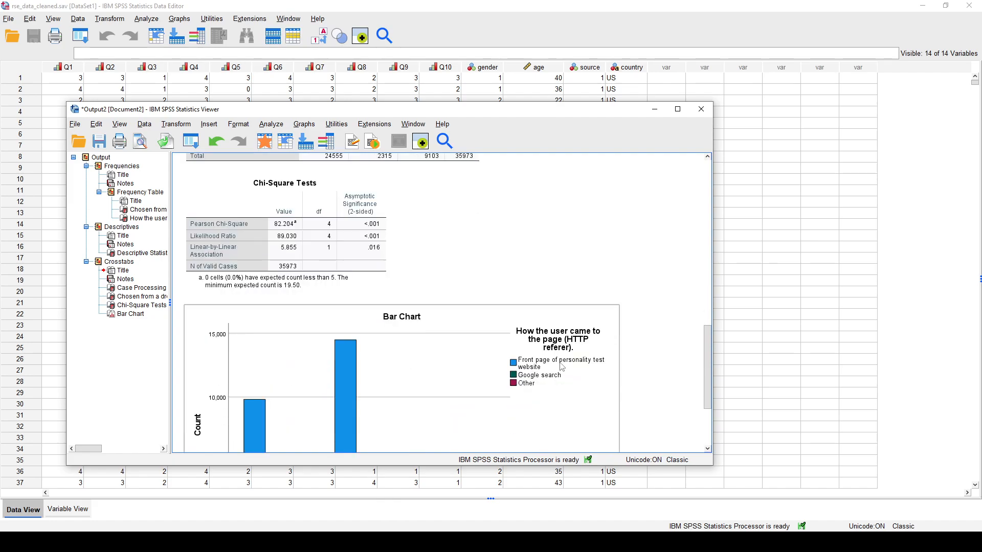
pyautogui.scroll(5, 577, 353)
pyautogui.scroll(3, 629, 346)
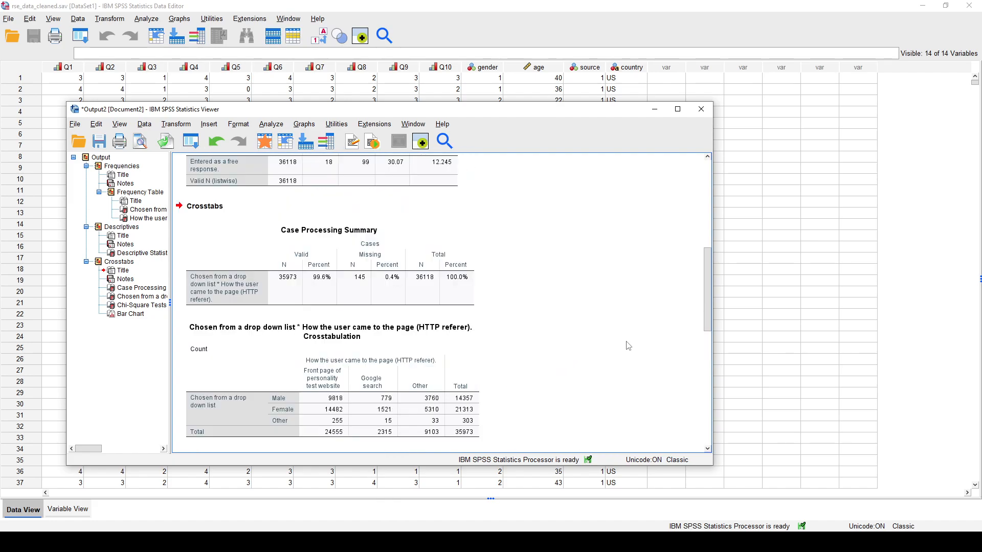
pyautogui.scroll(5, 628, 346)
pyautogui.scroll(-2, 629, 346)
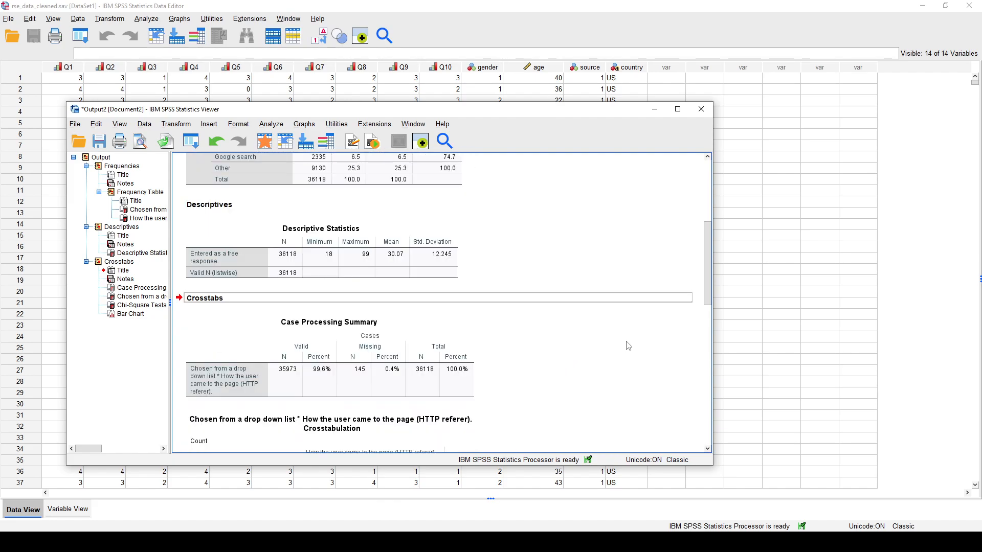
pyautogui.scroll(-1, 628, 347)
pyautogui.scroll(5, 626, 375)
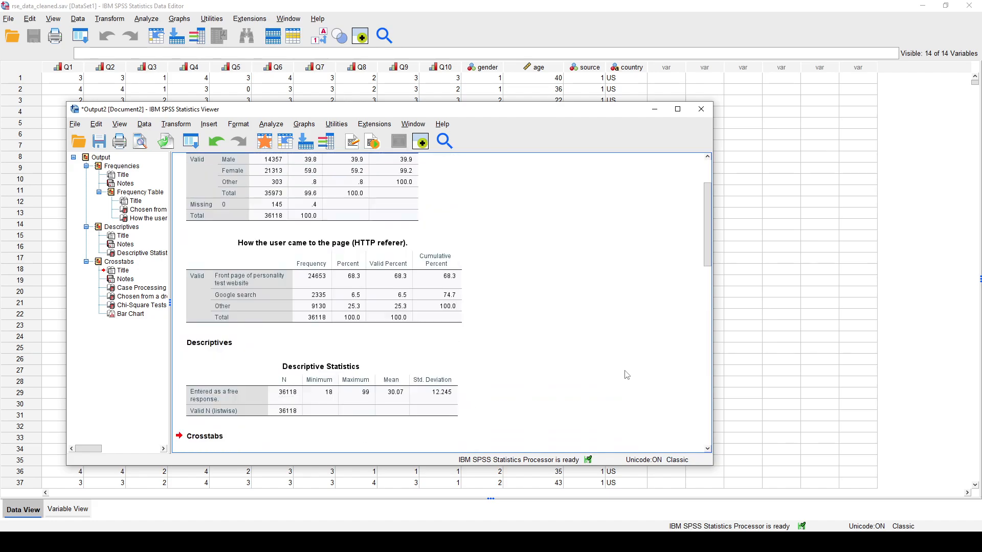
pyautogui.scroll(-12, 593, 358)
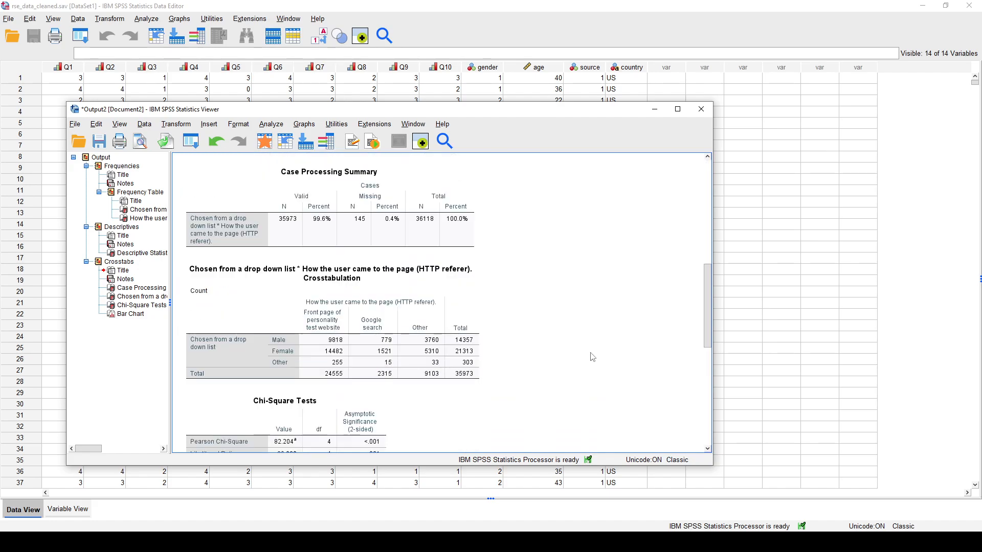
pyautogui.scroll(4, 596, 357)
pyautogui.scroll(6, 595, 356)
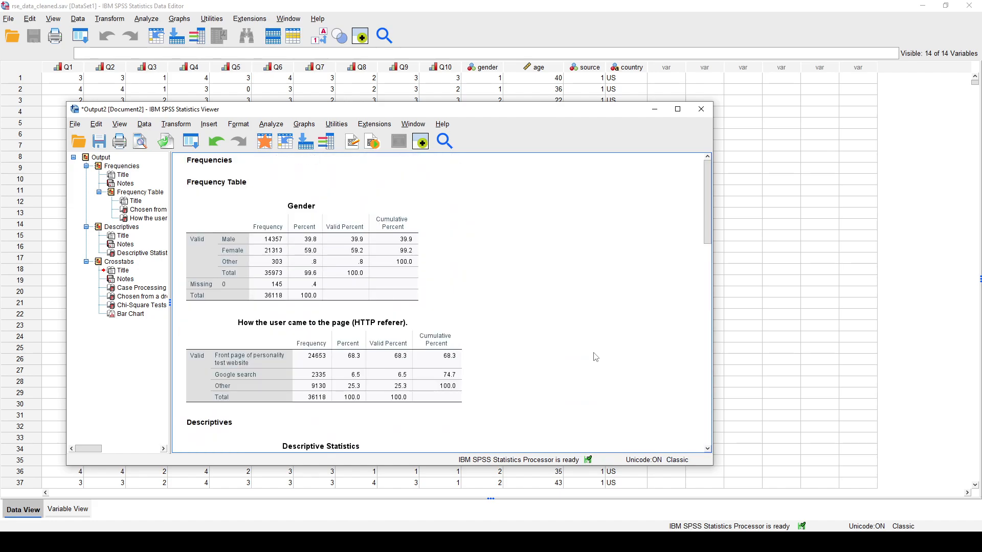
pyautogui.scroll(-5, 595, 357)
pyautogui.scroll(5, 596, 357)
pyautogui.scroll(-6, 538, 363)
pyautogui.scroll(4, 330, 304)
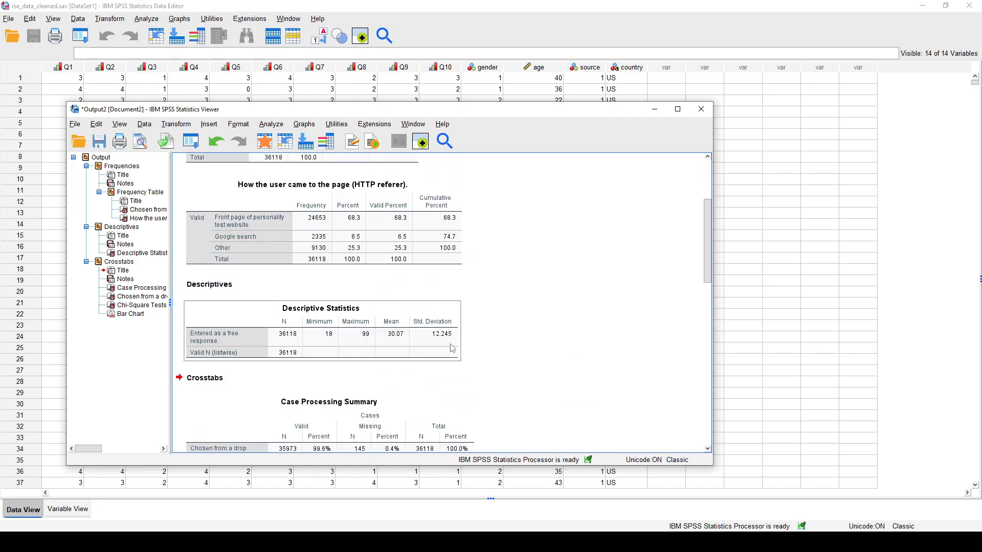
pyautogui.scroll(3, 330, 304)
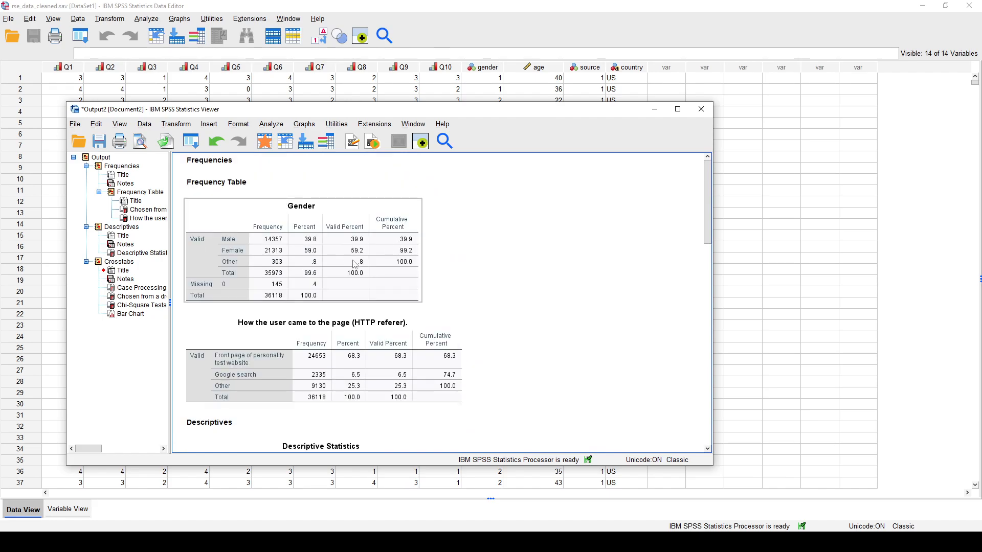
# Enlarge the text of the Frequencies title in the output to font size 27
pyautogui.click(208, 162)
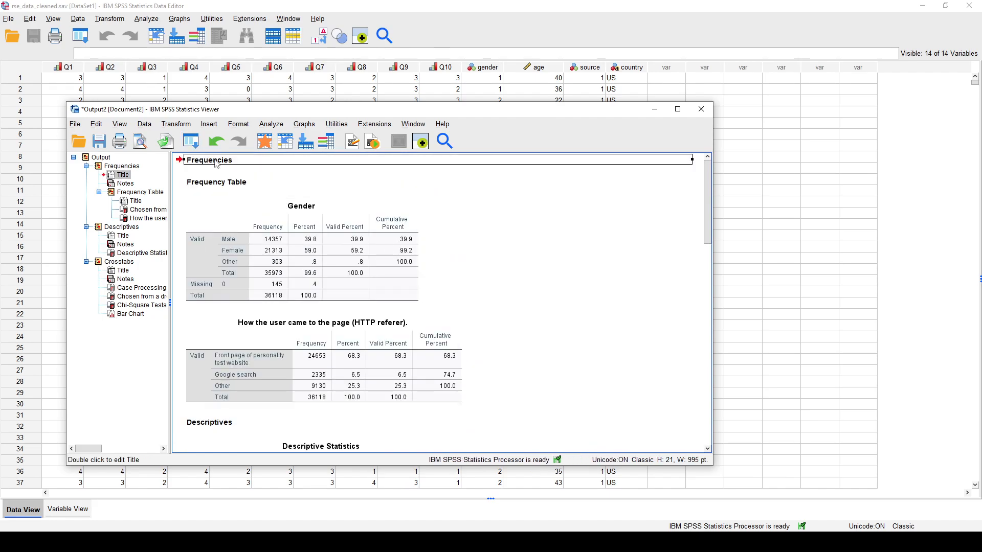
pyautogui.doubleClick(215, 163)
pyautogui.moveTo(241, 154); pyautogui.dragTo(196, 157)
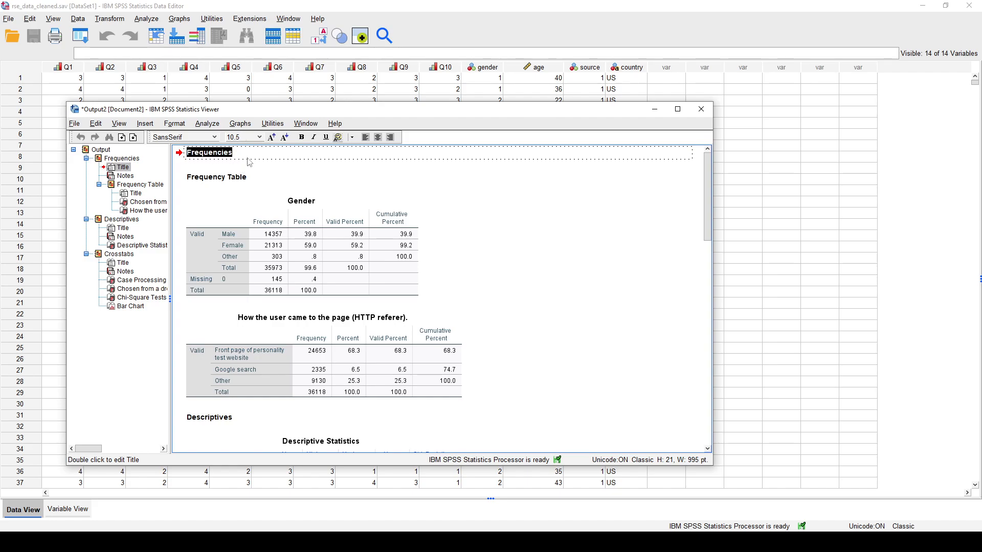
pyautogui.click(271, 137)
pyautogui.click(271, 137)
pyautogui.click(271, 137)
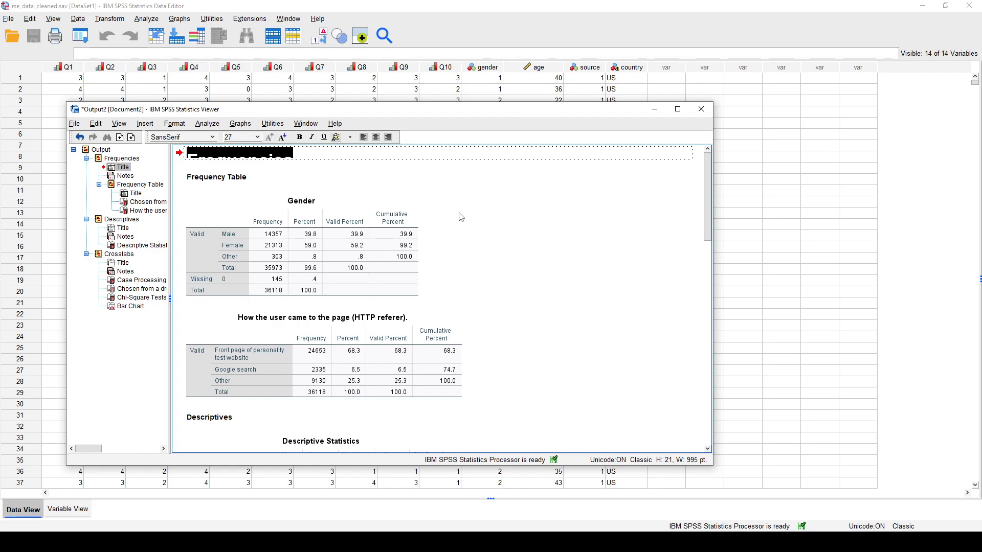
pyautogui.click(554, 227)
# Try to pick a different font size for the Frequencies title in the output
pyautogui.click(259, 174)
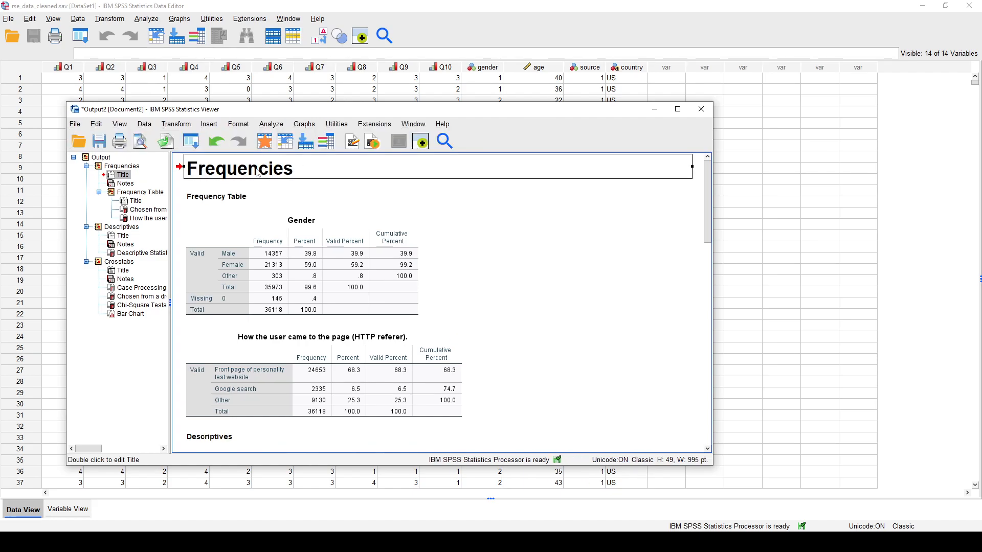
pyautogui.doubleClick(258, 174)
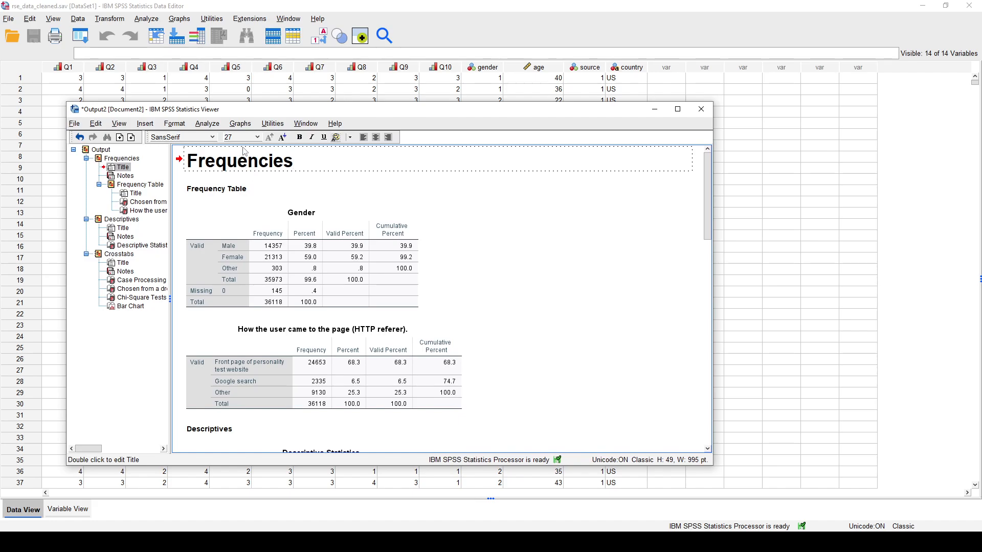
pyautogui.click(256, 137)
pyautogui.click(248, 191)
pyautogui.click(581, 230)
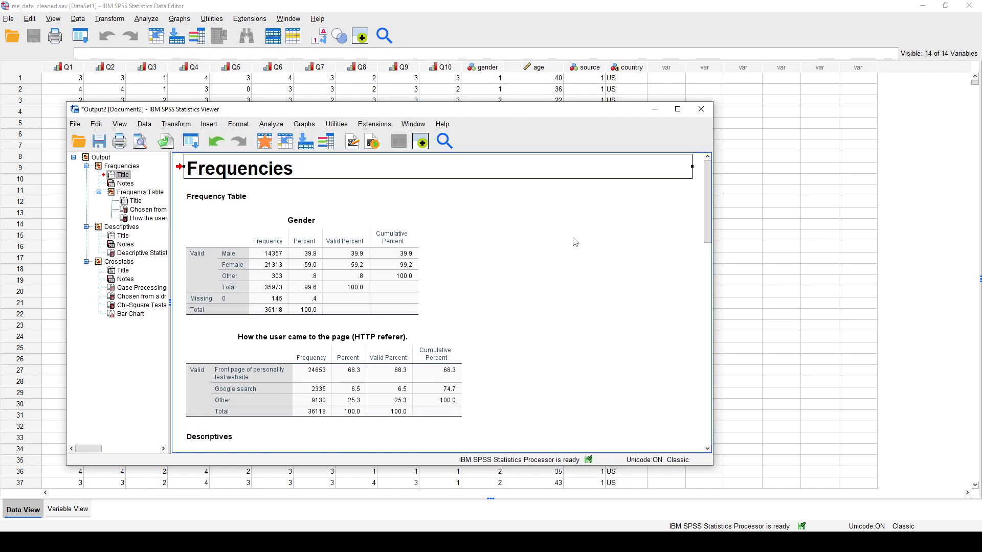
pyautogui.click(561, 261)
pyautogui.scroll(-5, 562, 262)
pyautogui.scroll(5, 563, 262)
pyautogui.scroll(-3, 381, 326)
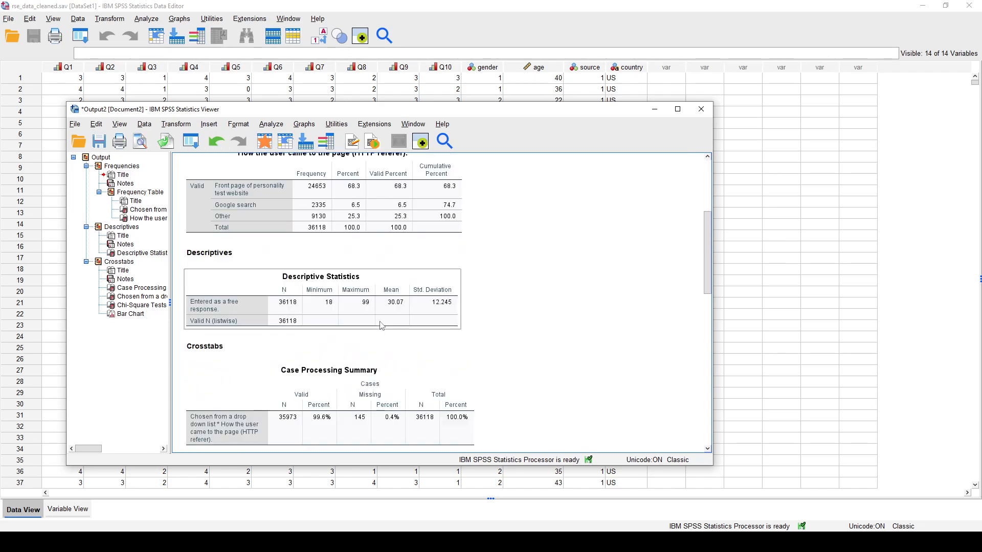
# Enlarge the text of the Descriptives title in the output to font size 27
pyautogui.scroll(-3, 381, 326)
pyautogui.scroll(3, 204, 266)
pyautogui.click(207, 254)
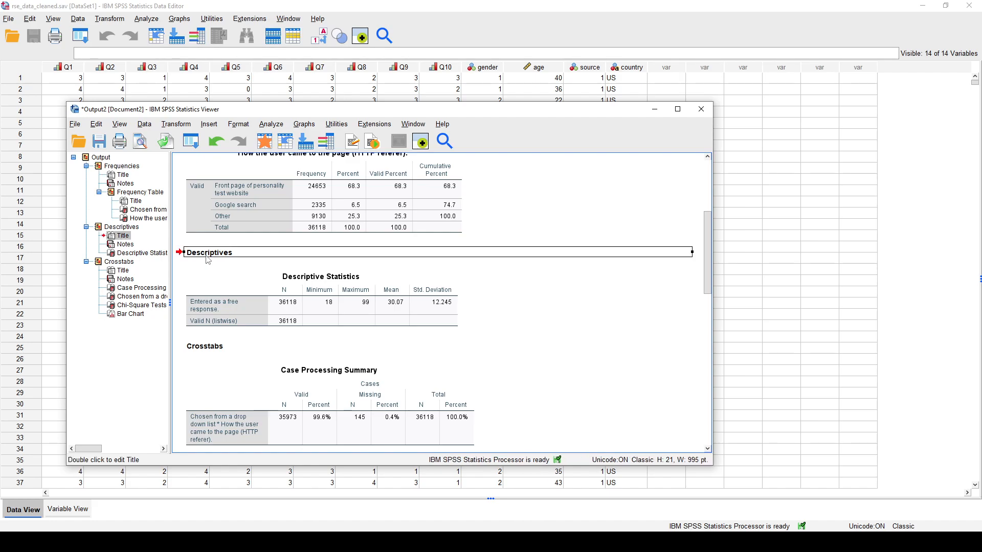
pyautogui.doubleClick(207, 258)
pyautogui.moveTo(241, 247); pyautogui.dragTo(198, 248)
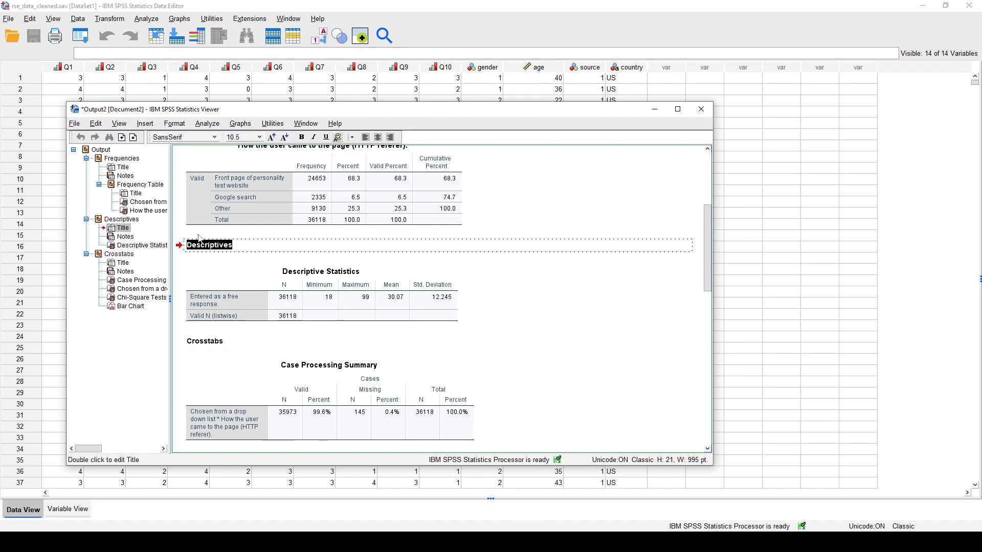
pyautogui.click(271, 137)
pyautogui.click(271, 137)
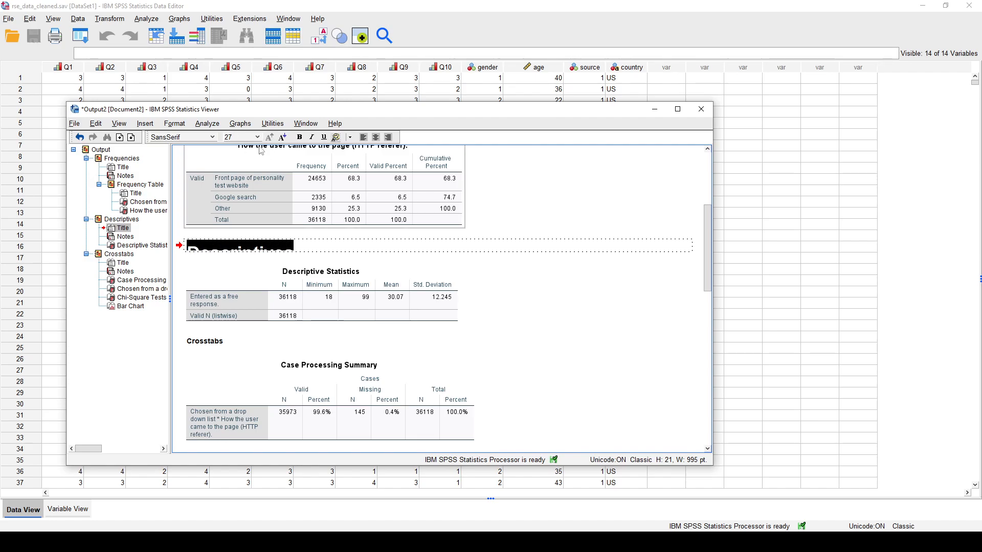
pyautogui.click(608, 294)
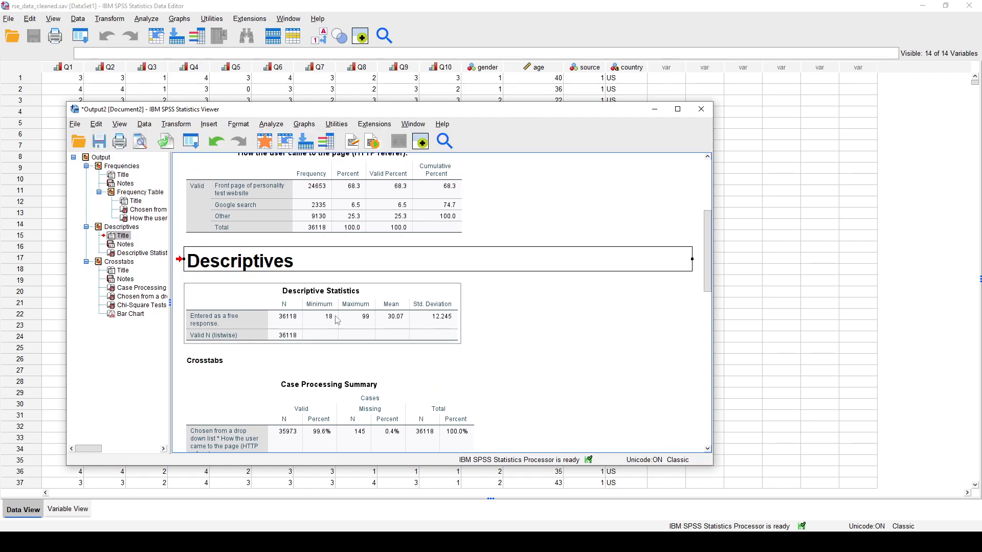
# Enlarge the text of the Crosstabs title in the output to match the Descriptives title
pyautogui.scroll(3, 621, 376)
pyautogui.scroll(-4, 394, 249)
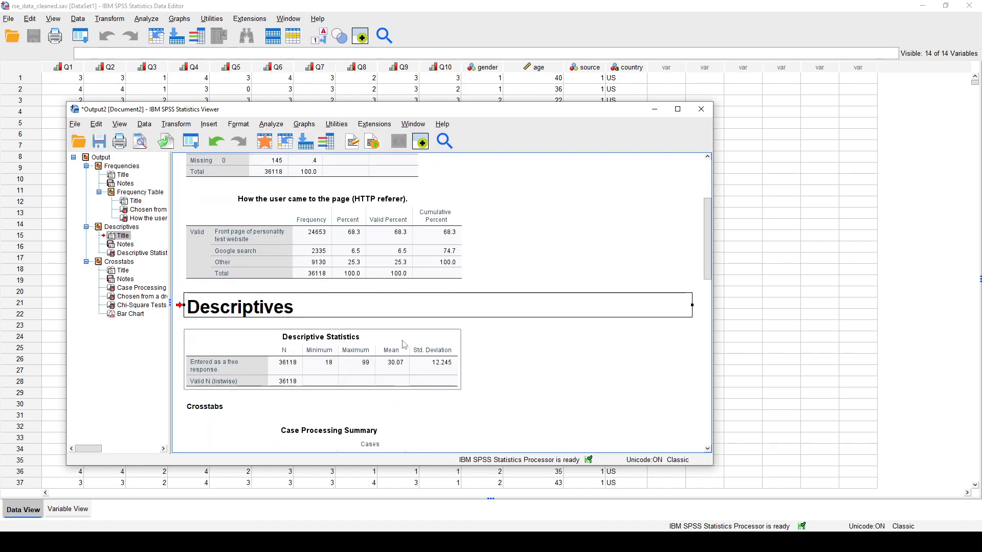
pyautogui.click(189, 315)
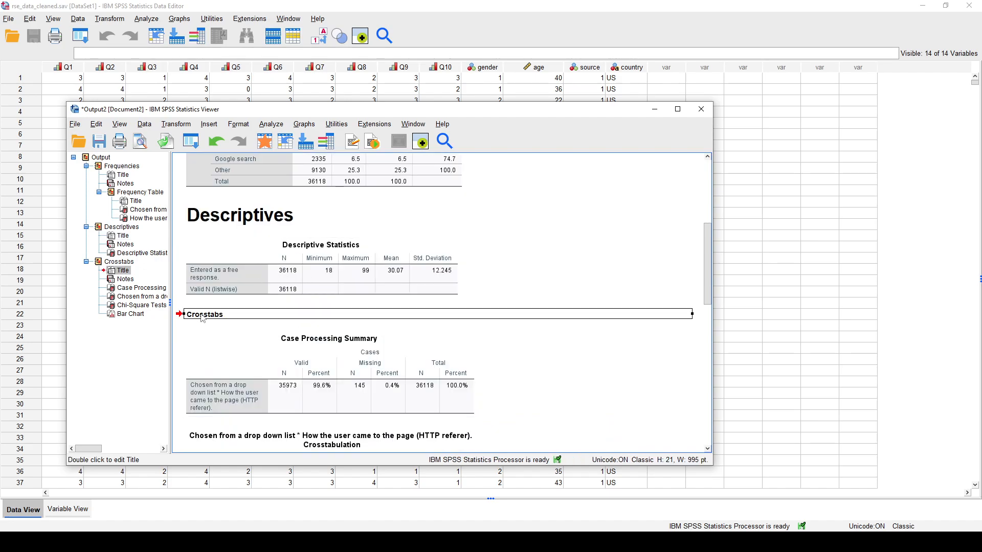
pyautogui.doubleClick(210, 315)
pyautogui.moveTo(231, 307); pyautogui.dragTo(168, 307)
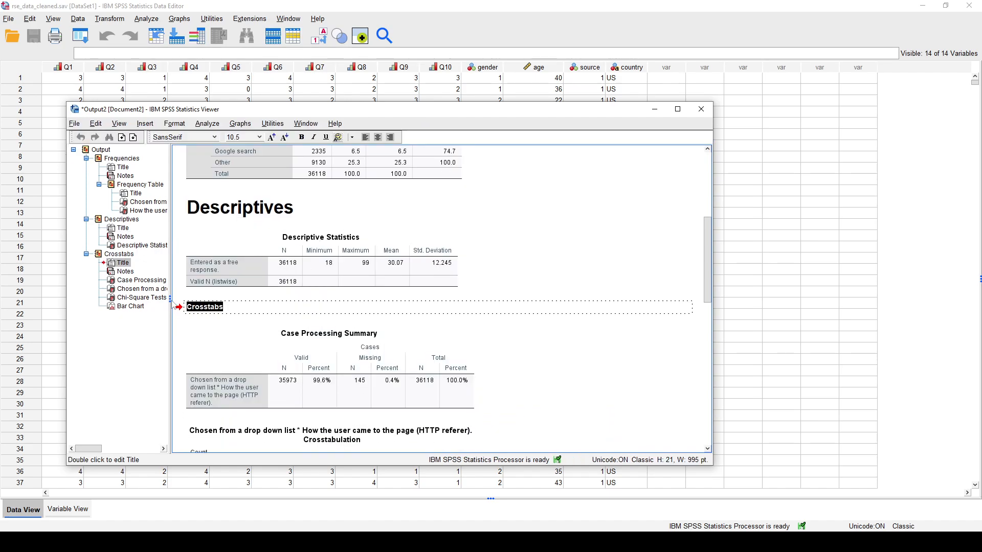
pyautogui.click(269, 136)
pyautogui.click(270, 136)
pyautogui.click(270, 136)
pyautogui.click(544, 257)
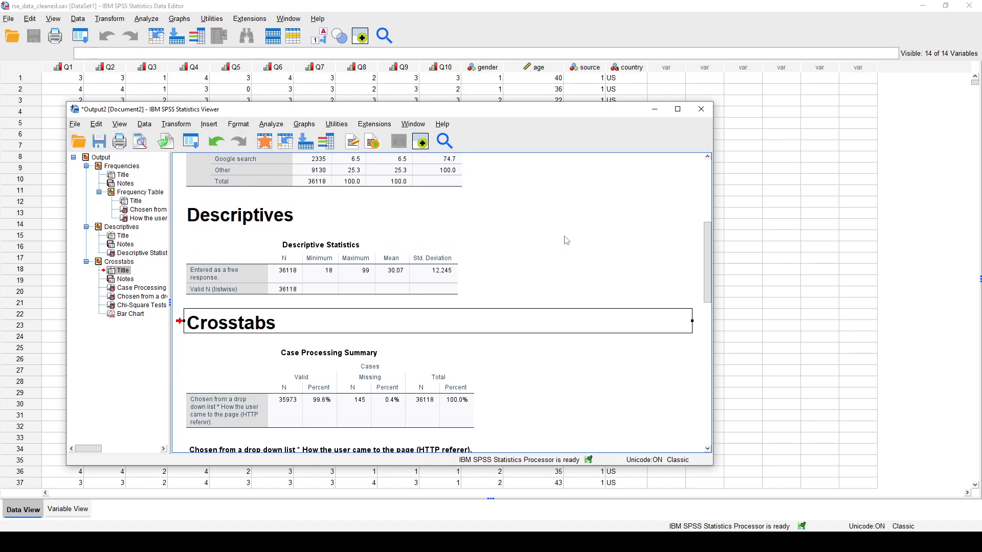
# Review the enlarged section titles and the Frequencies, Descriptives and Crosstabs tables throughout the output
pyautogui.scroll(5, 601, 357)
pyautogui.scroll(-10, 605, 280)
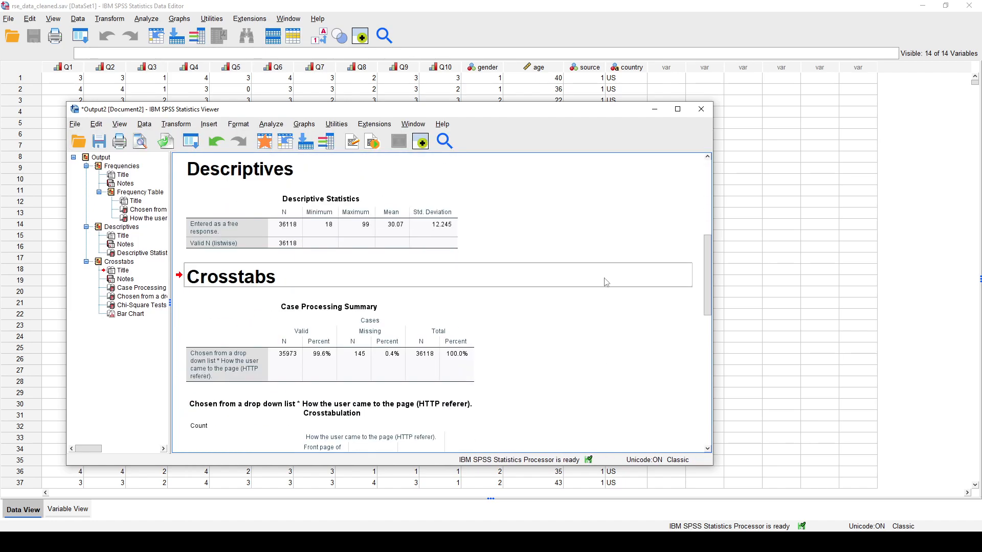
pyautogui.scroll(10, 609, 285)
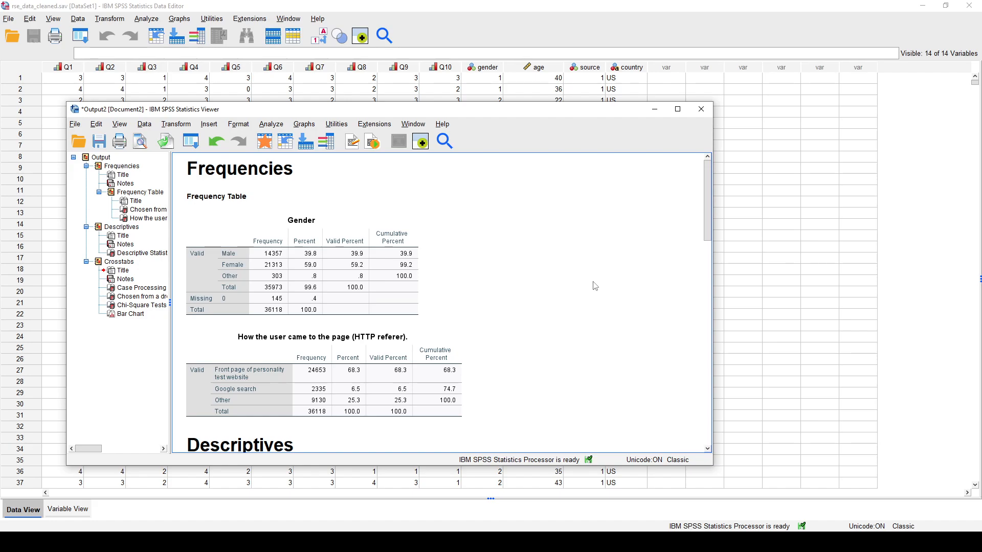
pyautogui.scroll(-6, 597, 285)
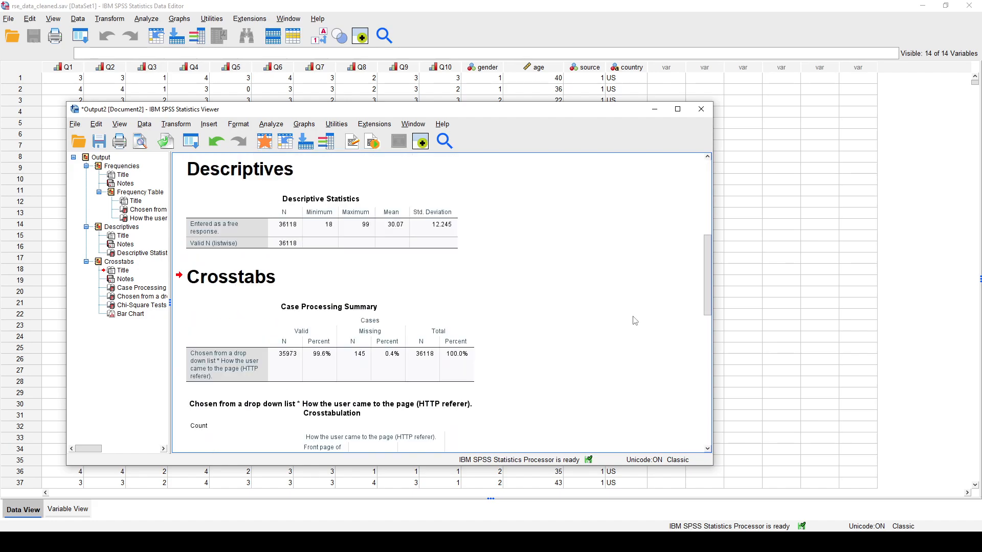
pyautogui.scroll(6, 634, 320)
pyautogui.scroll(-10, 409, 297)
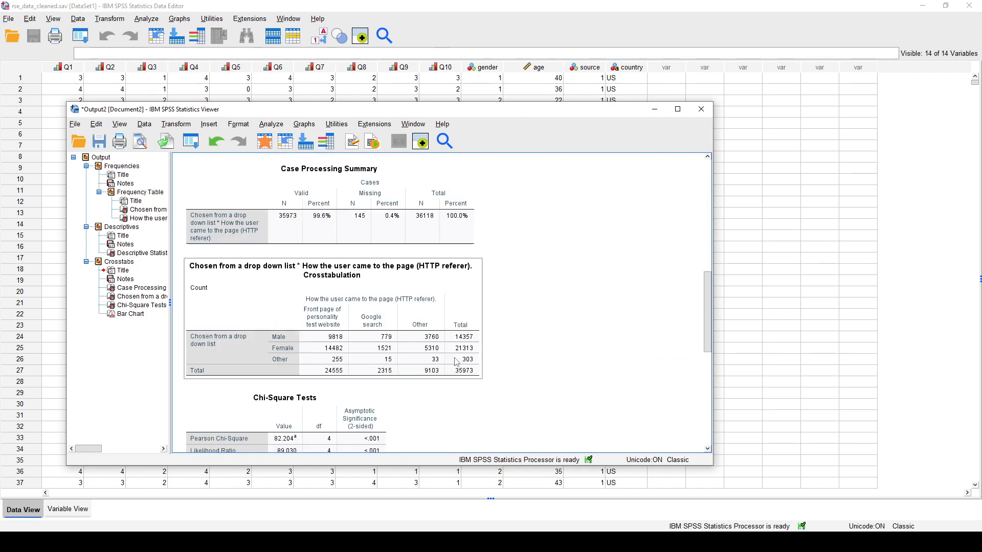
pyautogui.scroll(4, 571, 363)
pyautogui.scroll(6, 619, 368)
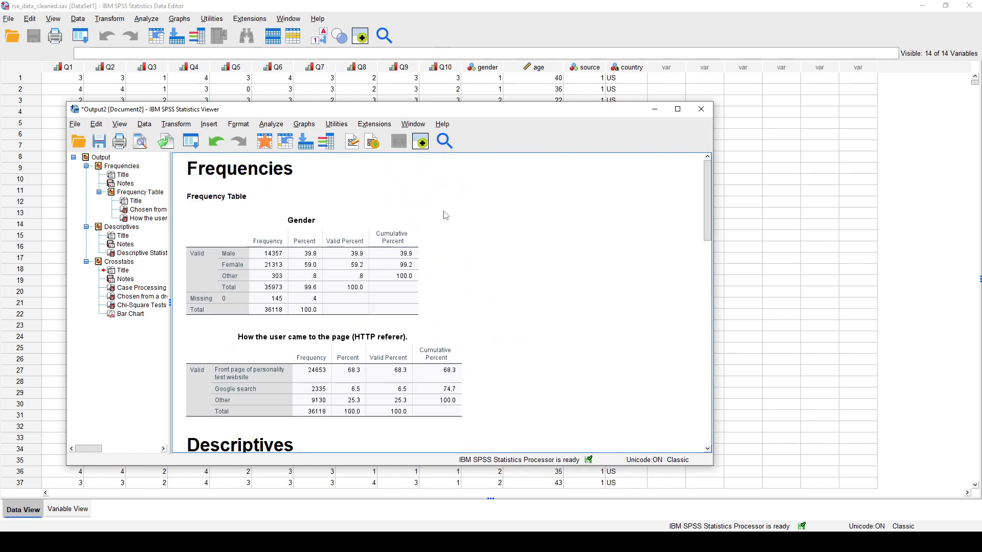
pyautogui.click(312, 266)
pyautogui.scroll(-1, 327, 240)
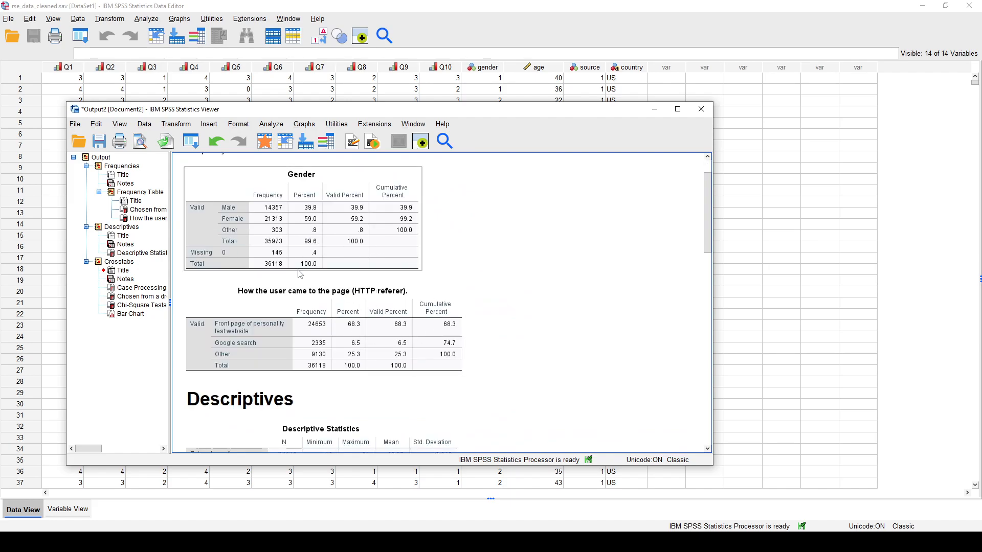
pyautogui.scroll(-3, 545, 307)
pyautogui.scroll(4, 404, 264)
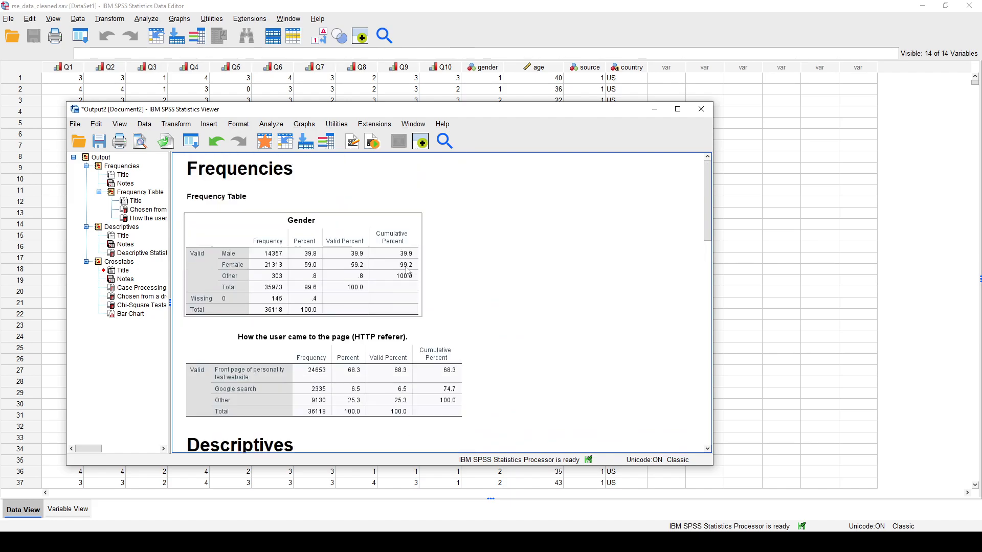
pyautogui.scroll(-4, 373, 257)
pyautogui.scroll(4, 363, 278)
pyautogui.scroll(-4, 335, 271)
pyautogui.scroll(4, 396, 280)
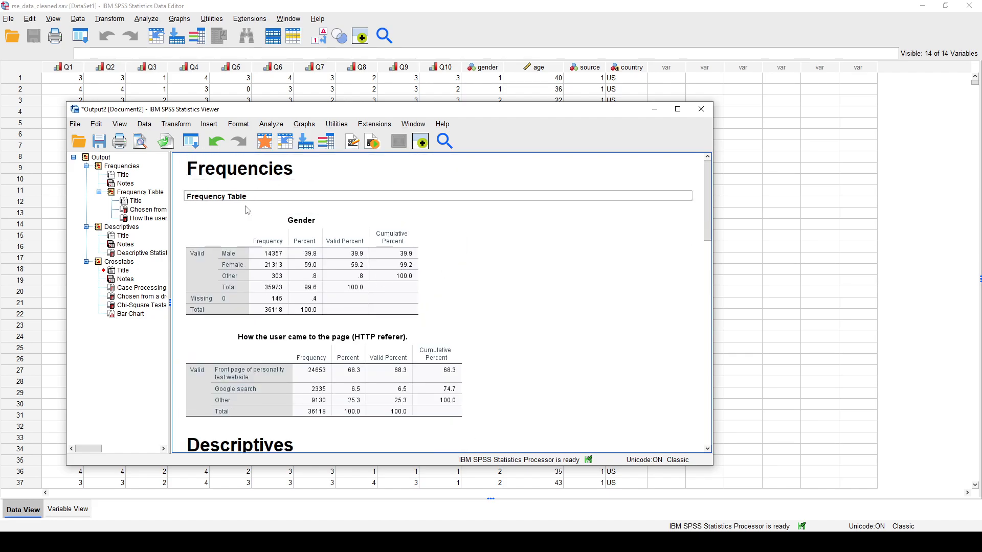
pyautogui.scroll(-5, 443, 301)
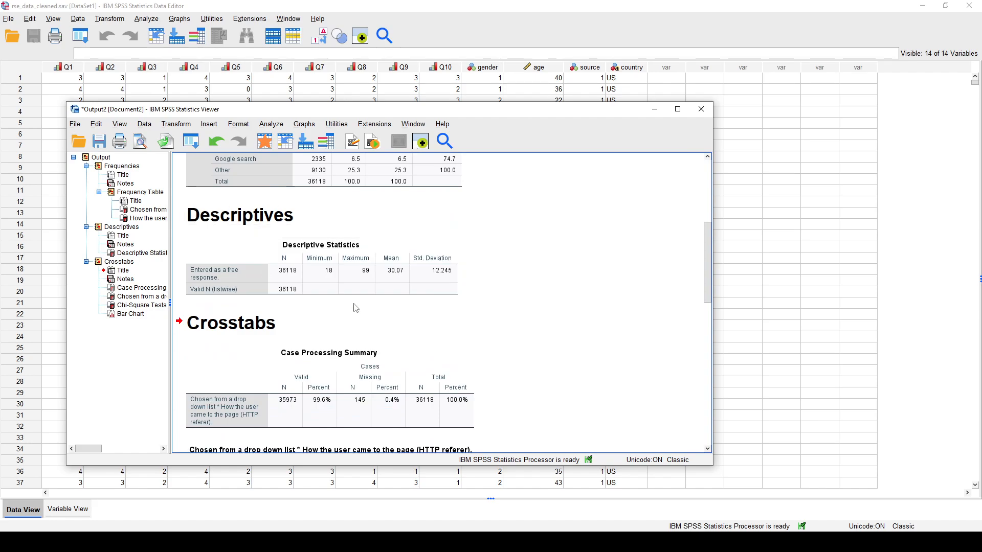
# In the crosstabulation table's title, replace "Chosen from a drop down list" with "Gender"
pyautogui.scroll(-2, 473, 290)
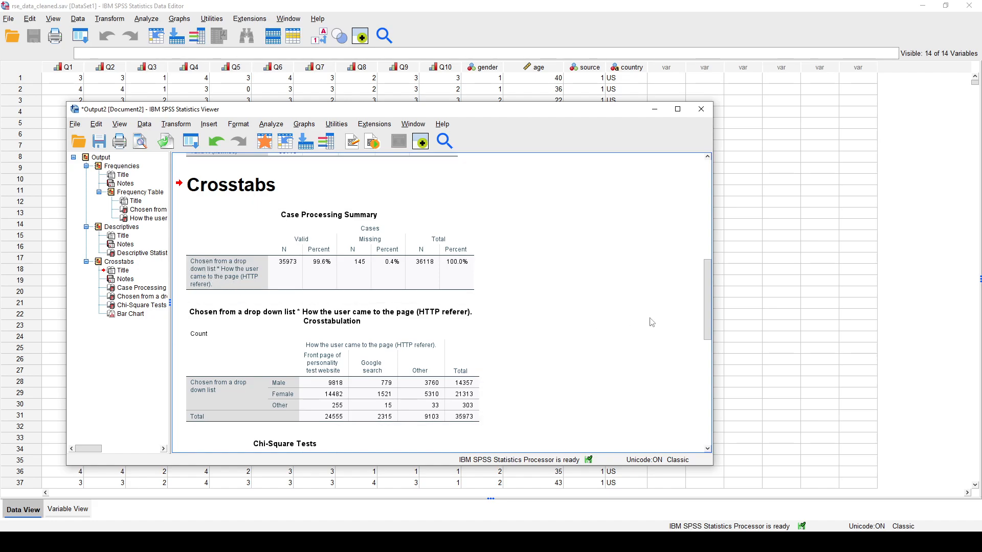
pyautogui.scroll(-3, 651, 322)
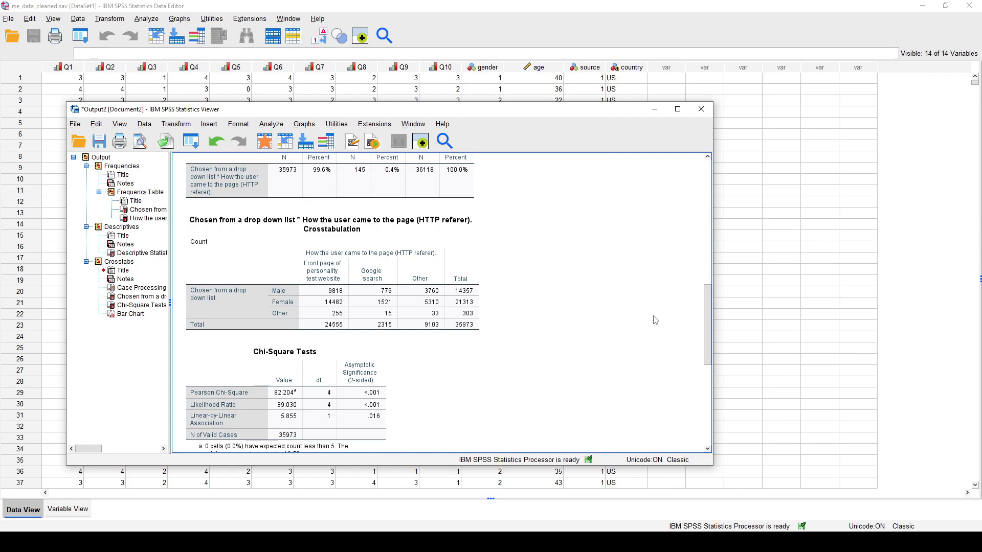
pyautogui.click(281, 262)
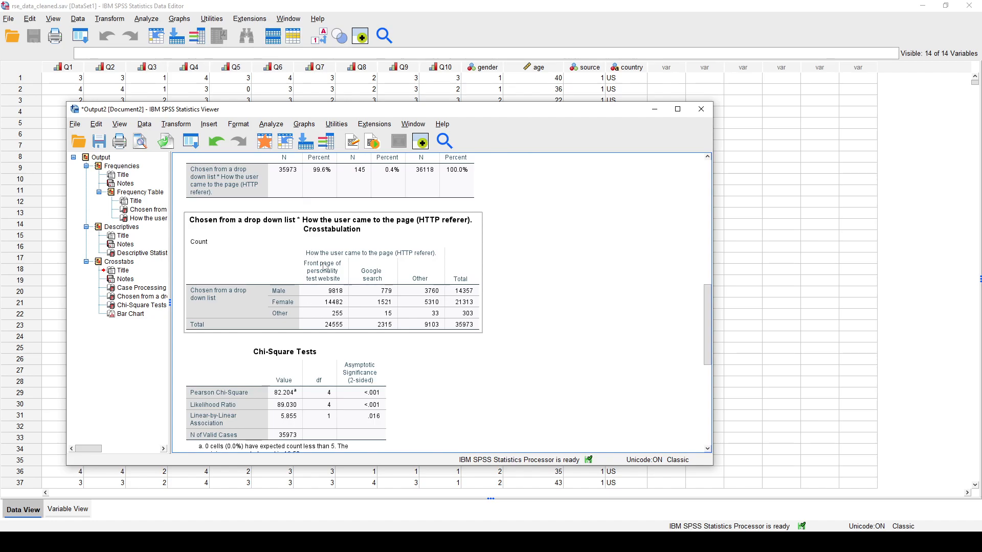
pyautogui.doubleClick(287, 247)
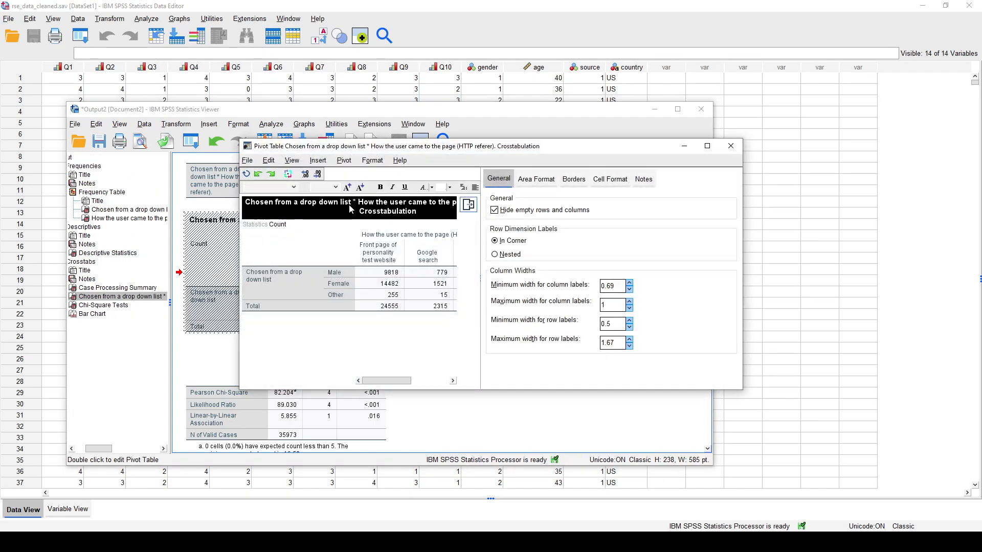
pyautogui.hotkey('ctrl', 'a')
pyautogui.click(349, 214)
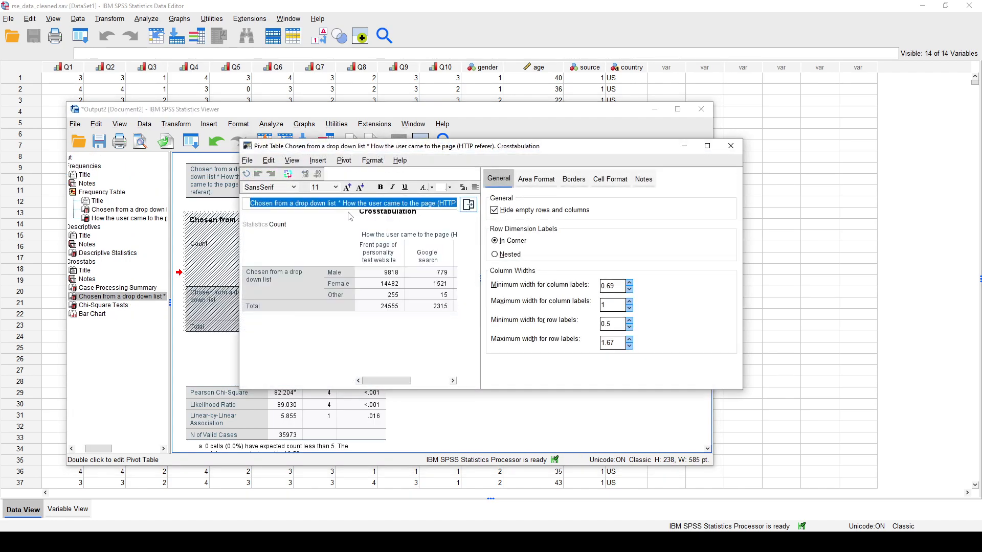
pyautogui.click(337, 205)
pyautogui.moveTo(337, 206); pyautogui.dragTo(241, 207)
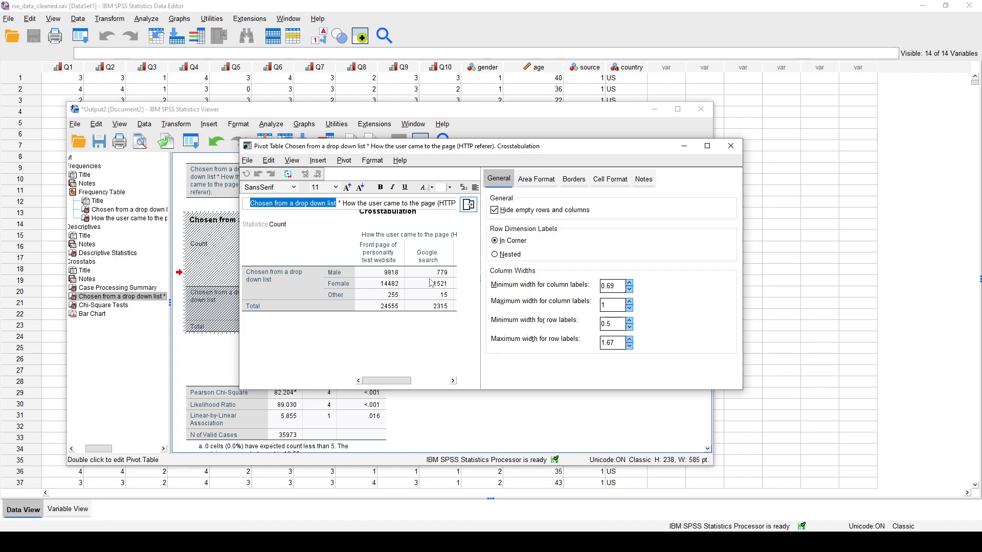
pyautogui.write('Gender')
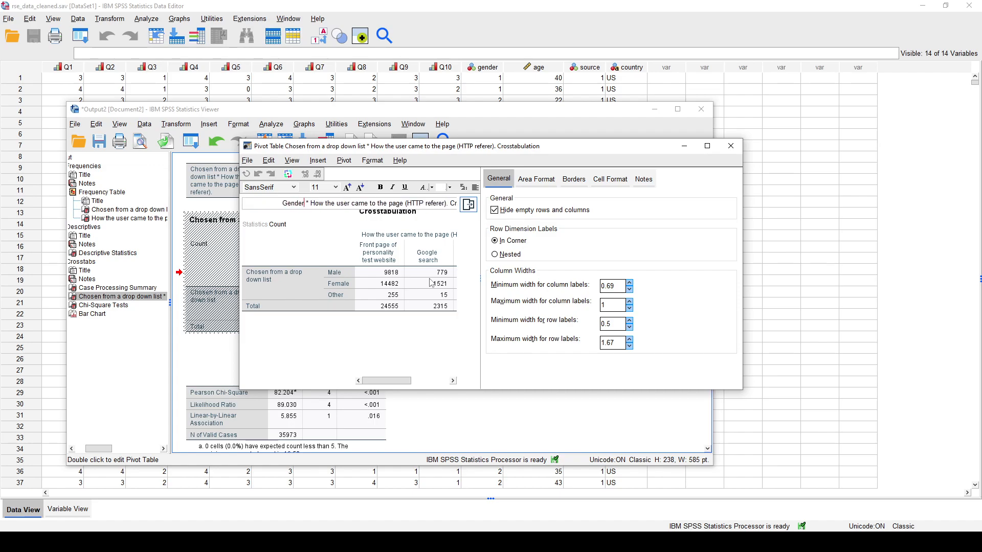
pyautogui.click(281, 280)
# Rename the crosstabulation's row variable label to "Gender" and close the pivot table editor
pyautogui.click(279, 263)
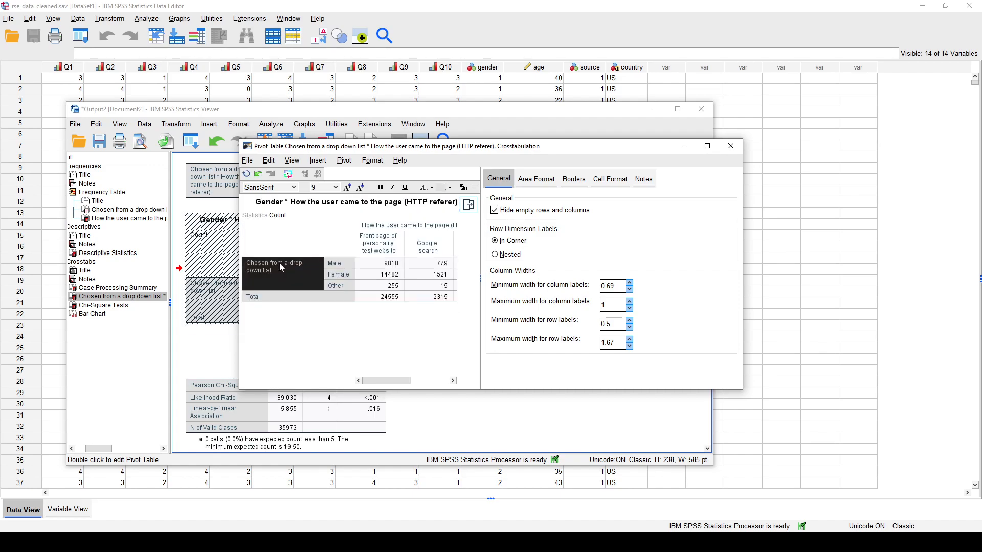
pyautogui.doubleClick(280, 263)
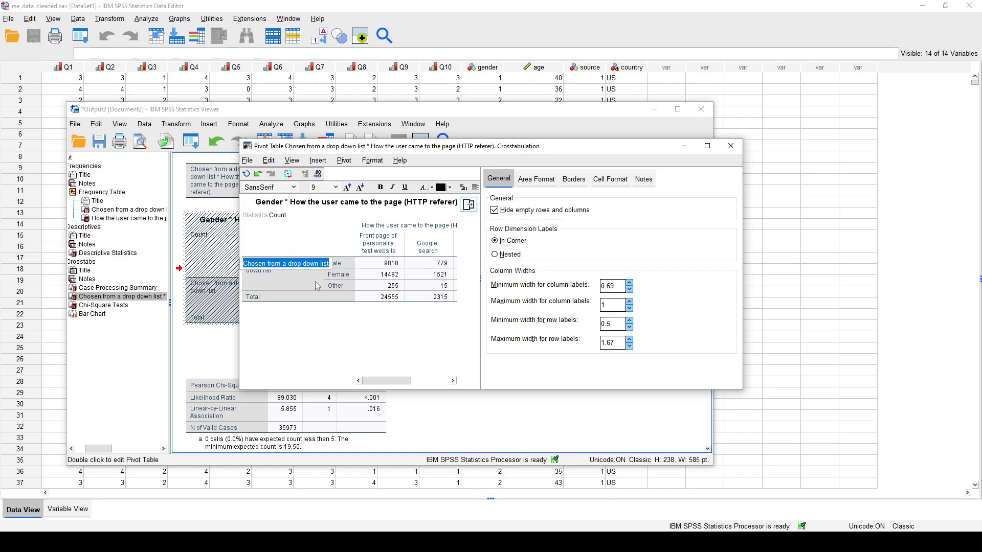
pyautogui.write('Gender')
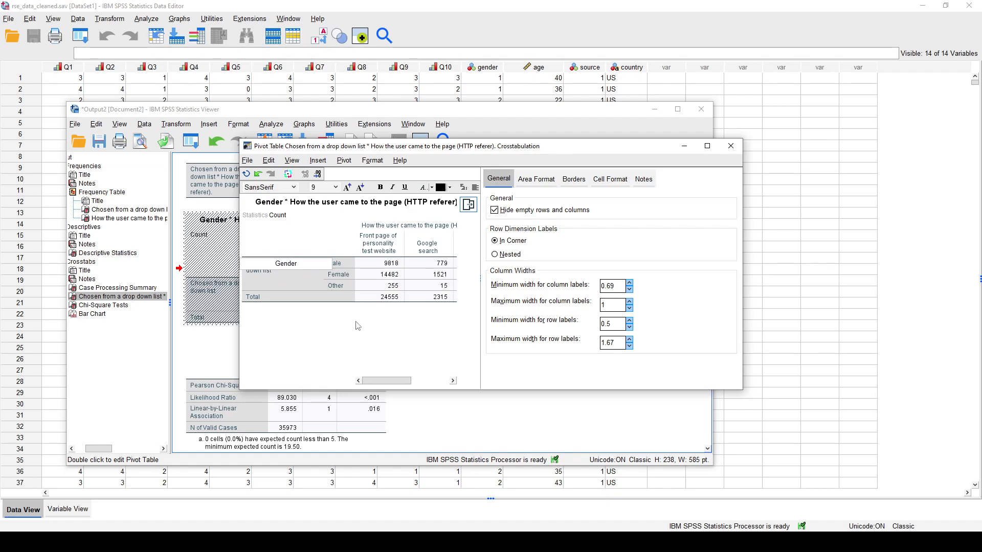
pyautogui.click(358, 325)
pyautogui.click(731, 145)
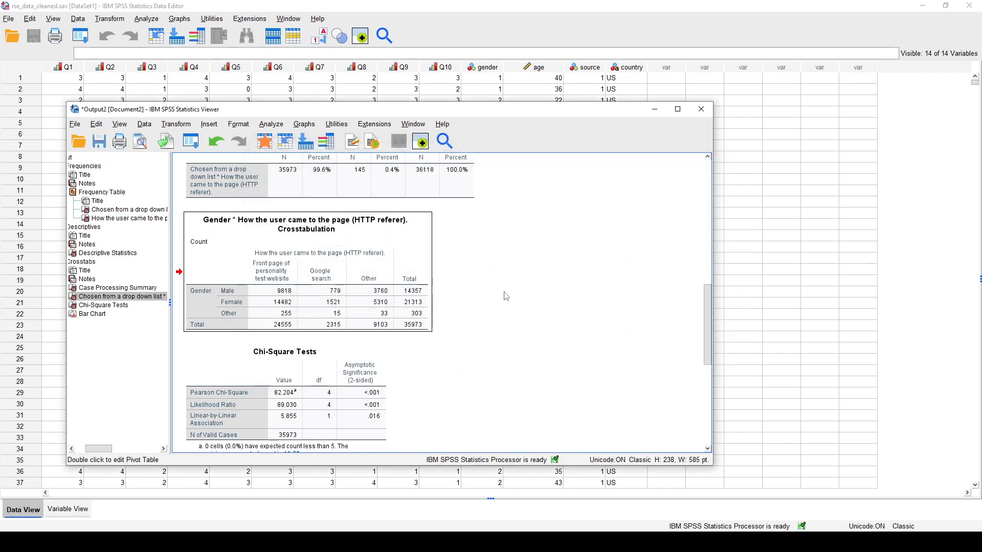
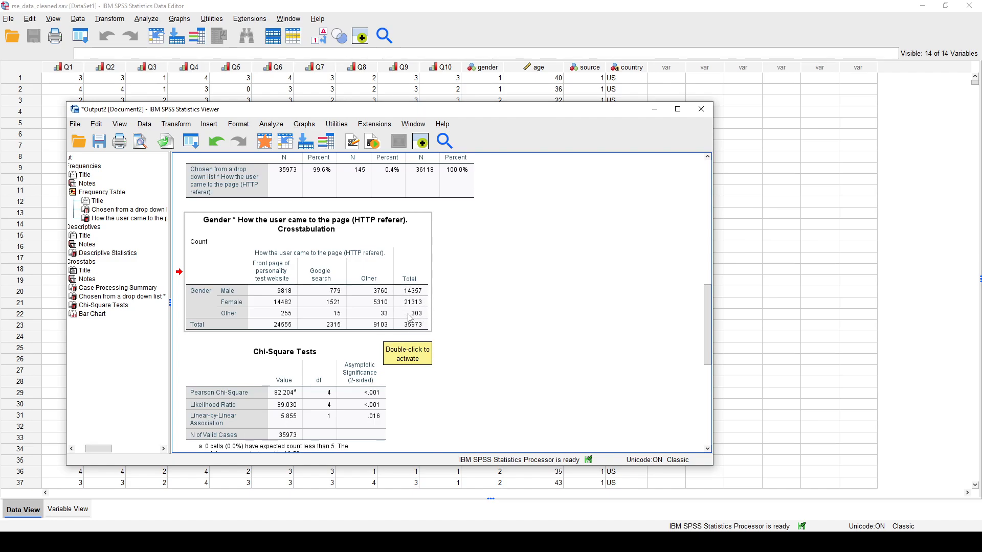
# Compare the gender totals in the crosstabulation with the counts in the Gender frequency table
pyautogui.scroll(1, 410, 318)
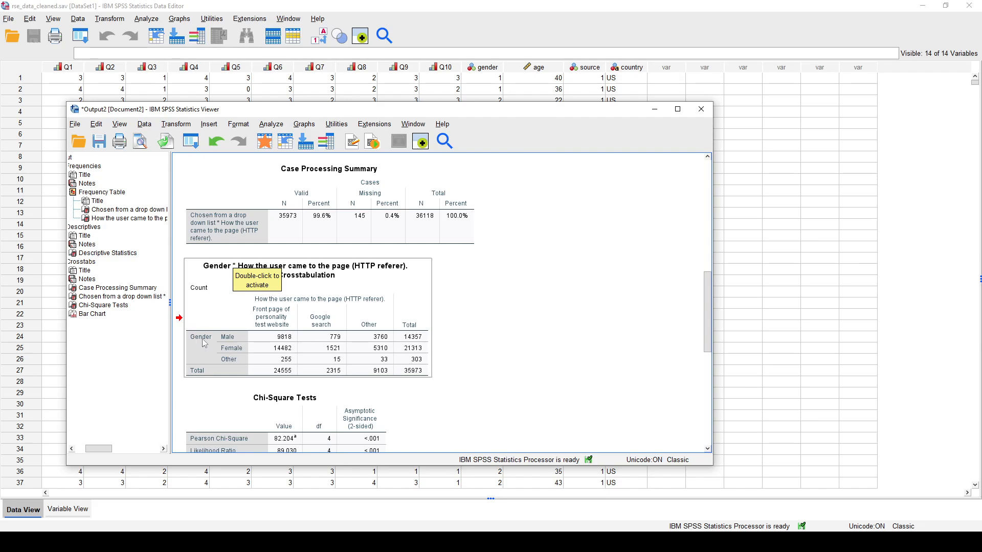
pyautogui.scroll(5, 351, 366)
pyautogui.scroll(3, 353, 366)
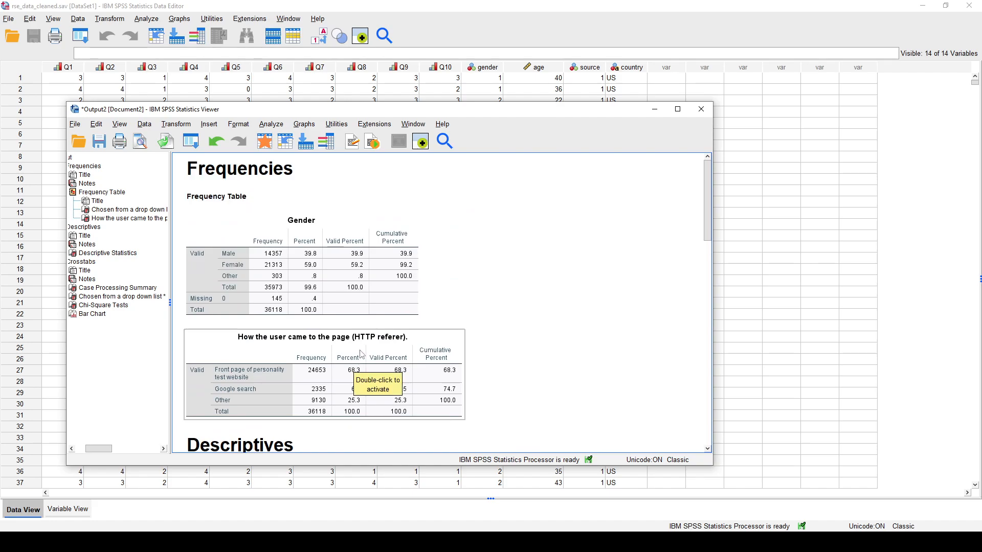
pyautogui.scroll(-7, 389, 353)
pyautogui.scroll(-3, 426, 349)
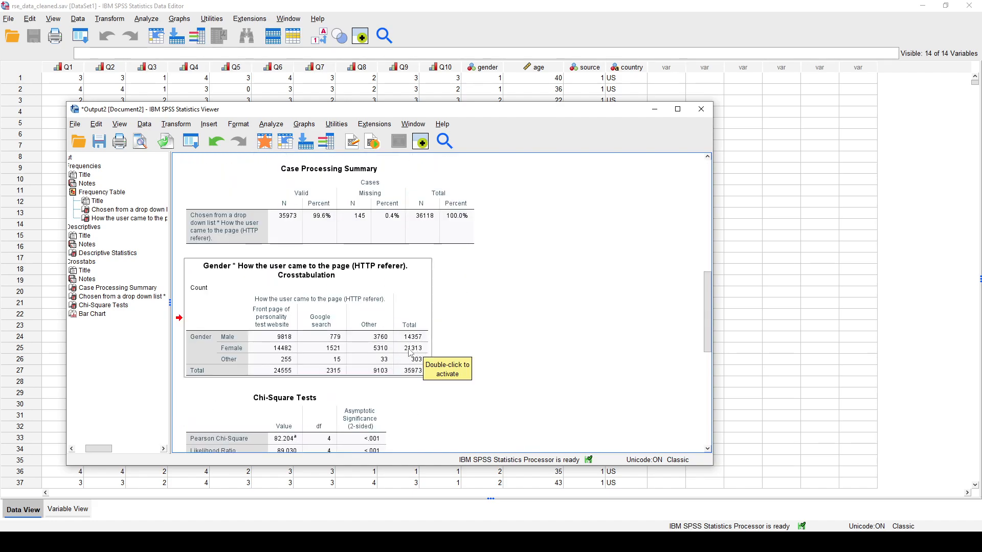
pyautogui.scroll(9, 413, 352)
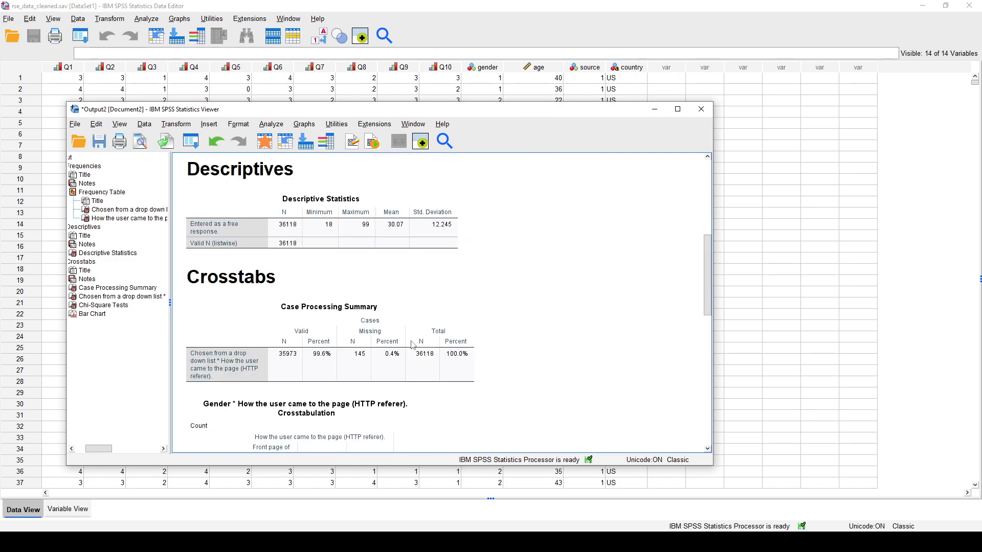
pyautogui.scroll(3, 412, 346)
pyautogui.scroll(-10, 465, 342)
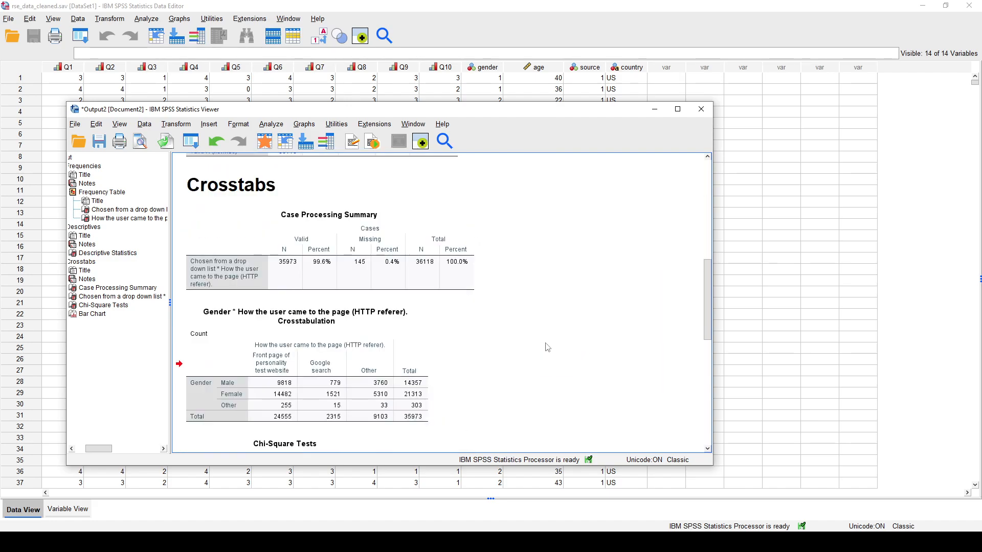
pyautogui.click(412, 384)
pyautogui.scroll(8, 435, 391)
pyautogui.click(247, 263)
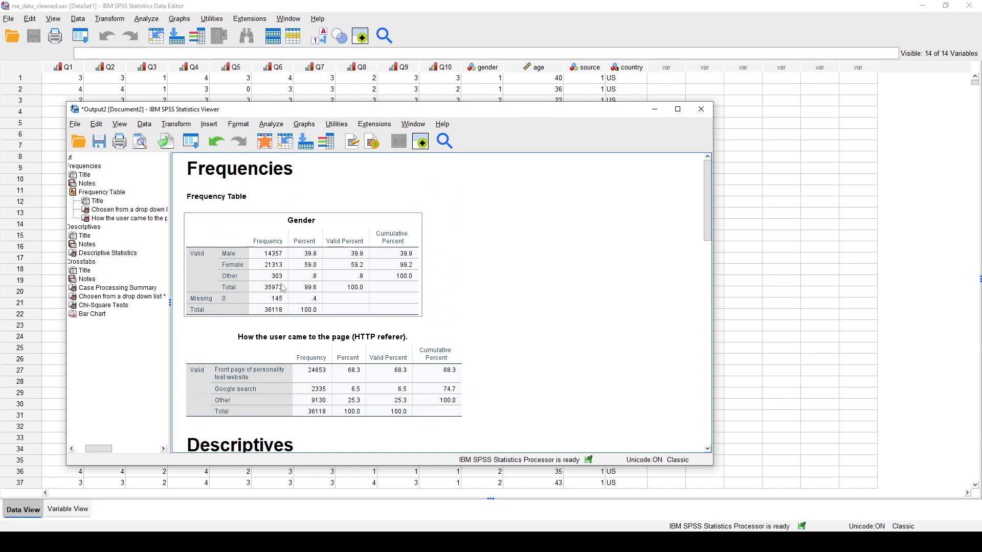
# Compare the counts in the "How the user came to the page" frequency table with the crosstabulation's source totals
pyautogui.scroll(-5, 279, 311)
pyautogui.scroll(3, 279, 310)
pyautogui.click(329, 304)
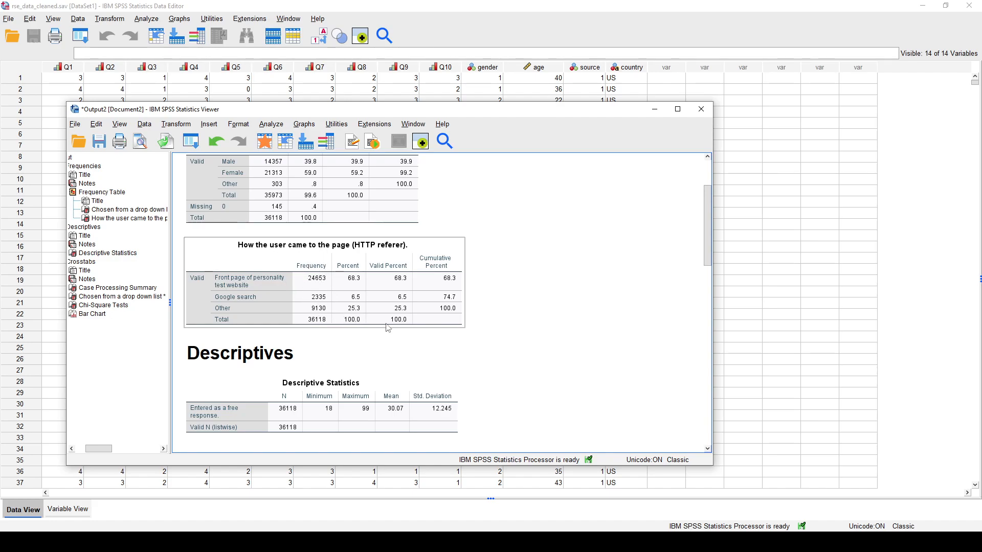
pyautogui.scroll(-10, 388, 327)
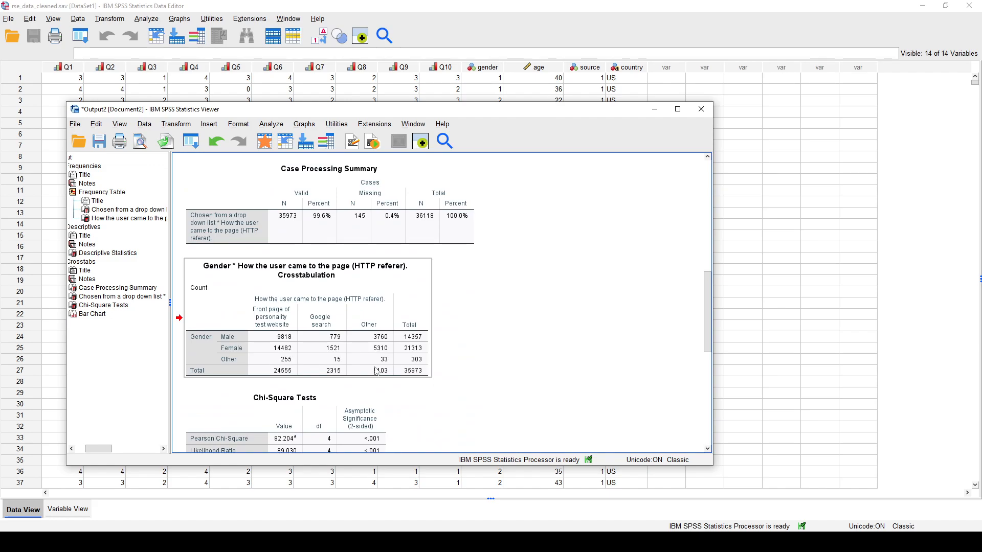
pyautogui.scroll(10, 381, 362)
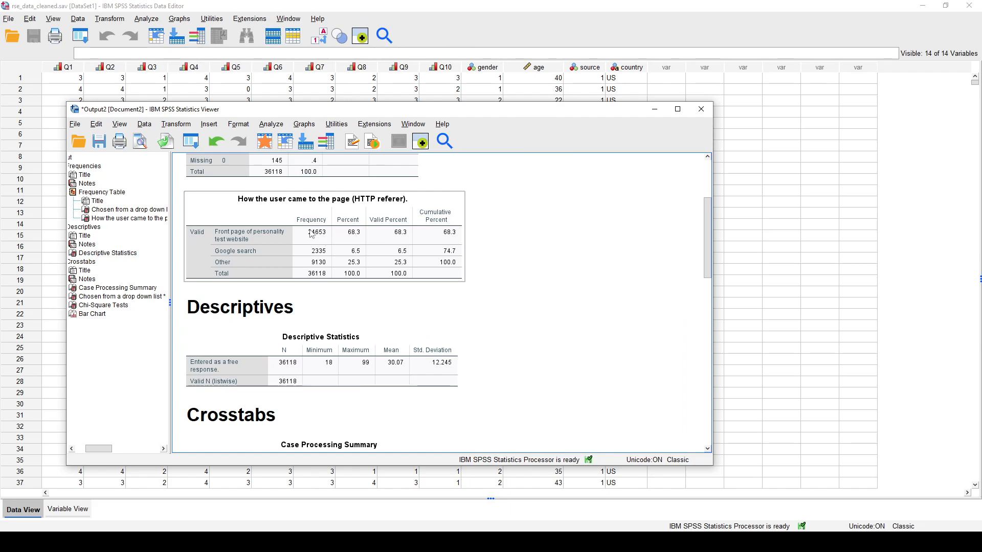
pyautogui.scroll(-6, 331, 245)
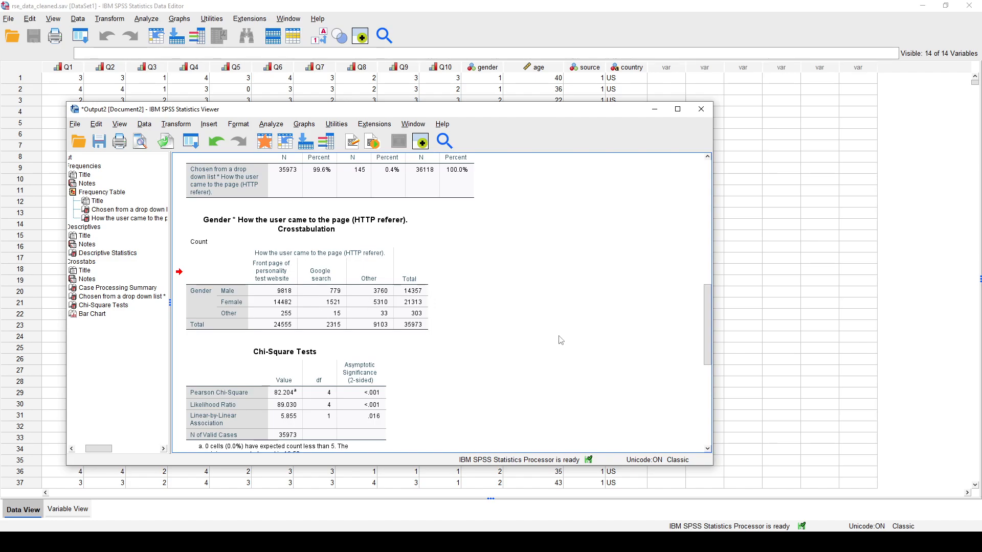
# Examine the Pearson chi-square significance in the Chi-Square Tests table alongside the gender by source crosstabulation
pyautogui.scroll(-3, 561, 340)
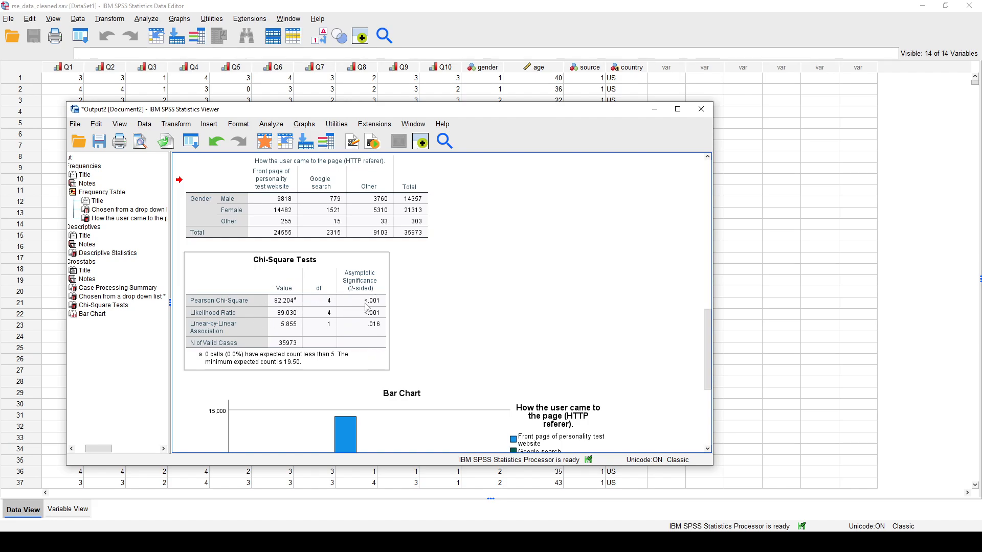
pyautogui.scroll(1, 344, 247)
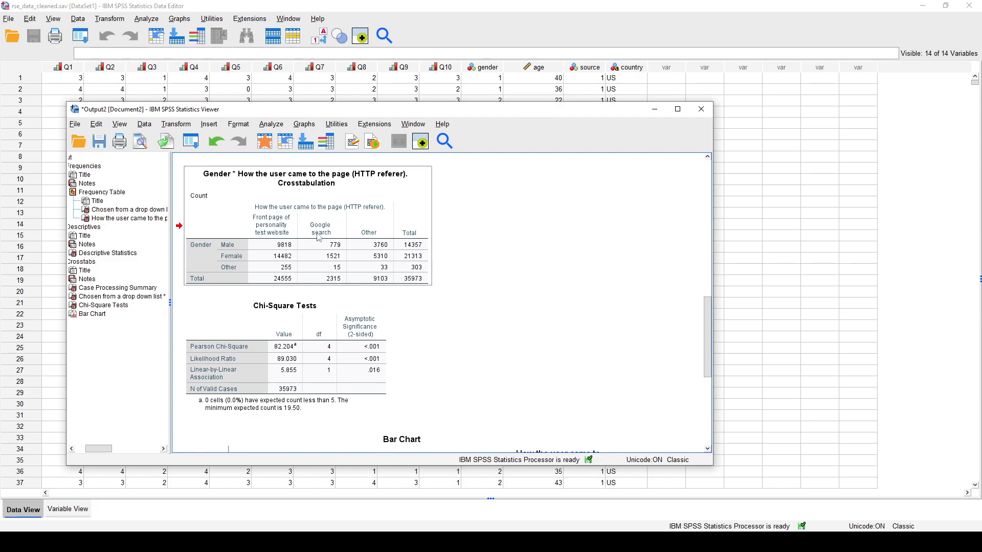
pyautogui.click(484, 296)
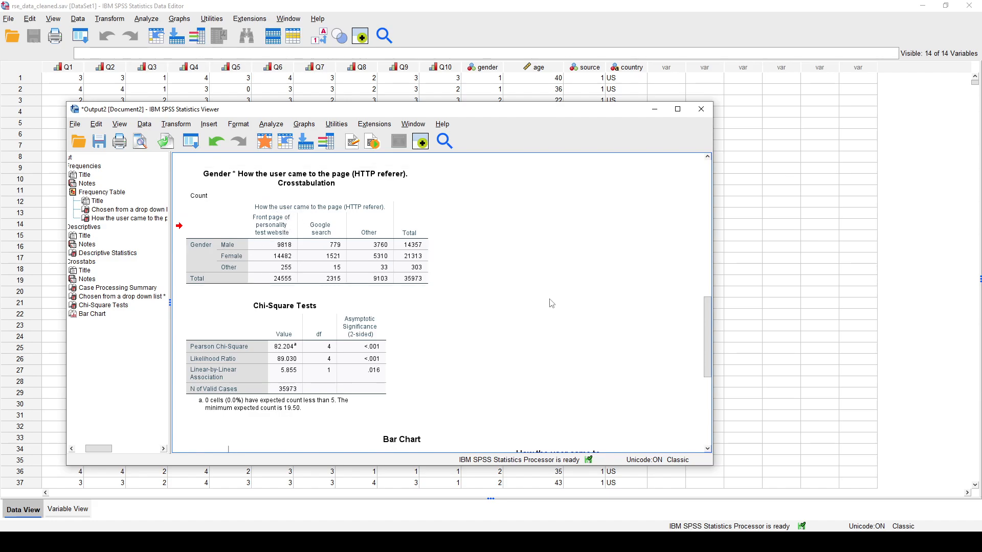
# Examine the bar chart of gender by source and relate its pattern to the Chi-Square Tests table
pyautogui.scroll(-5, 552, 304)
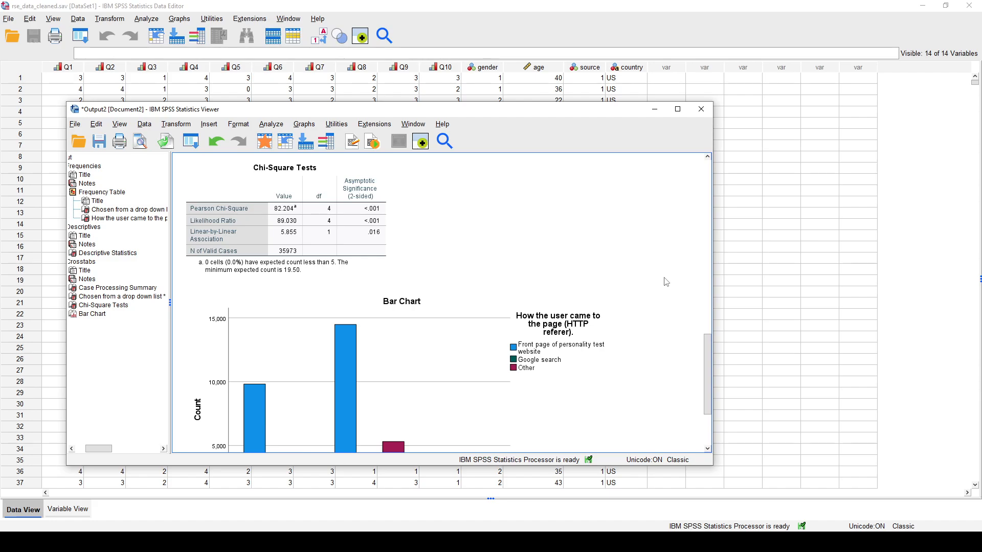
pyautogui.scroll(-3, 677, 274)
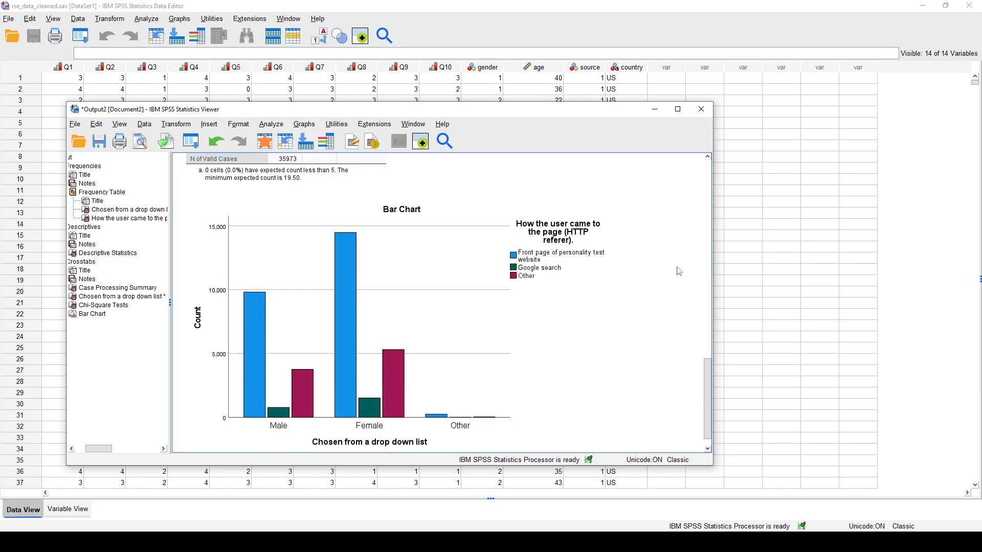
pyautogui.scroll(-1, 679, 271)
pyautogui.click(265, 398)
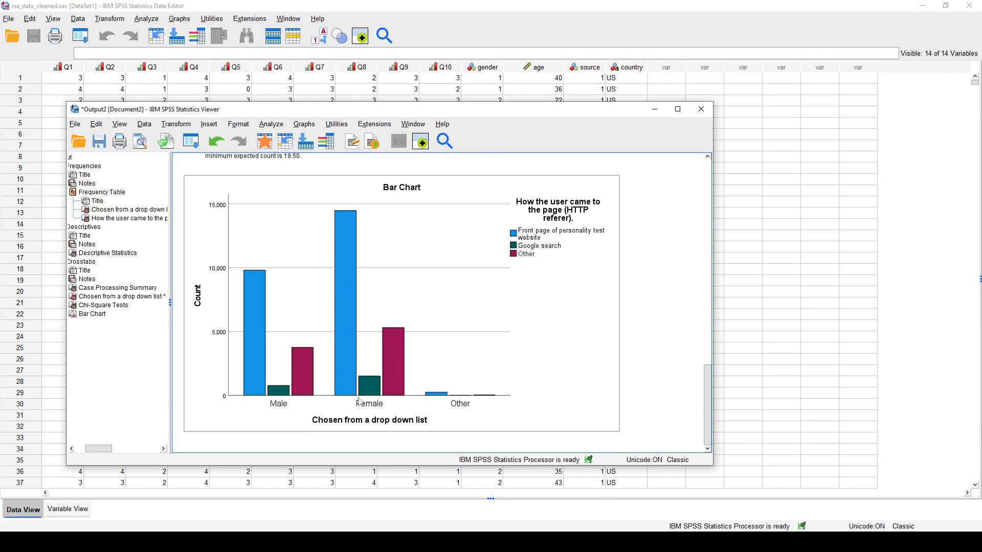
pyautogui.scroll(5, 363, 391)
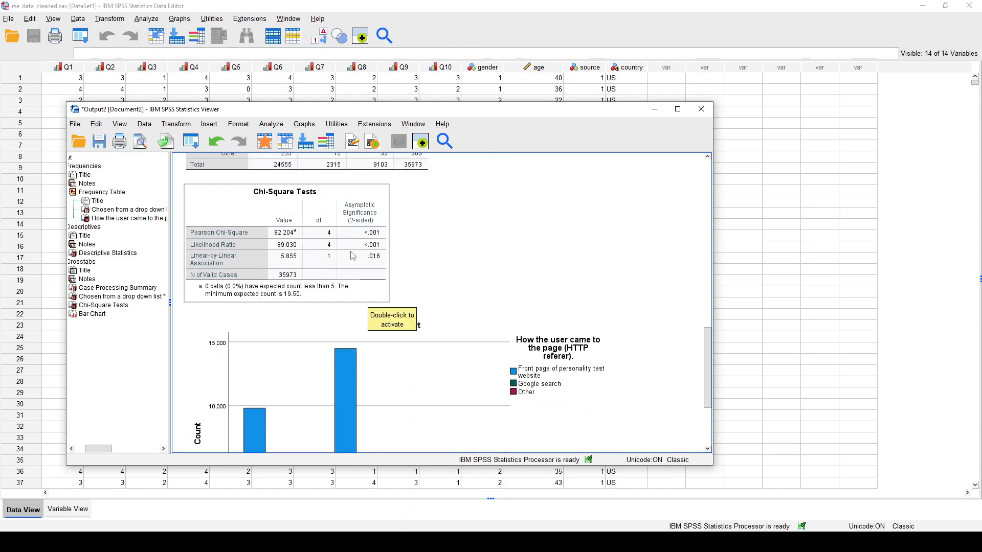
pyautogui.scroll(-5, 307, 302)
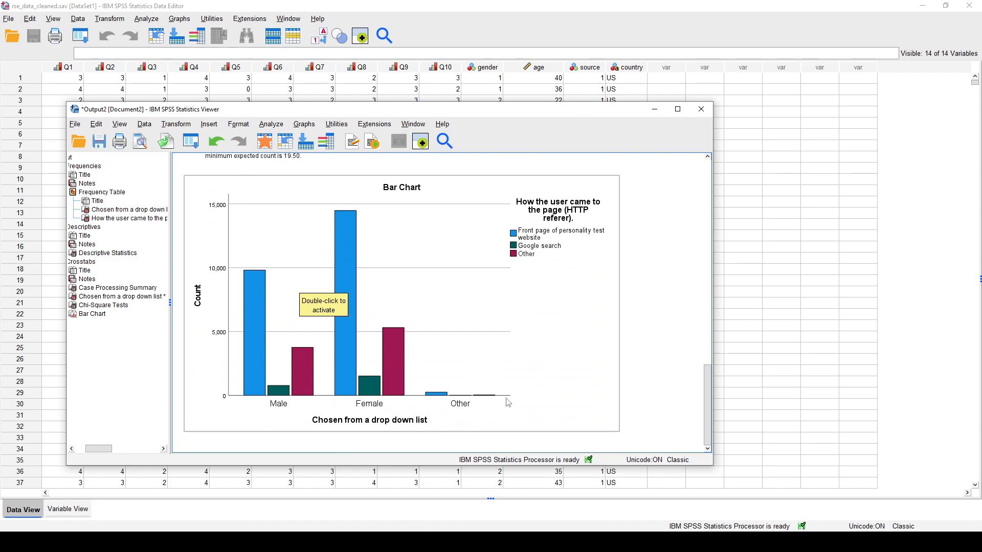
pyautogui.scroll(1, 501, 397)
pyautogui.scroll(-1, 365, 370)
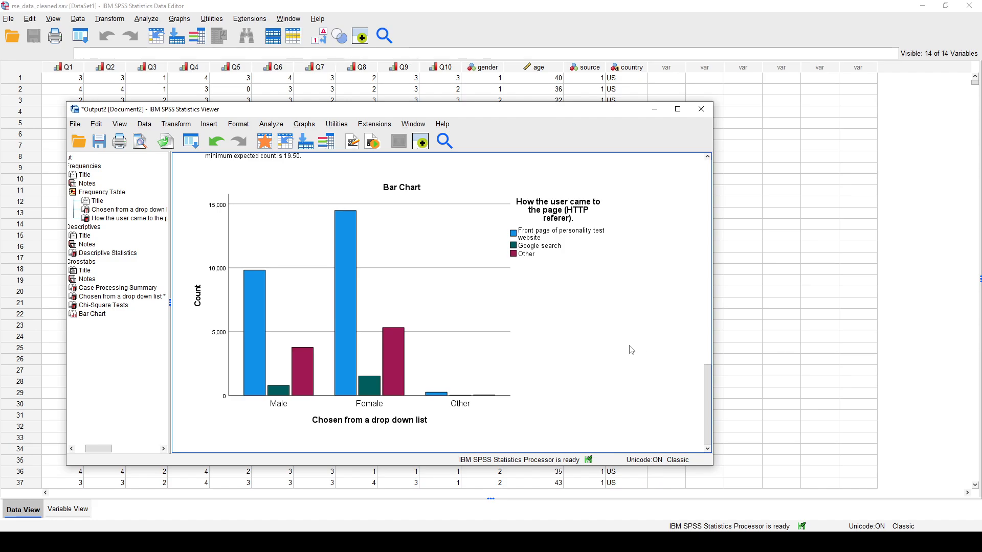
pyautogui.click(601, 355)
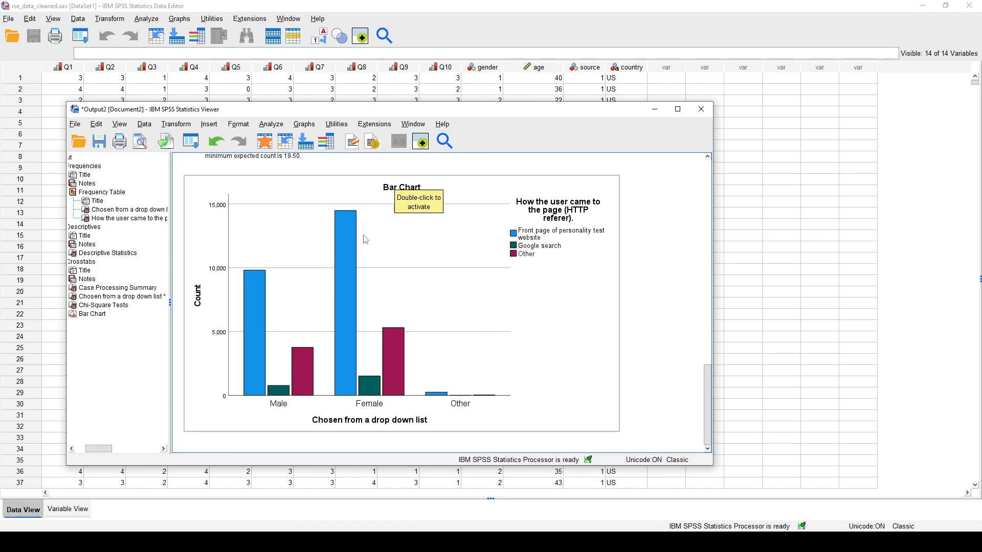
pyautogui.click(657, 326)
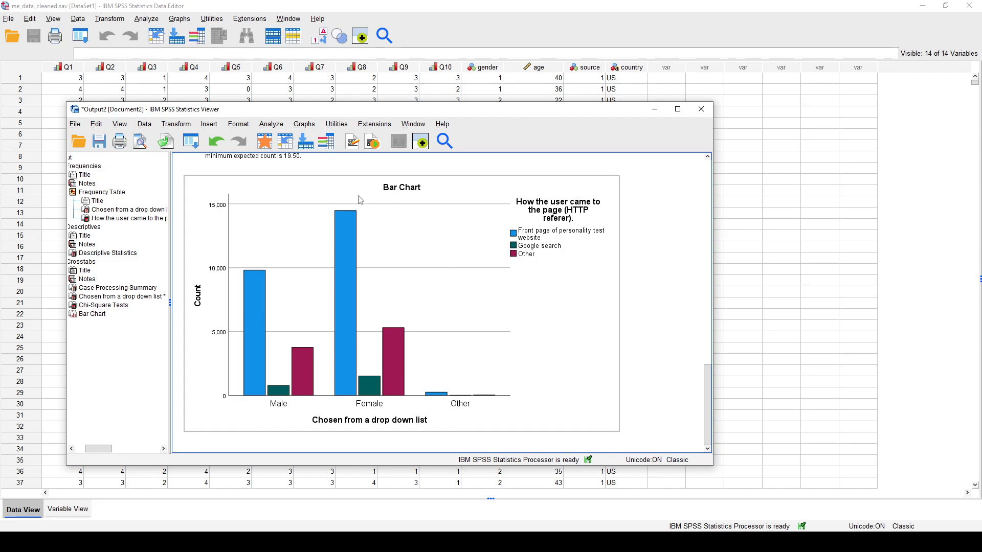
# Open the Bivariate Correlations dialog and reset it to clear the variables already selected
pyautogui.click(268, 125)
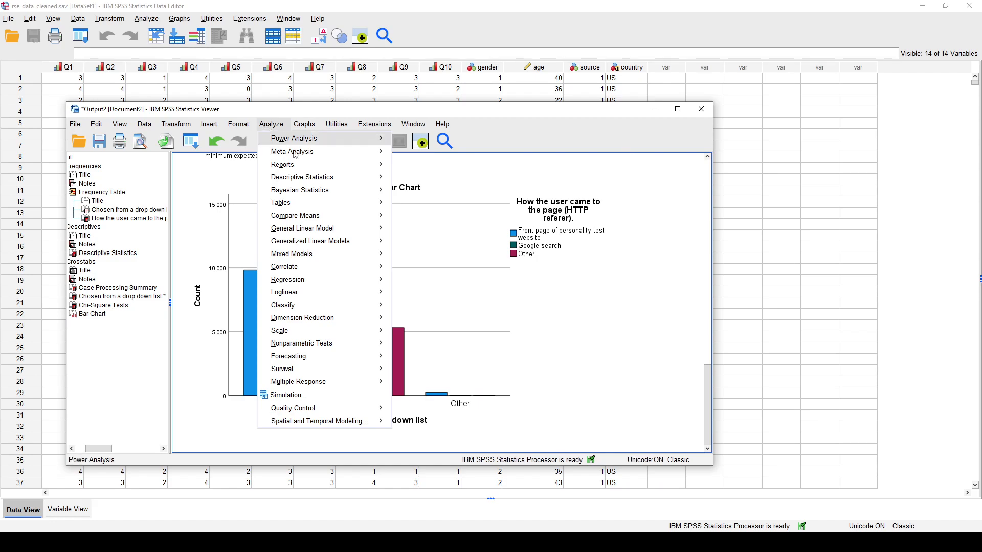
pyautogui.moveTo(315, 182)
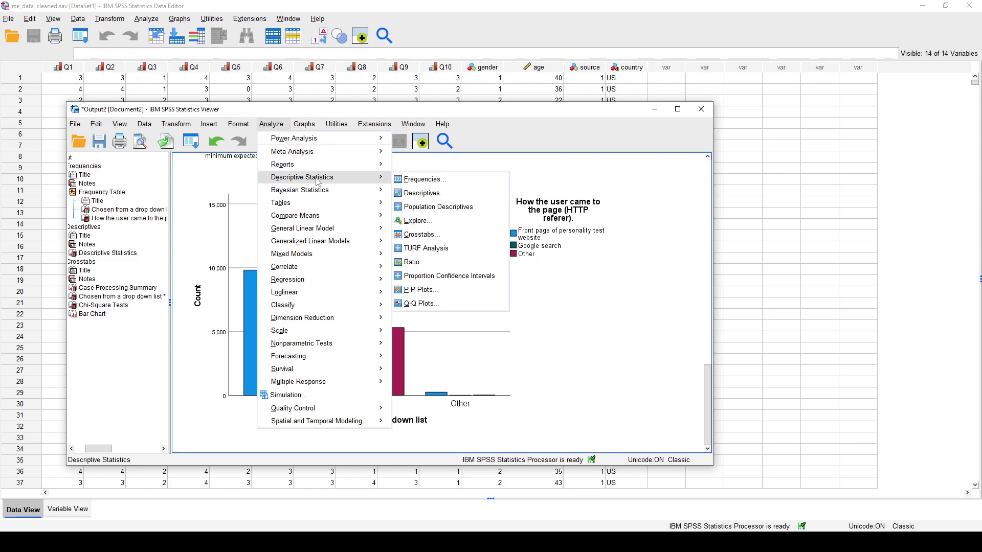
pyautogui.moveTo(328, 268)
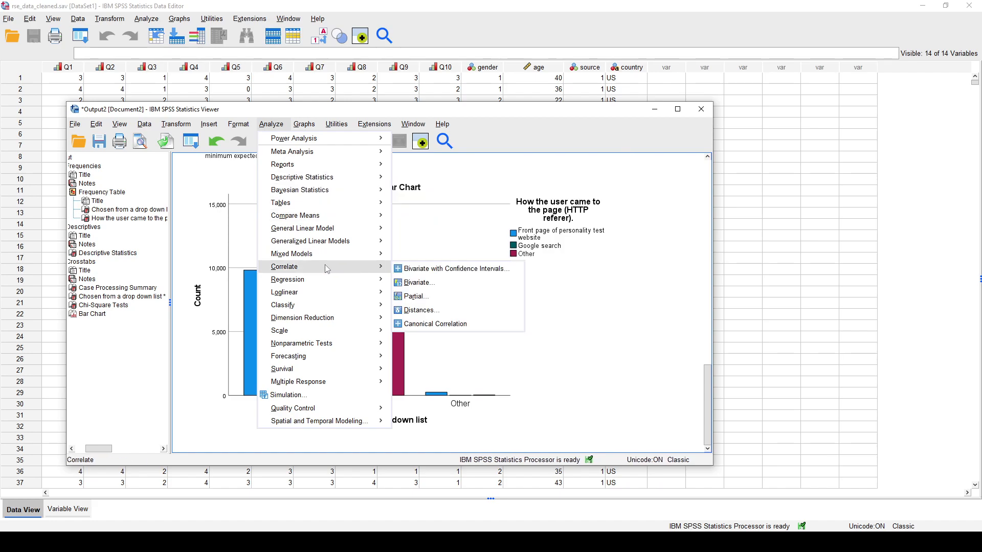
pyautogui.click(448, 284)
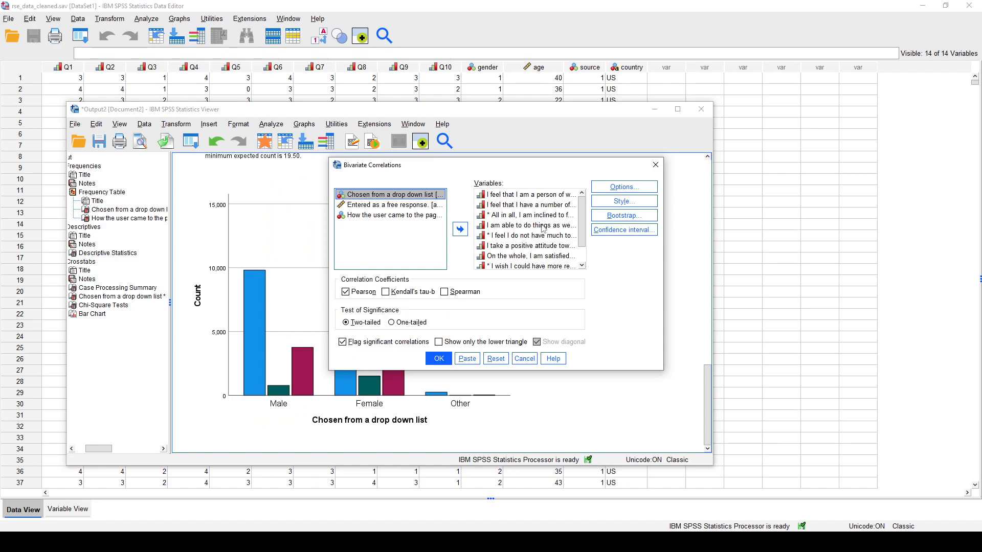
pyautogui.rightClick(542, 225)
pyautogui.click(535, 199)
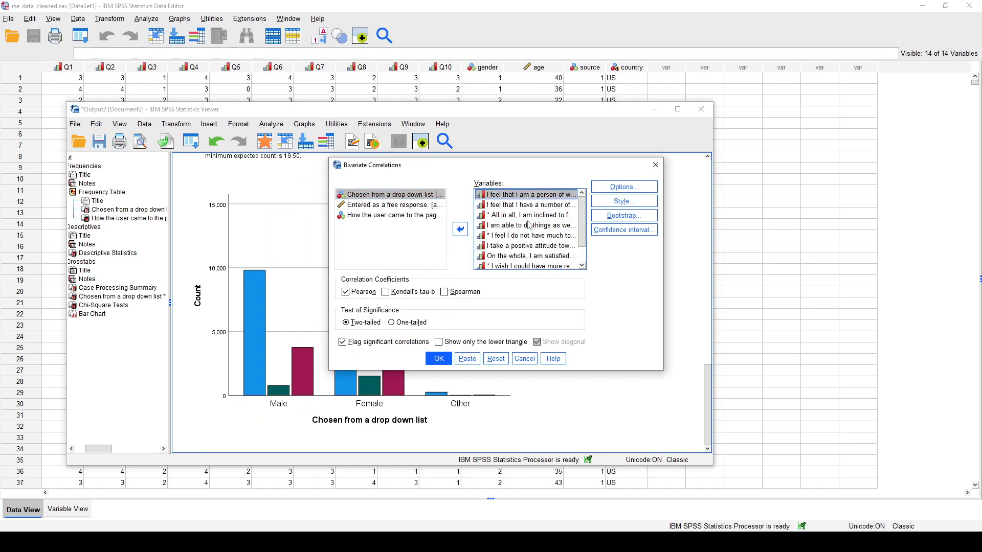
pyautogui.click(496, 358)
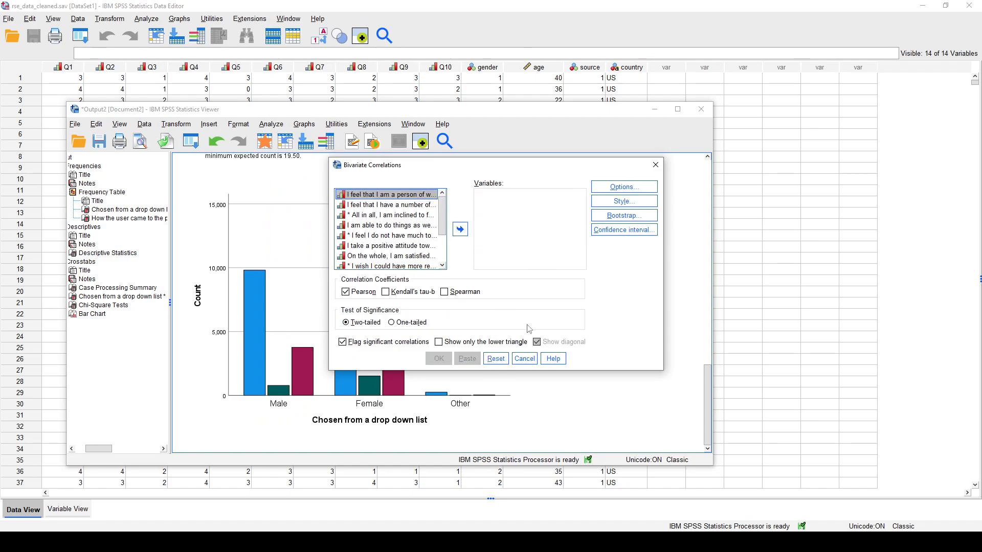
# Show variable names instead of labels and add Q1 through Q10 to the correlation variables
pyautogui.rightClick(393, 198)
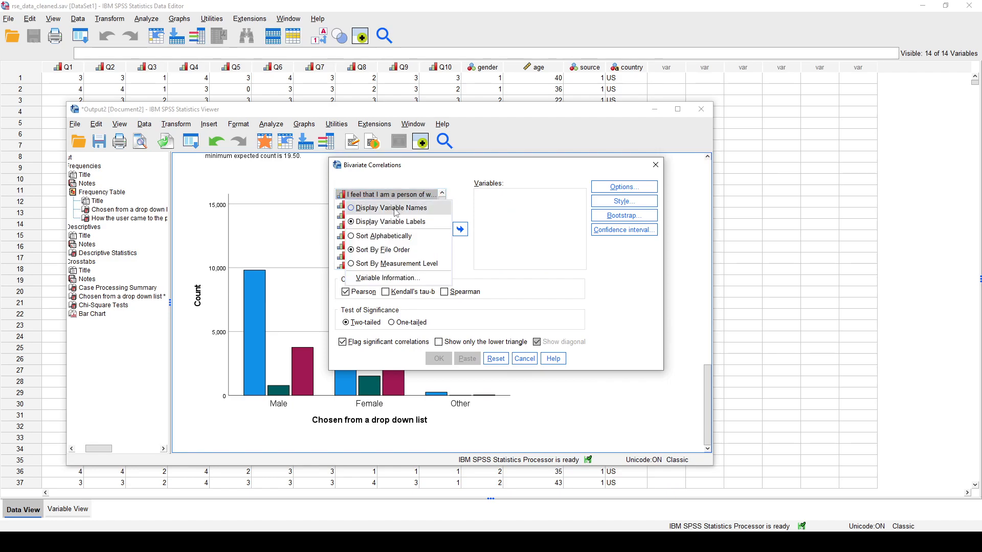
pyautogui.click(396, 210)
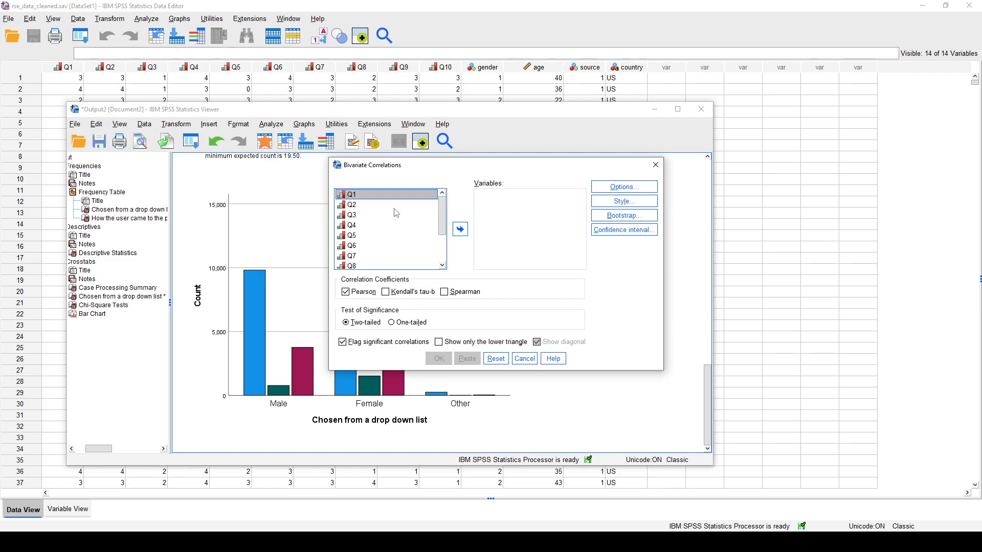
pyautogui.scroll(-2, 391, 219)
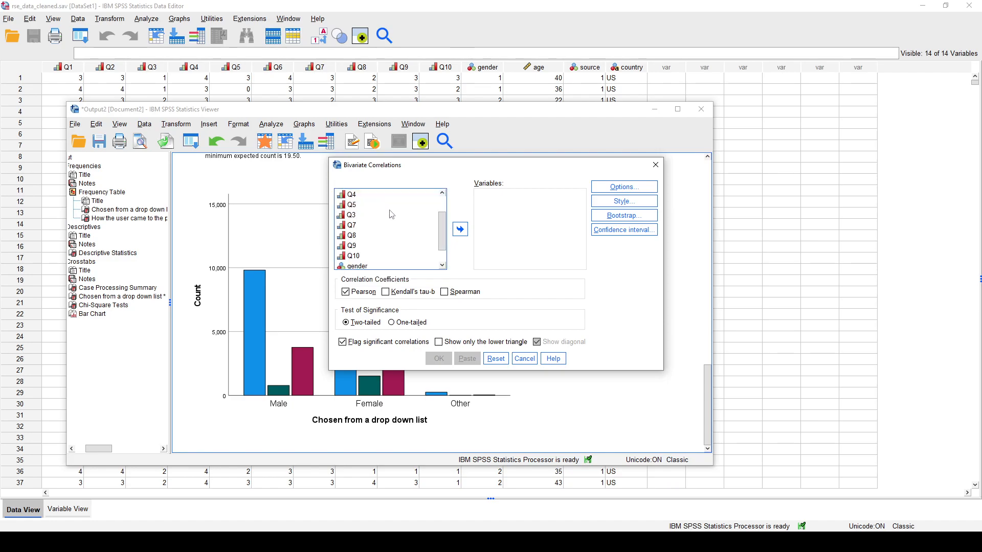
pyautogui.scroll(2, 390, 232)
pyautogui.scroll(-2, 389, 233)
pyautogui.scroll(2, 388, 233)
pyautogui.scroll(-2, 390, 225)
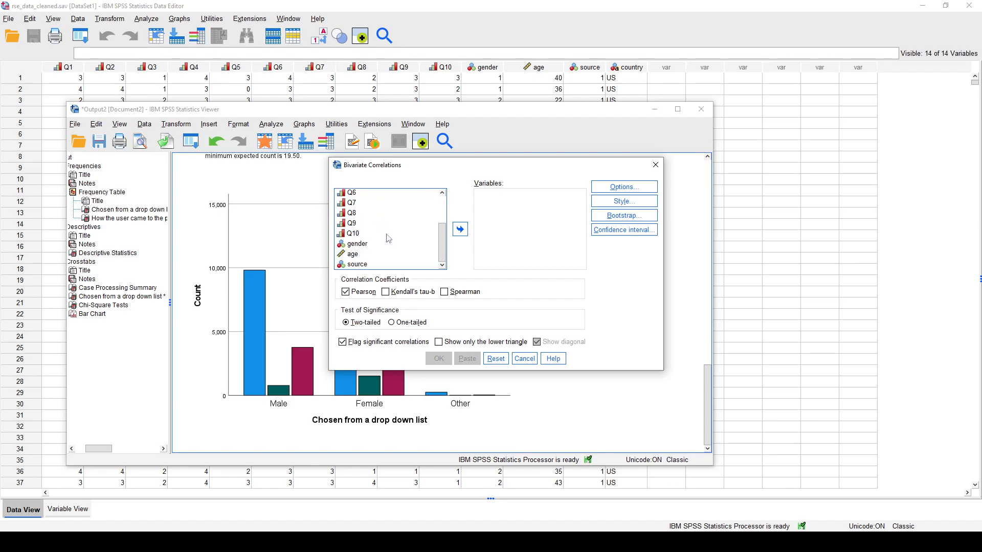
pyautogui.scroll(2, 389, 233)
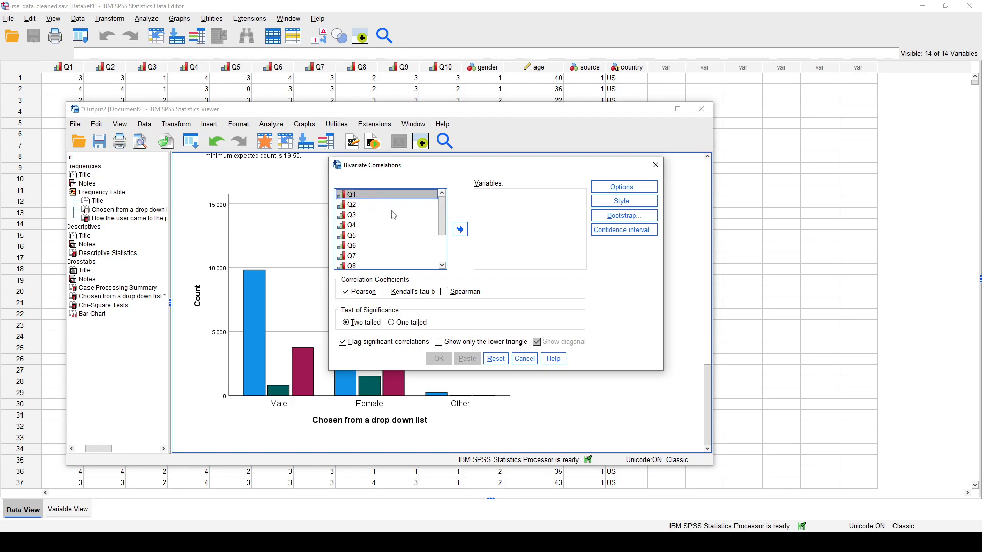
pyautogui.scroll(-2, 394, 217)
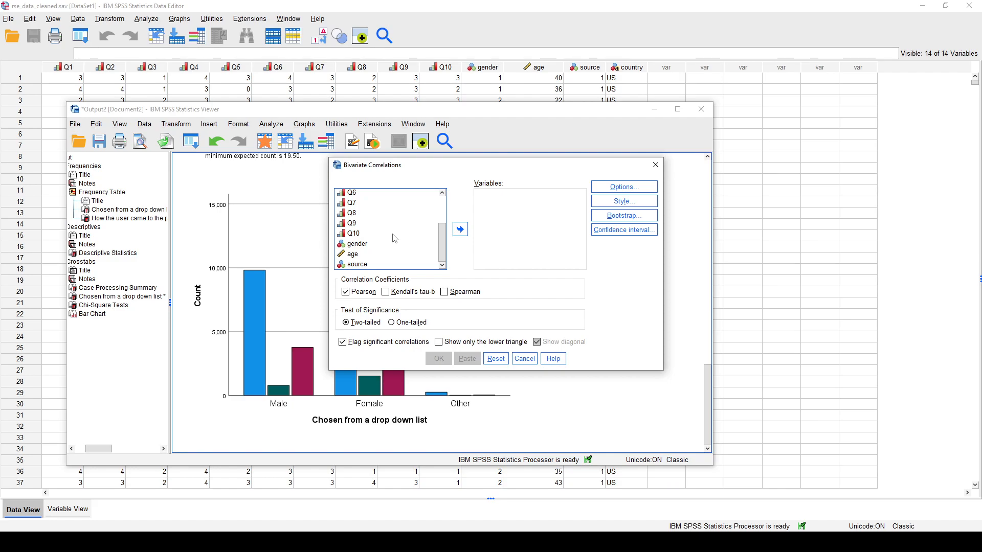
pyautogui.keyDown('shift'); pyautogui.click(392, 236); pyautogui.keyUp('shift')
pyautogui.scroll(2, 406, 237)
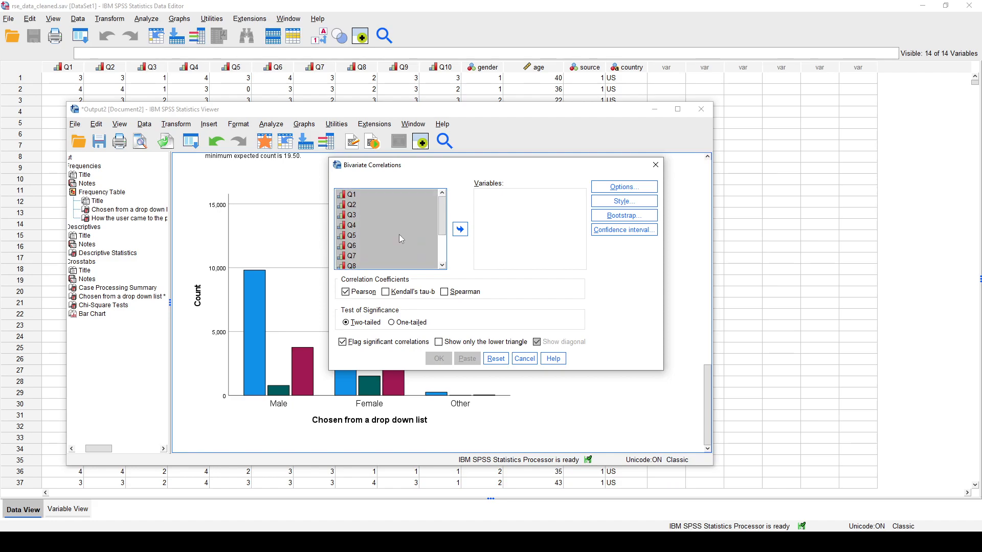
pyautogui.scroll(-1, 375, 215)
pyautogui.moveTo(370, 206); pyautogui.dragTo(518, 217)
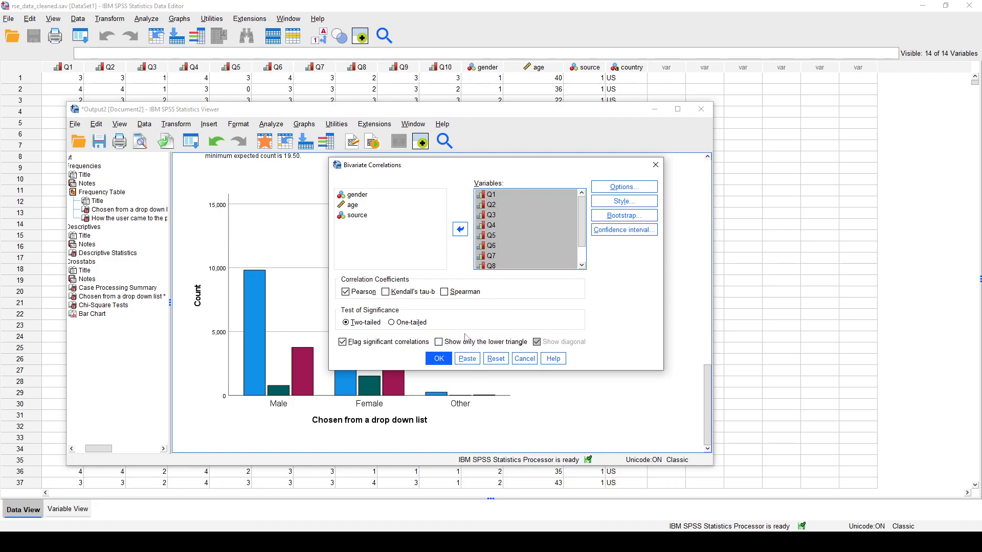
# Review the correlation's options, style, bootstrap and confidence interval settings without changing them, and run the two-tailed Pearson correlations
pyautogui.click(618, 193)
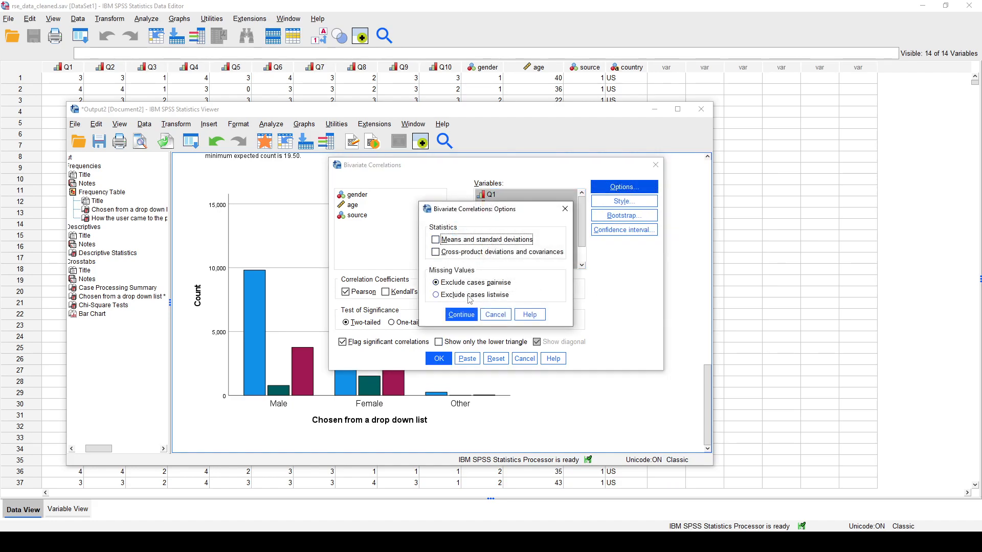
pyautogui.click(461, 315)
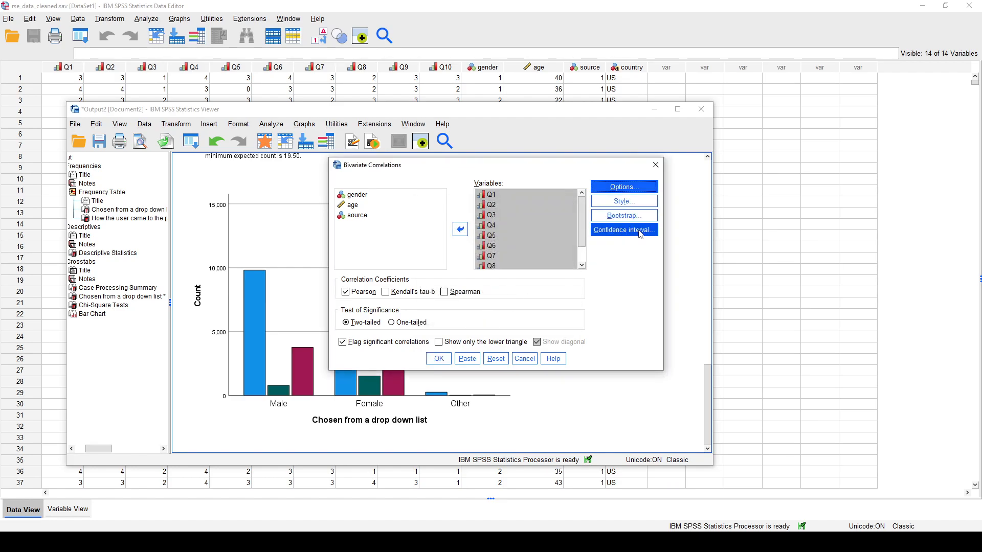
pyautogui.click(641, 202)
pyautogui.click(730, 163)
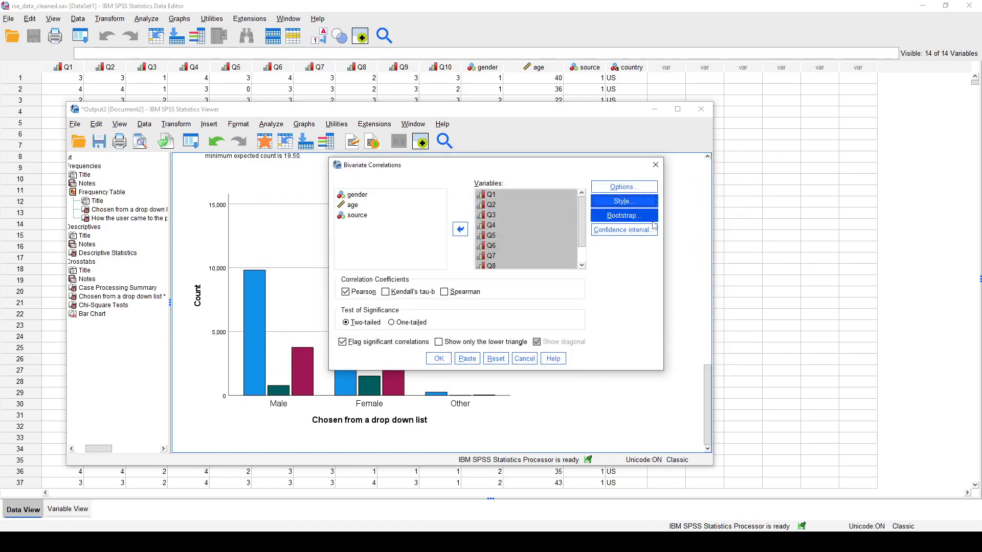
pyautogui.click(622, 215)
pyautogui.click(602, 128)
pyautogui.click(620, 231)
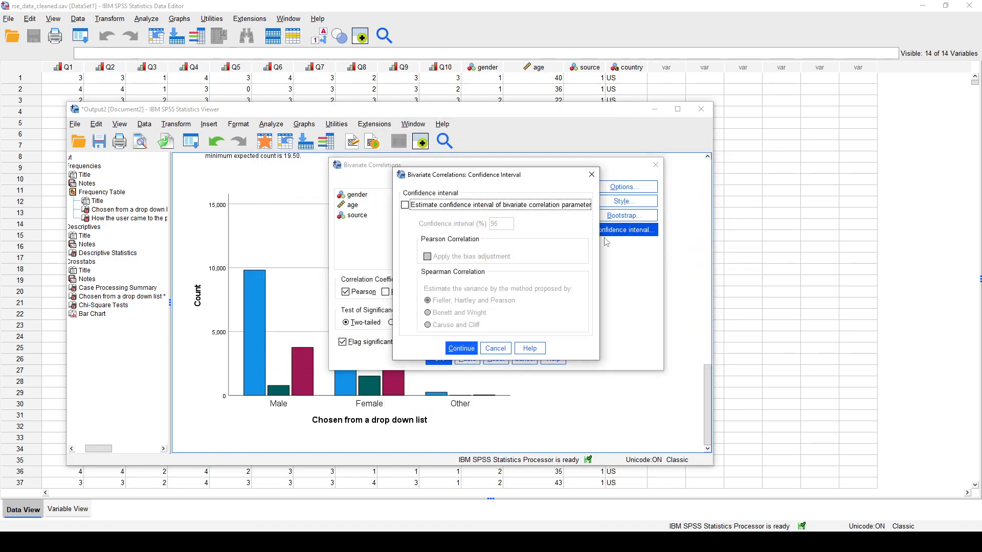
pyautogui.click(592, 175)
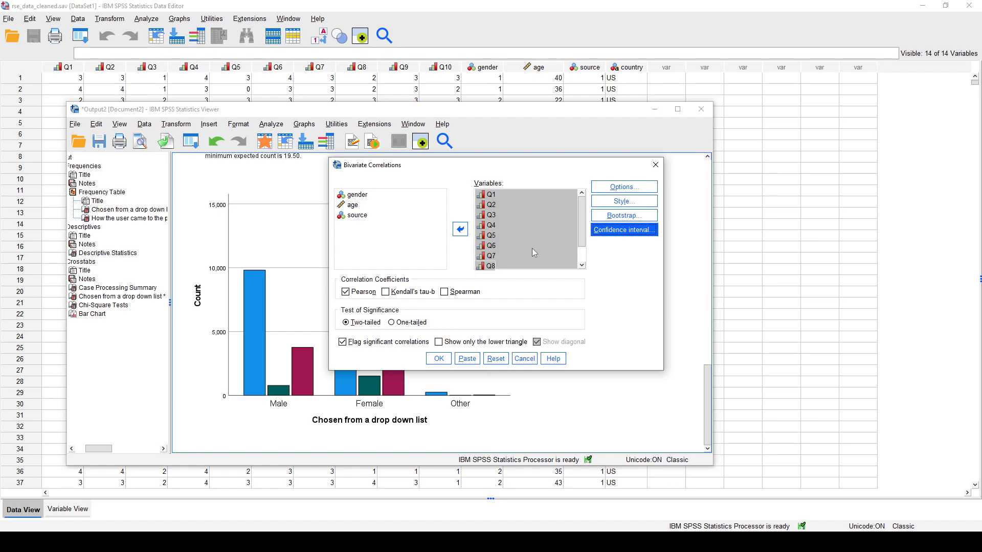
pyautogui.click(439, 359)
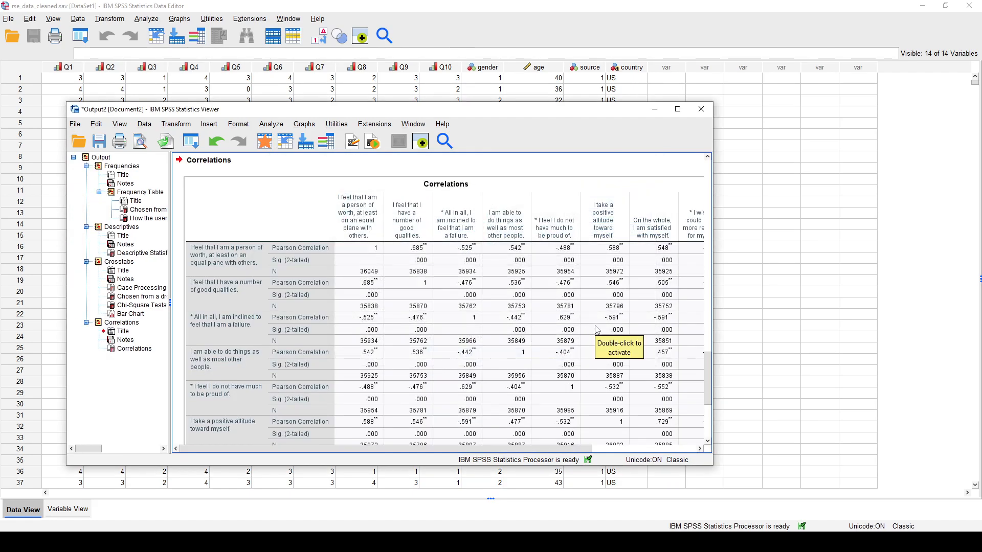
# Examine the Pearson coefficients, two-tailed significance values and N across the item rows and columns of the Correlations table
pyautogui.moveTo(555, 449)
pyautogui.mouseDown()
pyautogui.moveTo(641, 454)
pyautogui.moveTo(556, 450)
pyautogui.mouseUp()
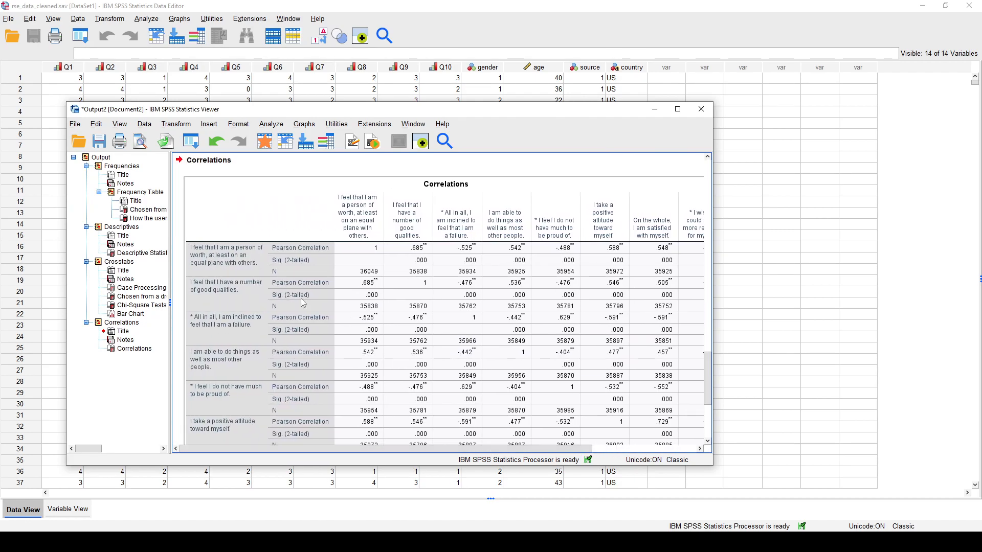
pyautogui.scroll(-5, 257, 279)
pyautogui.scroll(5, 327, 301)
pyautogui.scroll(-5, 409, 307)
pyautogui.scroll(5, 486, 309)
pyautogui.scroll(-2, 523, 311)
pyautogui.moveTo(549, 448)
pyautogui.mouseDown()
pyautogui.moveTo(622, 450)
pyautogui.moveTo(542, 450)
pyautogui.mouseUp()
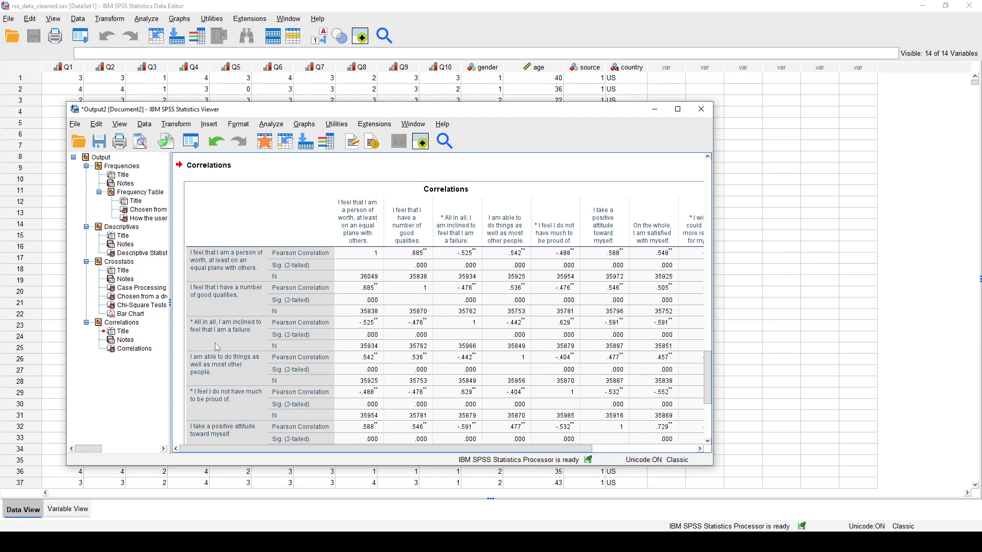
pyautogui.scroll(-3, 233, 302)
pyautogui.scroll(3, 233, 303)
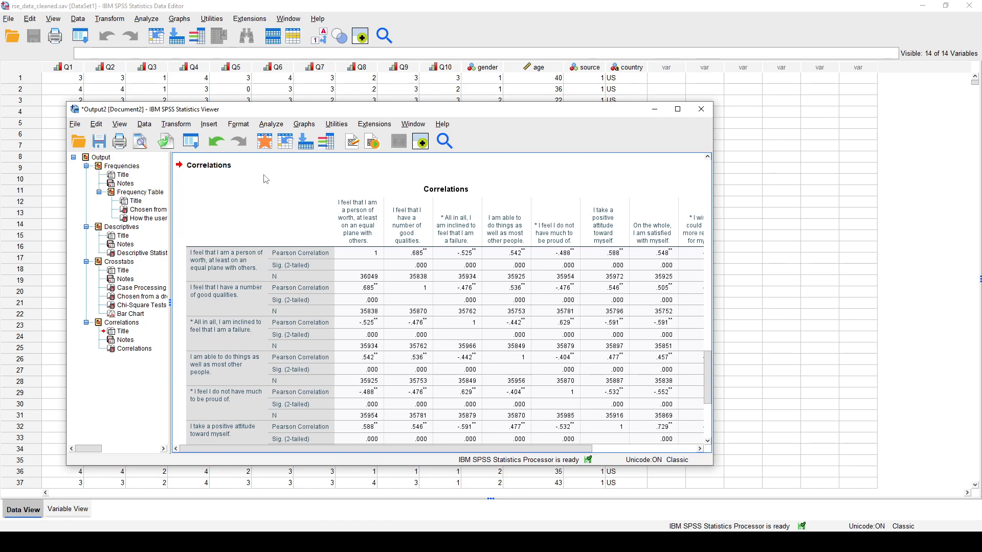
pyautogui.scroll(-5, 389, 303)
pyautogui.scroll(7, 404, 307)
pyautogui.scroll(-2, 419, 304)
pyautogui.scroll(-2, 469, 327)
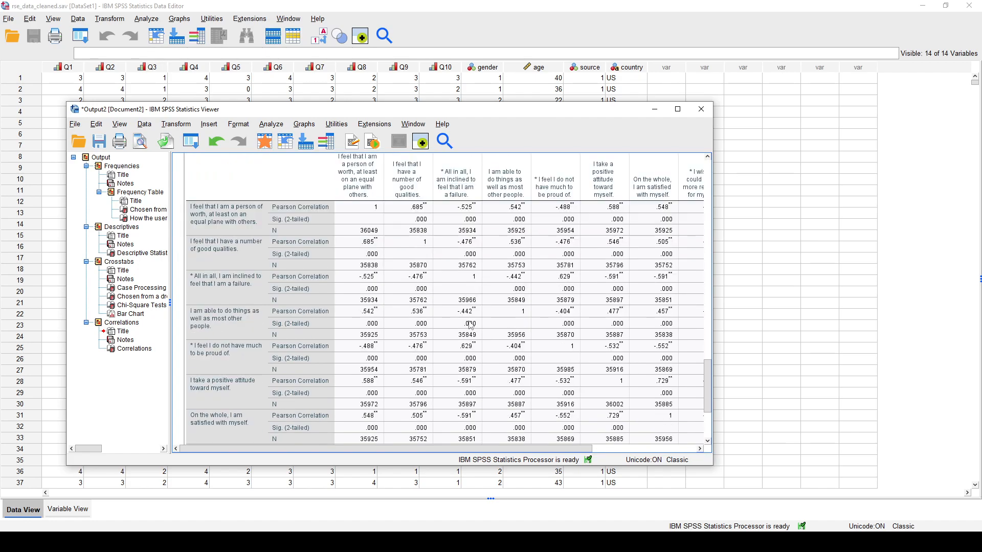
# Edit the Correlations pivot table to show variable names instead of labels, and close the table editor
pyautogui.doubleClick(311, 219)
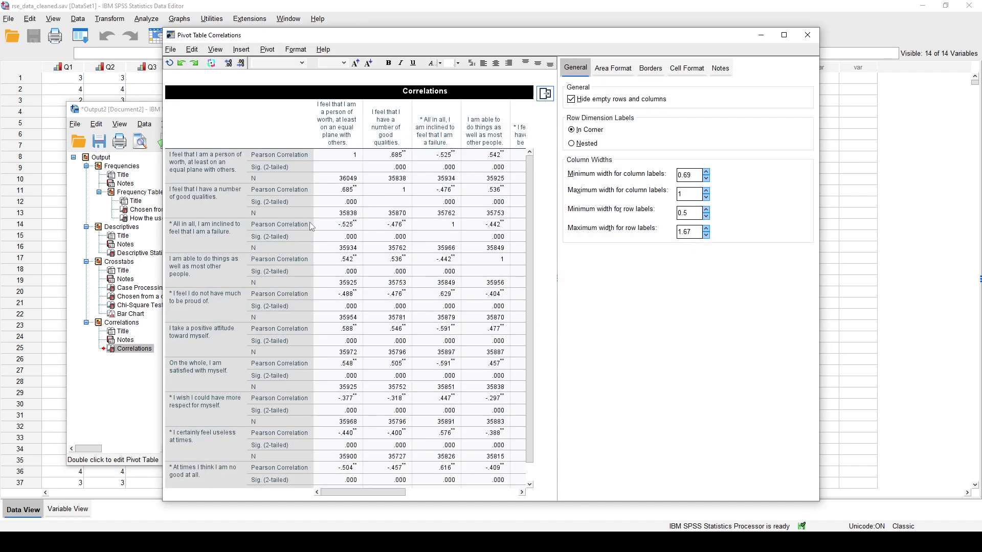
pyautogui.click(215, 49)
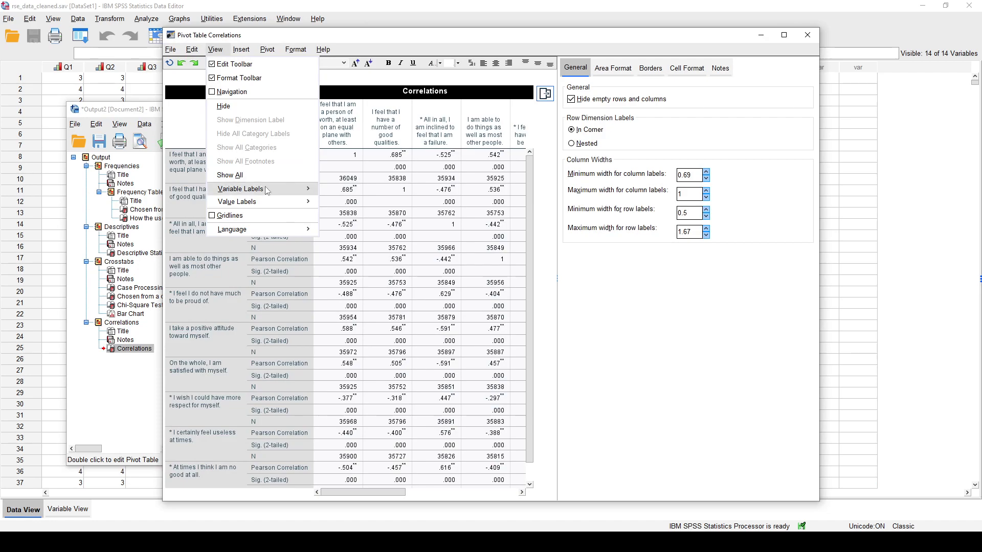
pyautogui.moveTo(307, 191)
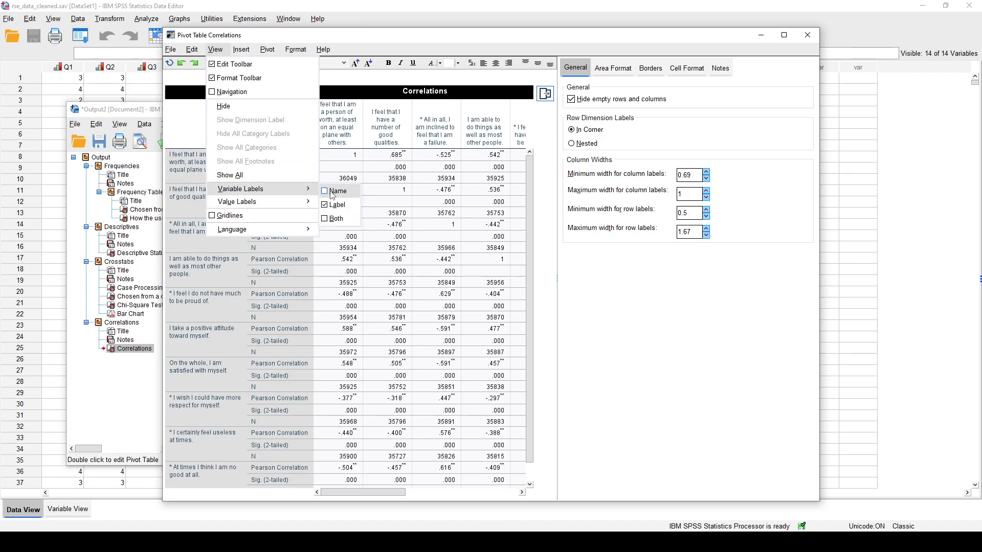
pyautogui.click(332, 191)
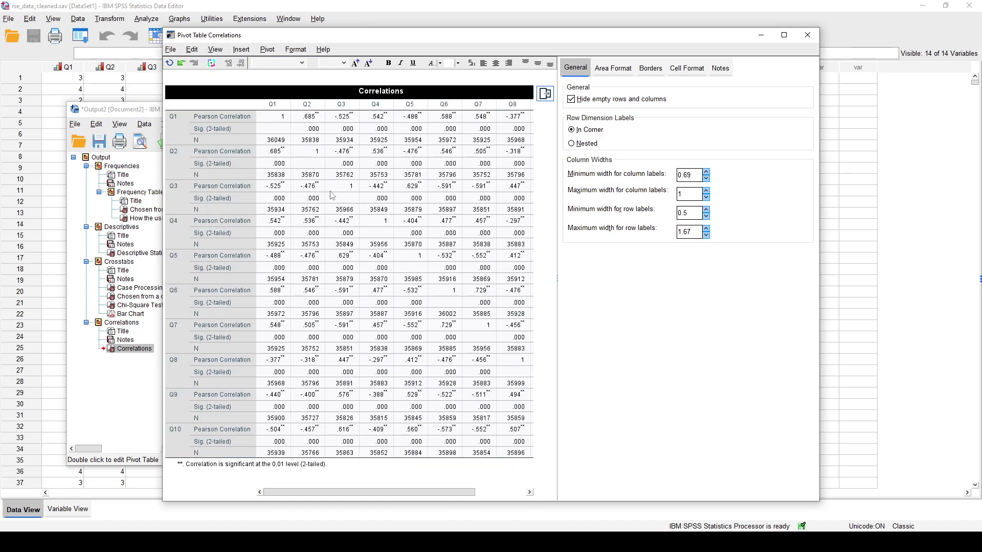
pyautogui.click(807, 35)
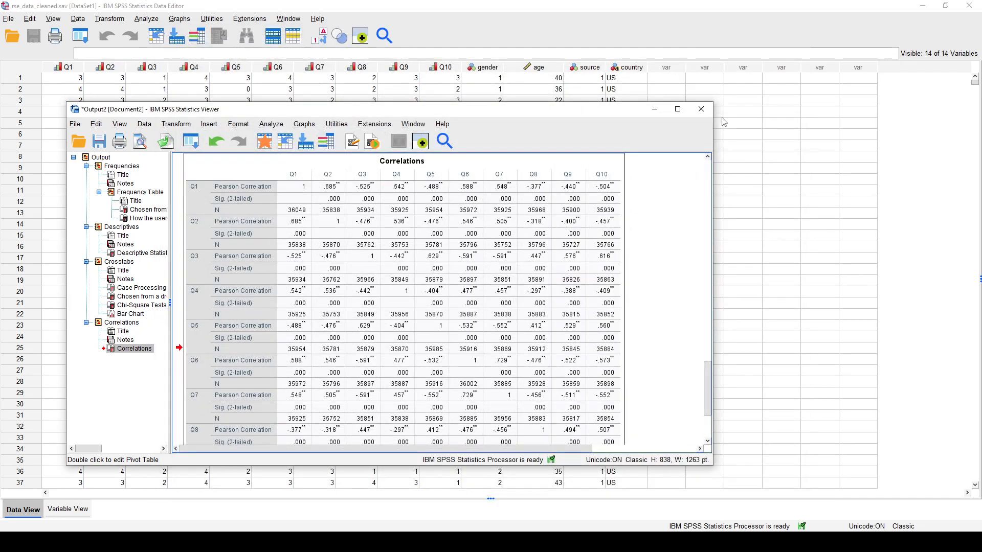
# Examine the Q1 to Q10 correlation matrix, comparing the sign, strength and significance of the item pairs down to the footnote
pyautogui.scroll(-2, 642, 297)
pyautogui.scroll(-2, 644, 297)
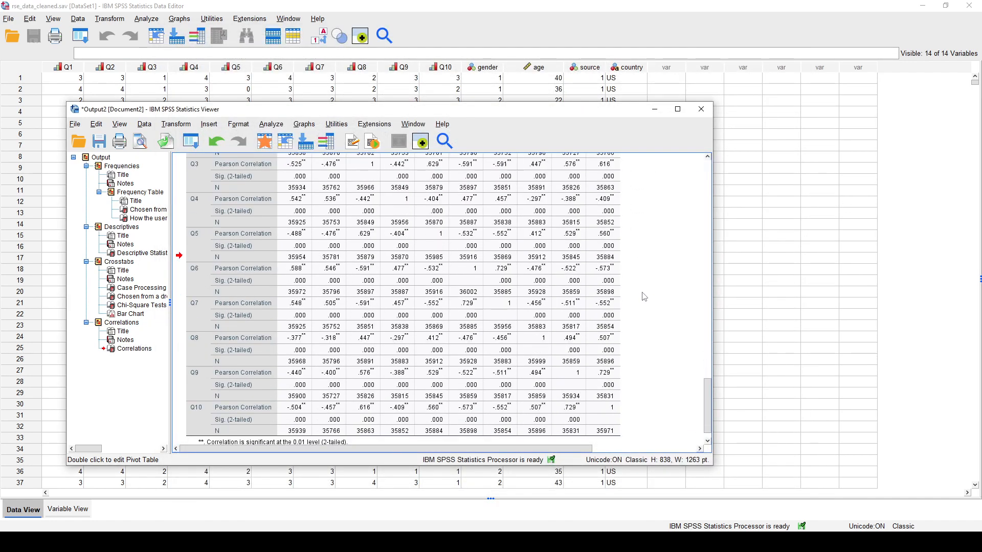
pyautogui.scroll(5, 651, 294)
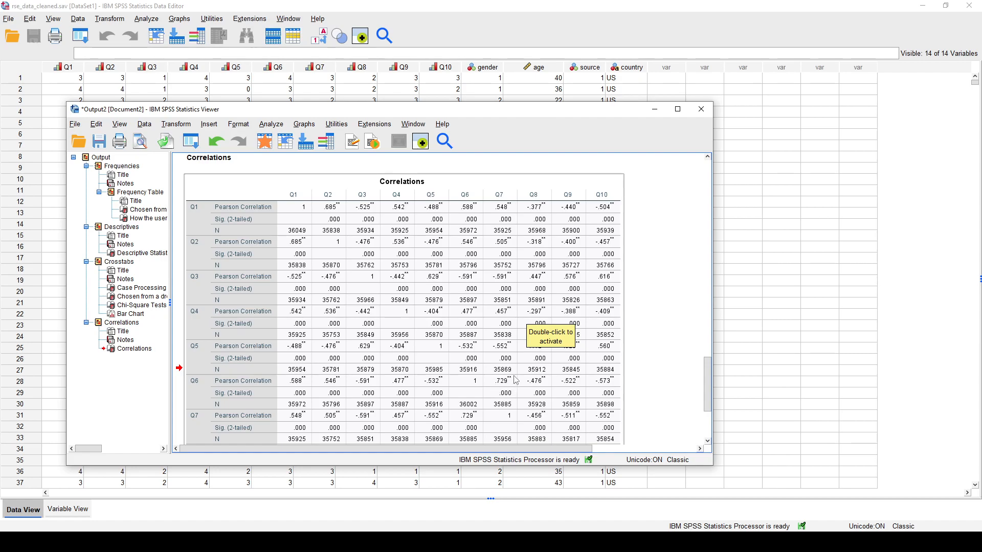
pyautogui.scroll(-5, 515, 380)
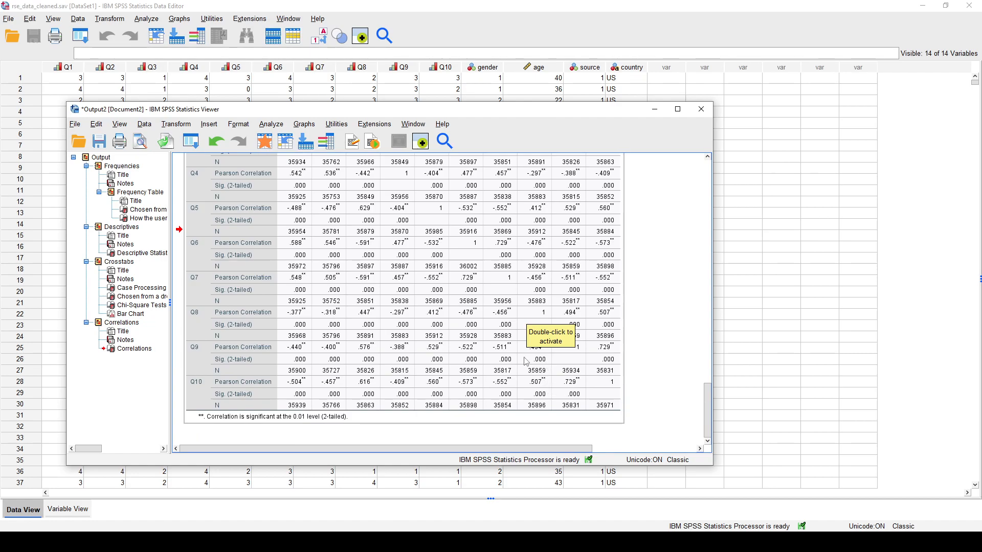
pyautogui.scroll(2, 335, 338)
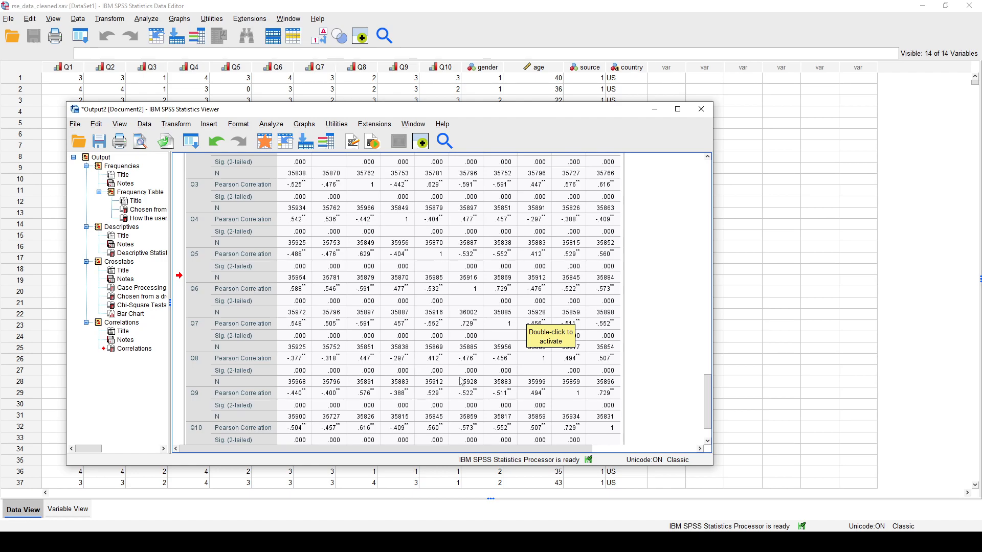
pyautogui.scroll(5, 466, 383)
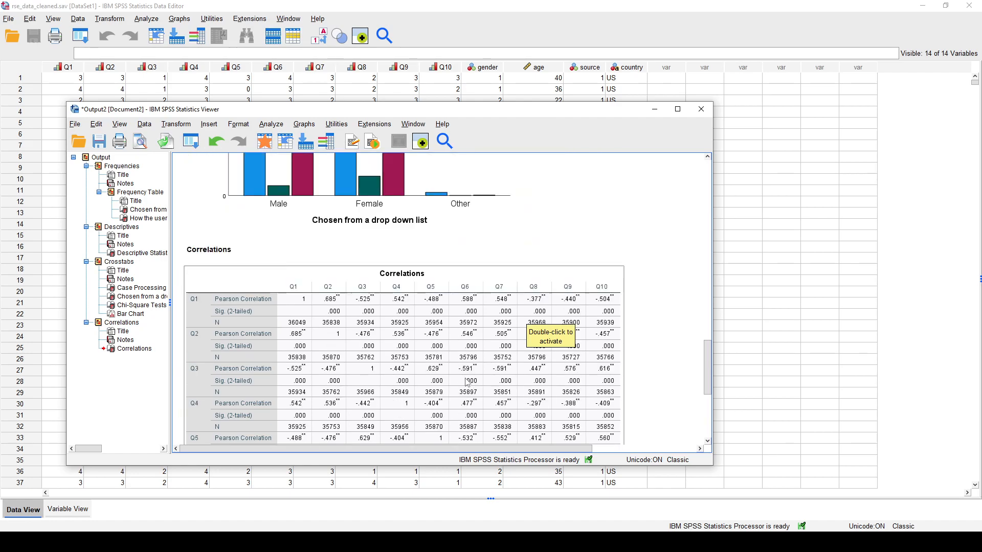
pyautogui.scroll(-3, 466, 382)
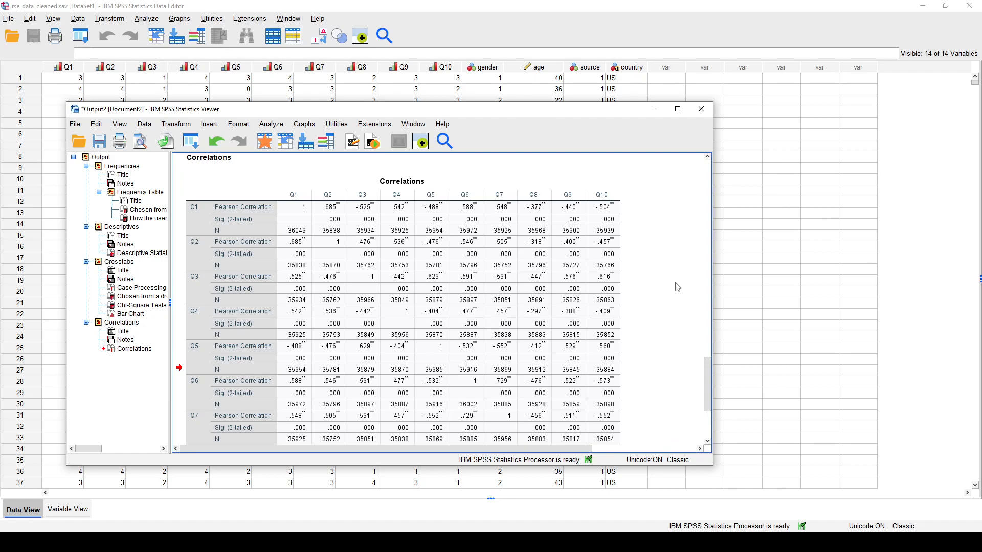
pyautogui.click(490, 271)
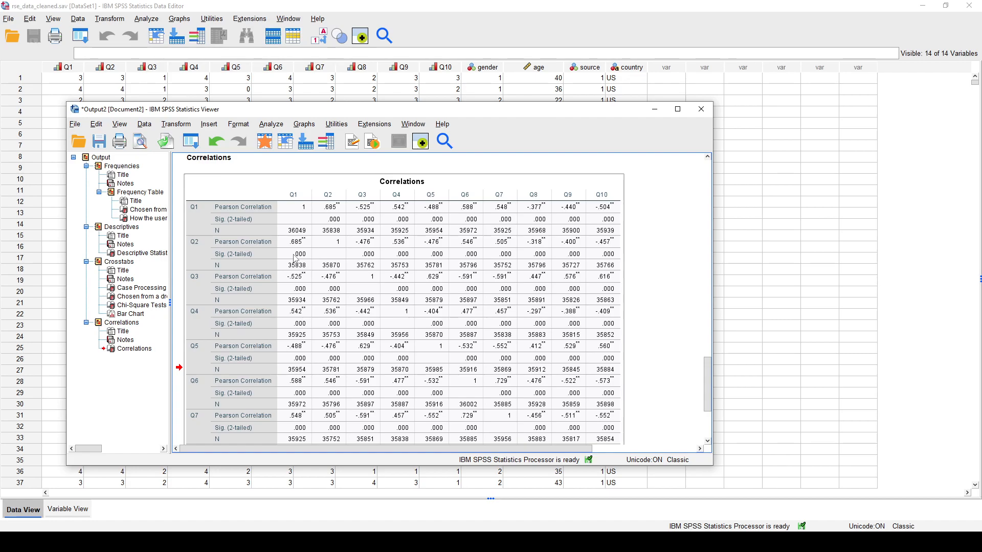
pyautogui.scroll(-3, 524, 281)
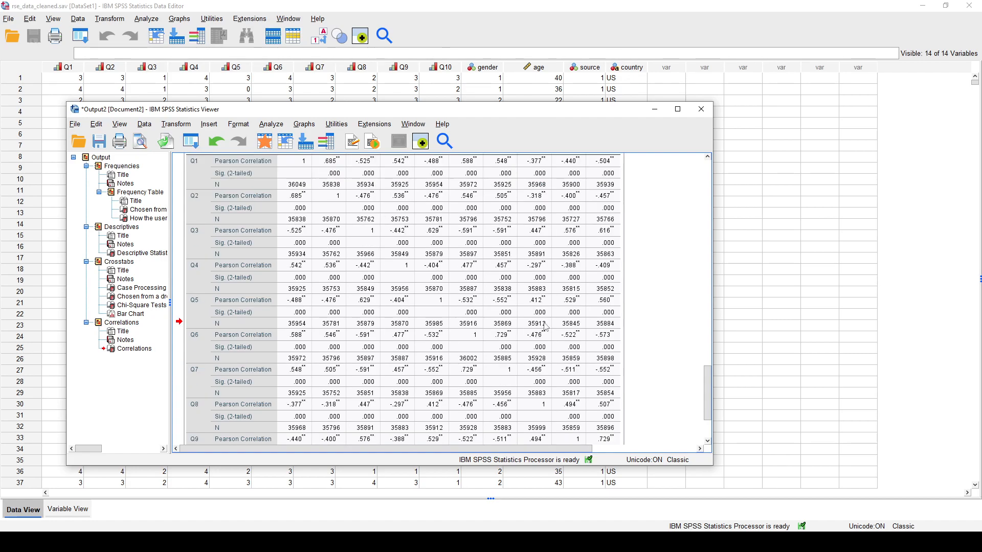
pyautogui.scroll(-5, 546, 327)
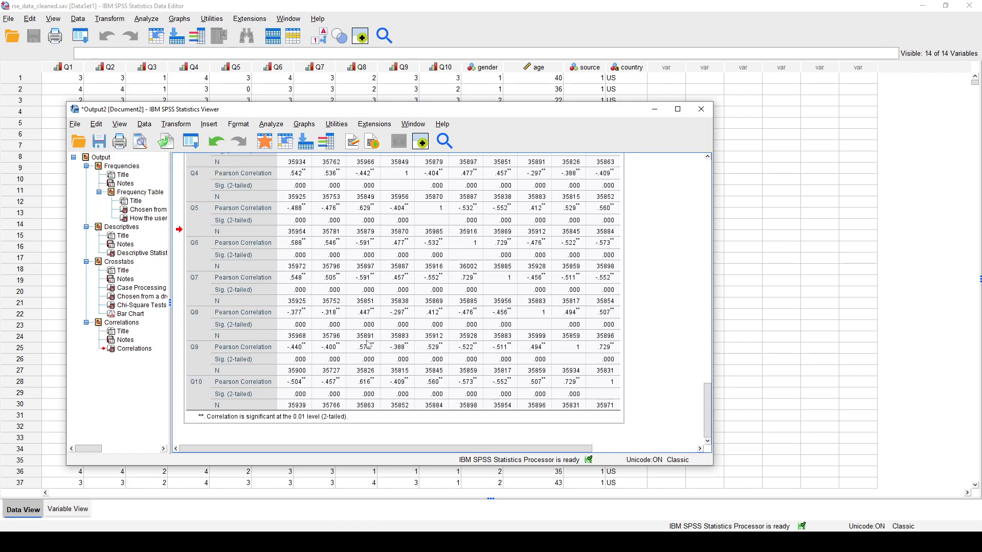
pyautogui.scroll(8, 360, 340)
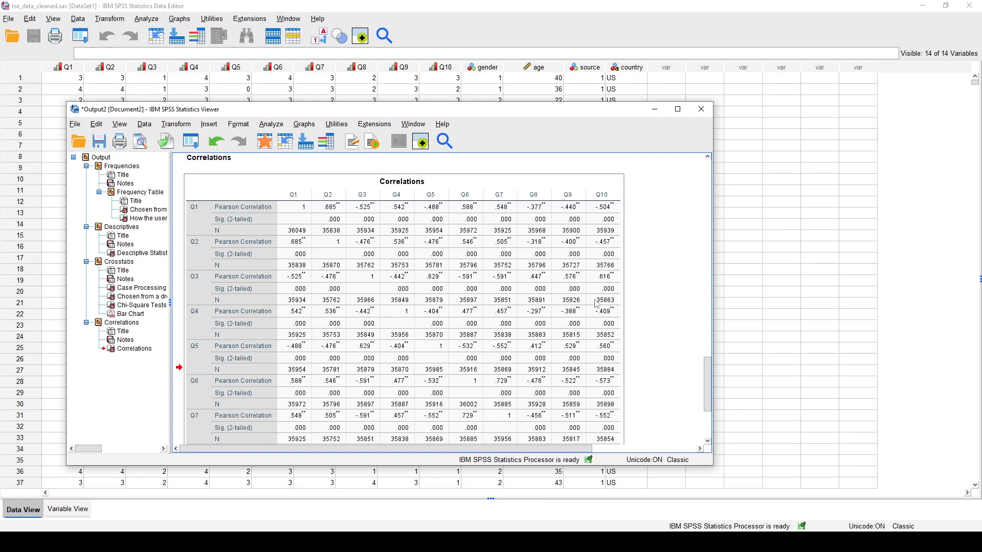
pyautogui.scroll(-3, 574, 340)
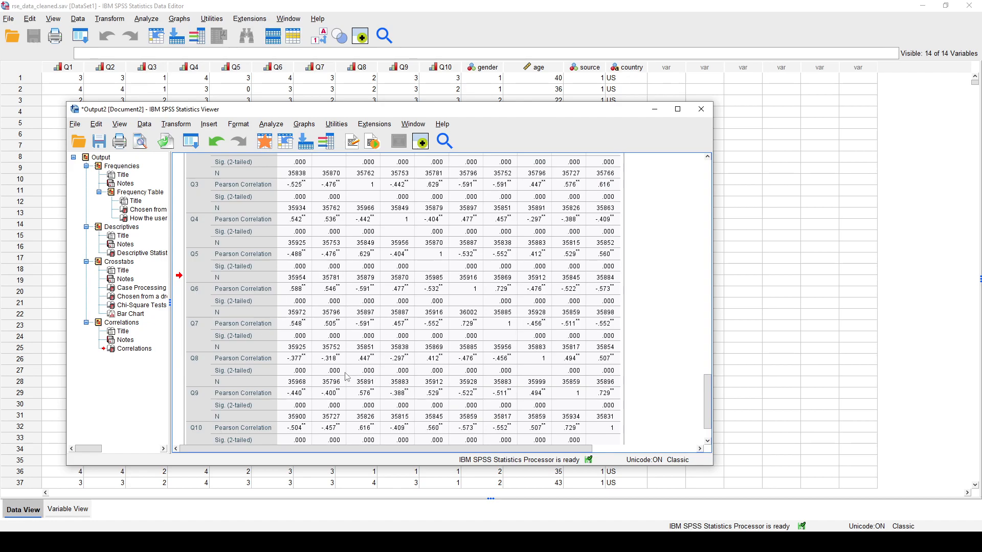
# Review the whole output from the frequency tables through the crosstab, chi-square tests and bar chart back to the correlation matrix
pyautogui.scroll(15, 402, 370)
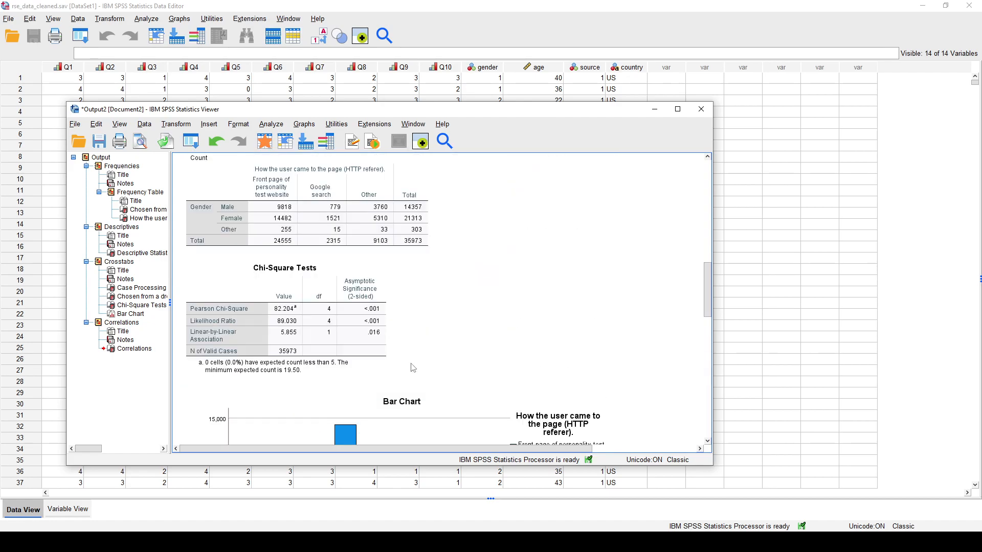
pyautogui.scroll(15, 413, 368)
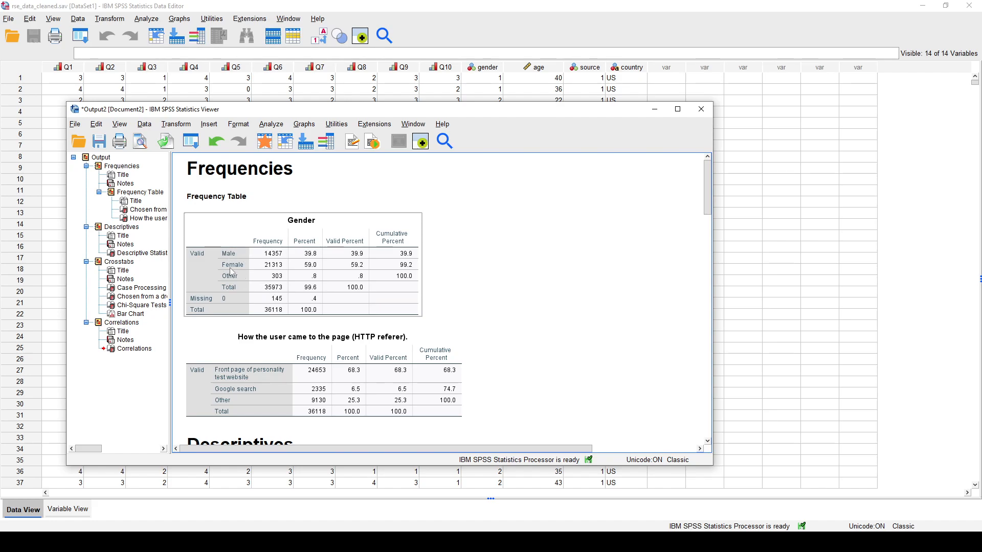
pyautogui.scroll(-15, 402, 334)
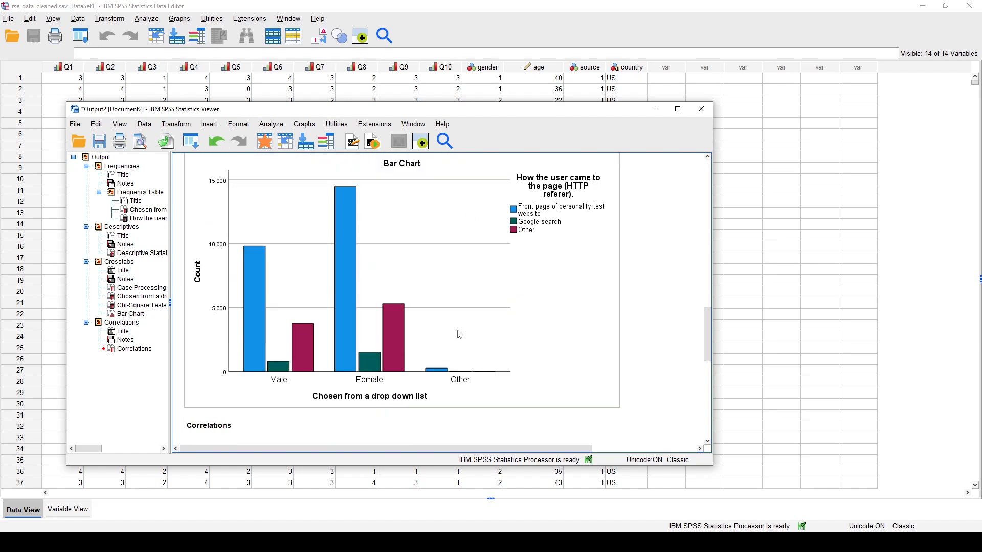
pyautogui.scroll(-10, 458, 335)
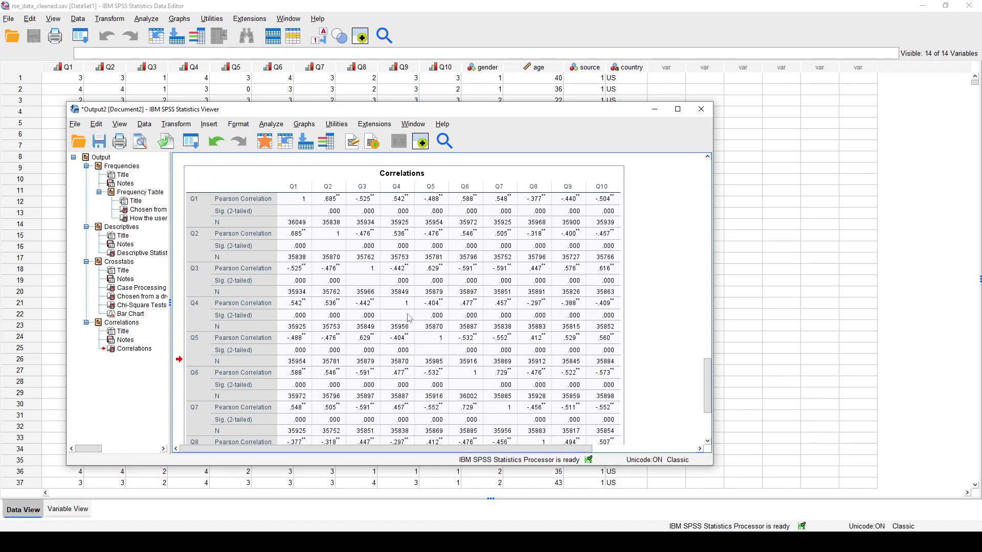